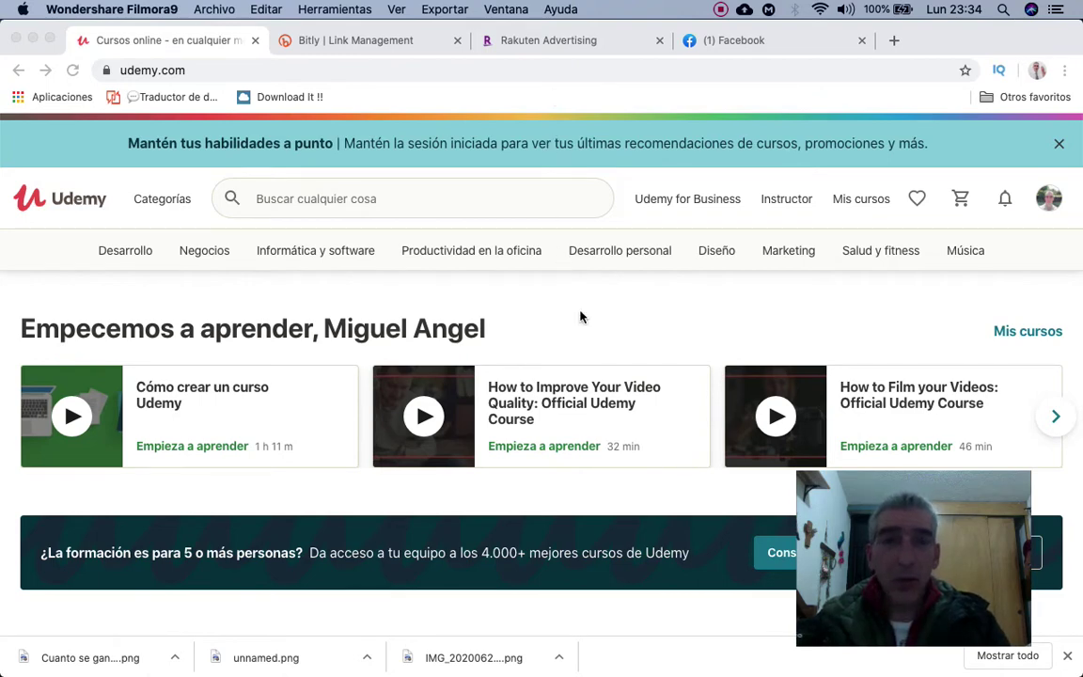
scroll(581, 315, down, 2)
scroll(580, 315, down, 5)
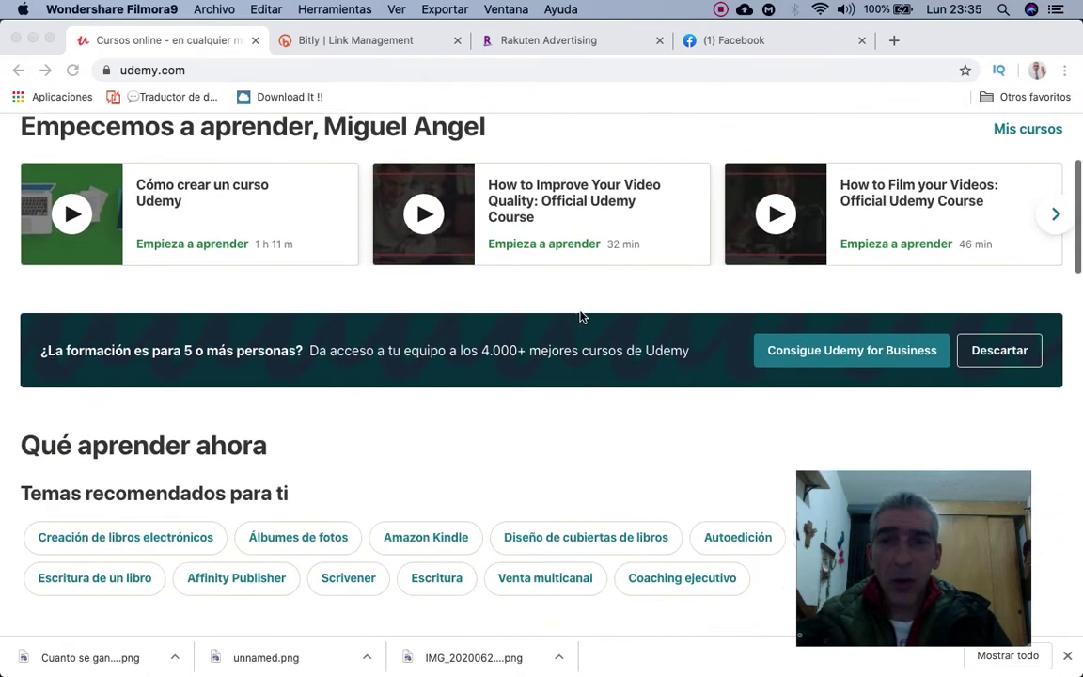
scroll(581, 315, up, 6)
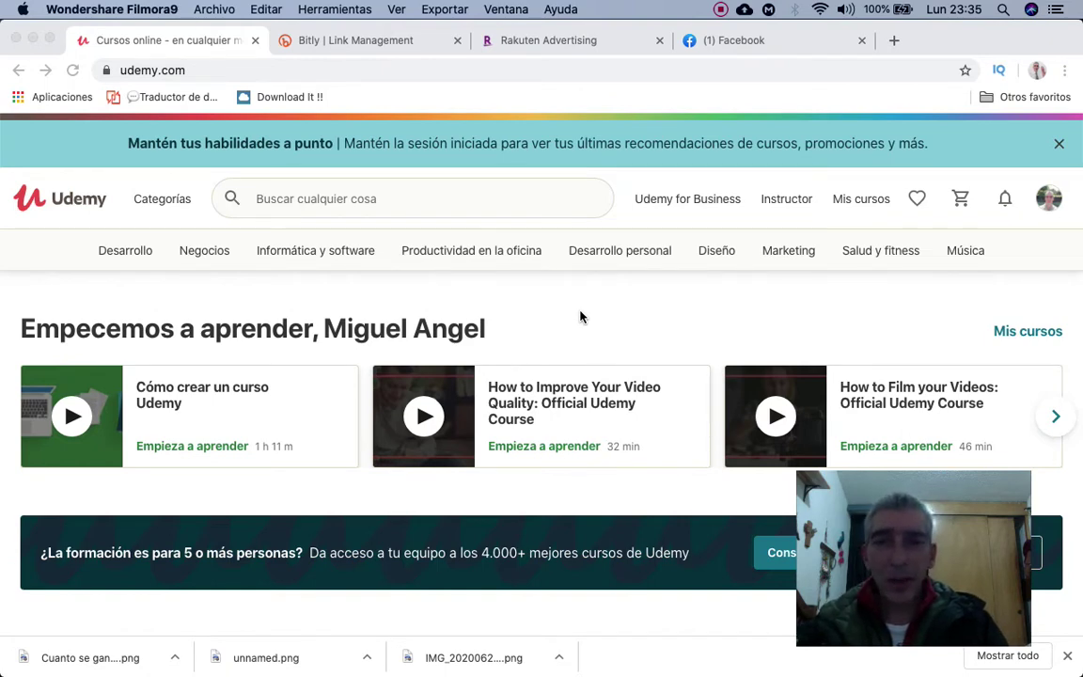
Open the instructor's course list and sort it by "Publicados primero"
click(790, 204)
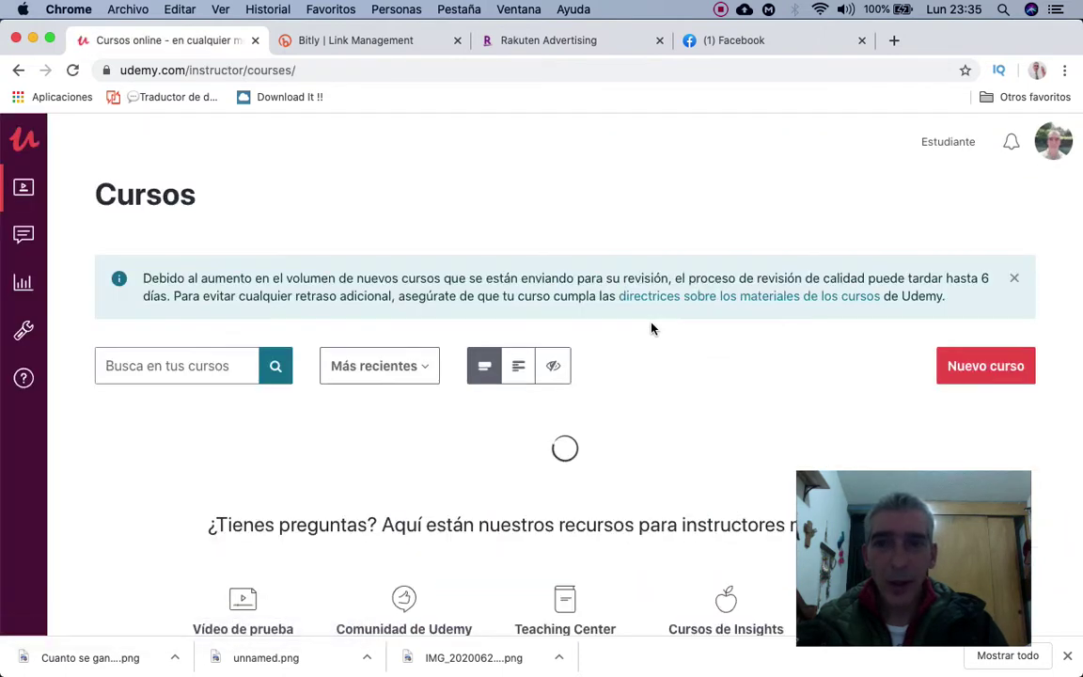
scroll(653, 328, down, 3)
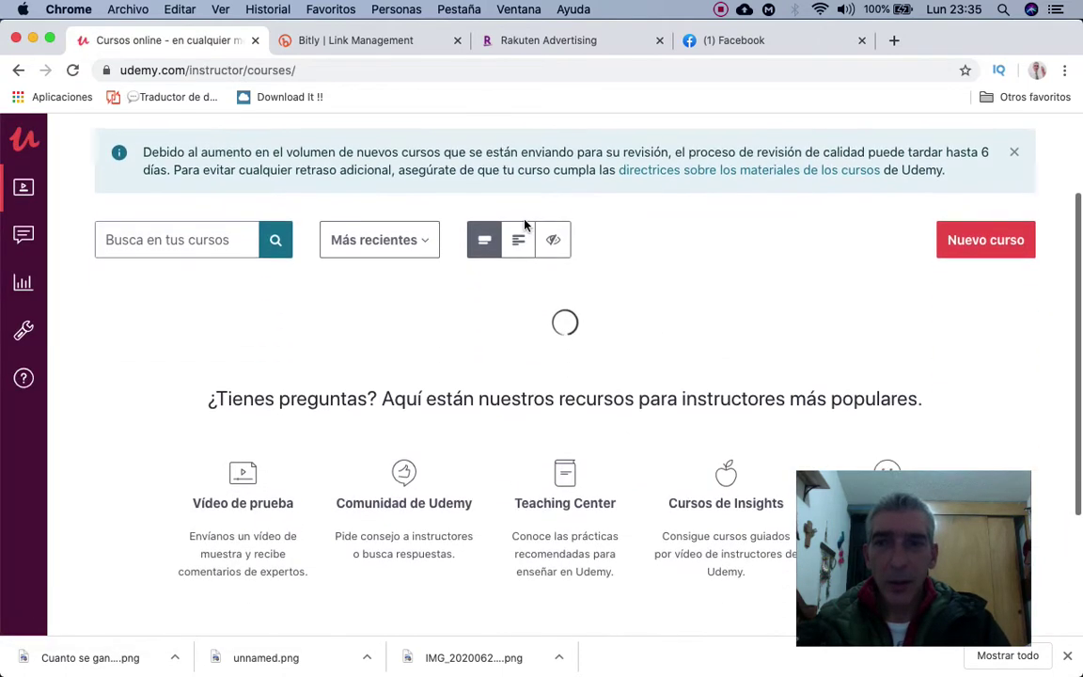
click(402, 243)
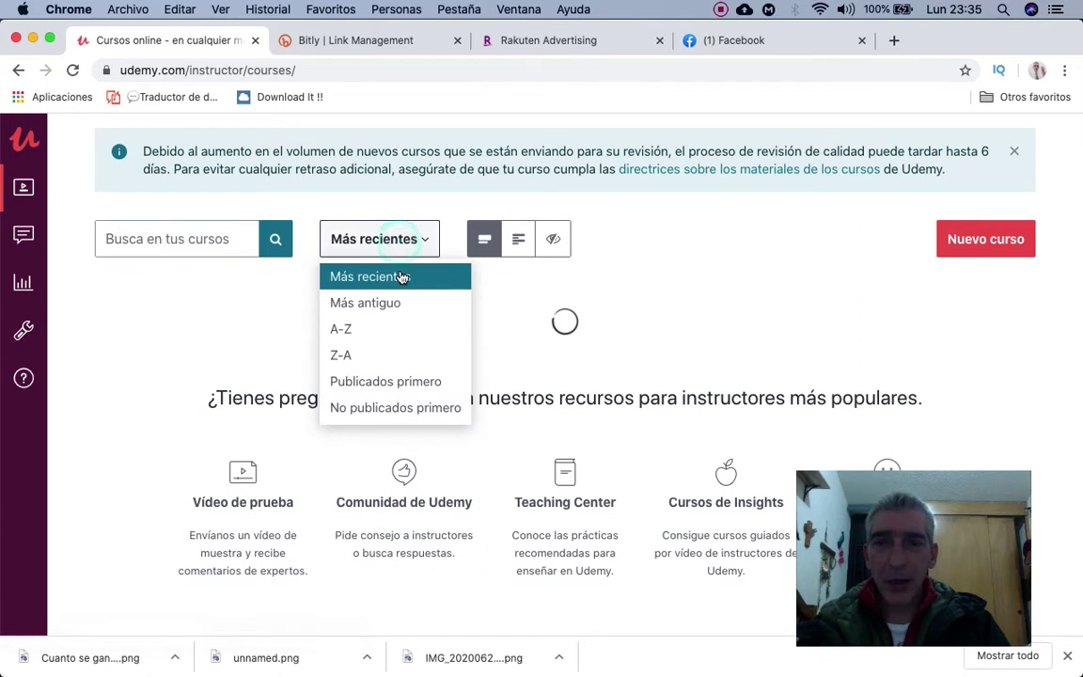
click(381, 382)
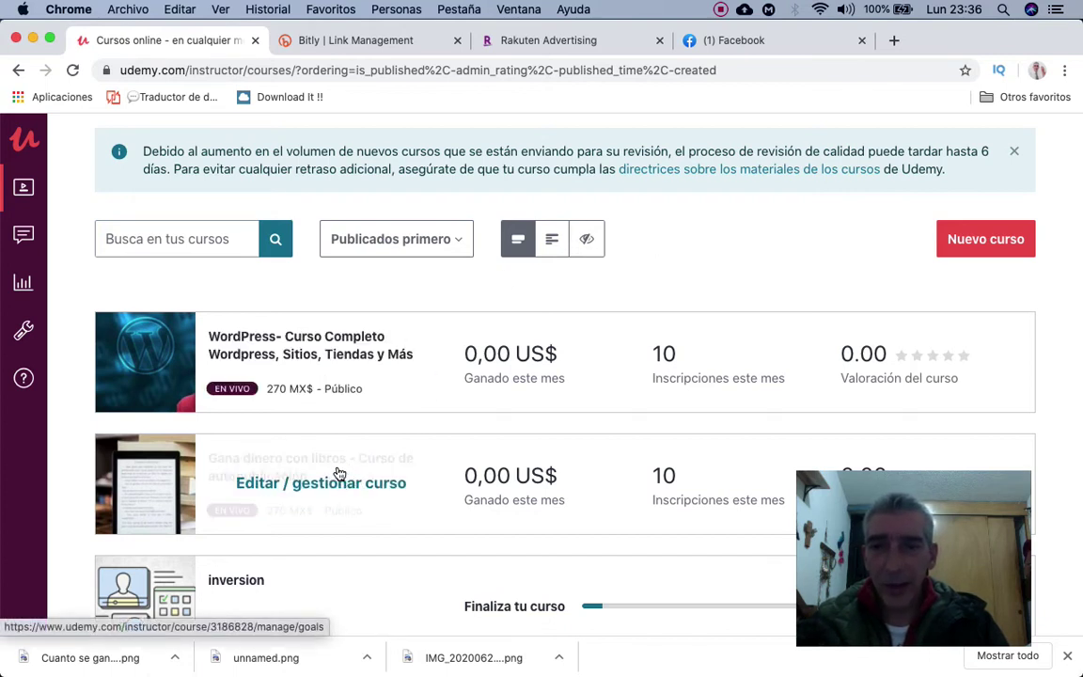
Open the course "Gana dinero con libros - Curso de autopublicación" for management and go to its Promociones page
click(243, 482)
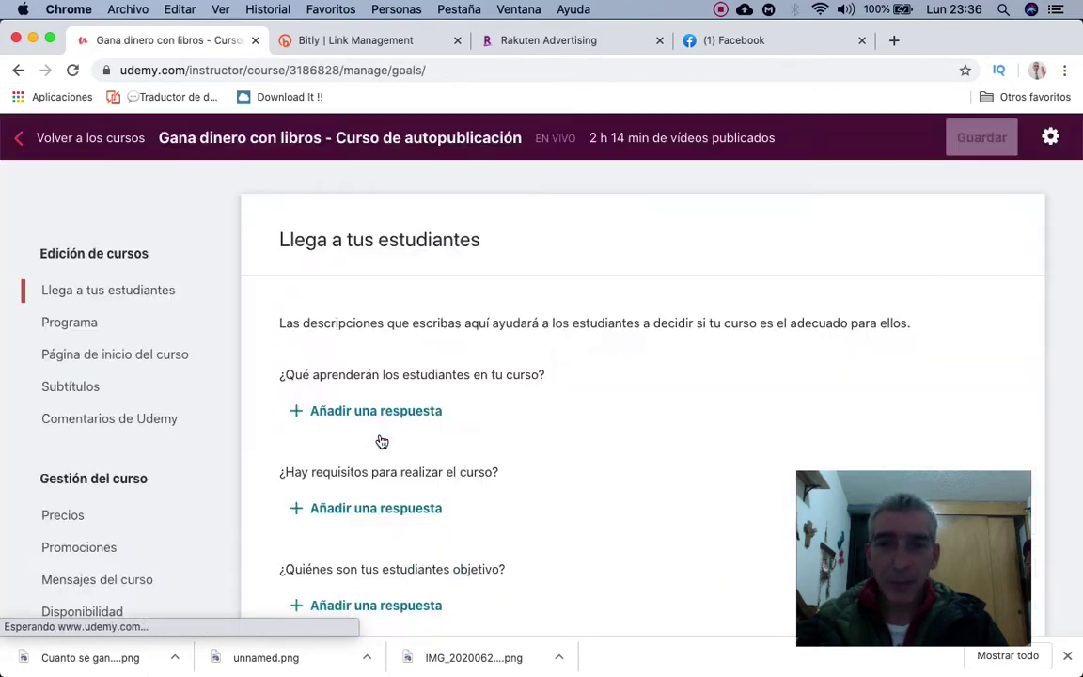
scroll(455, 398, down, 2)
scroll(455, 399, down, 2)
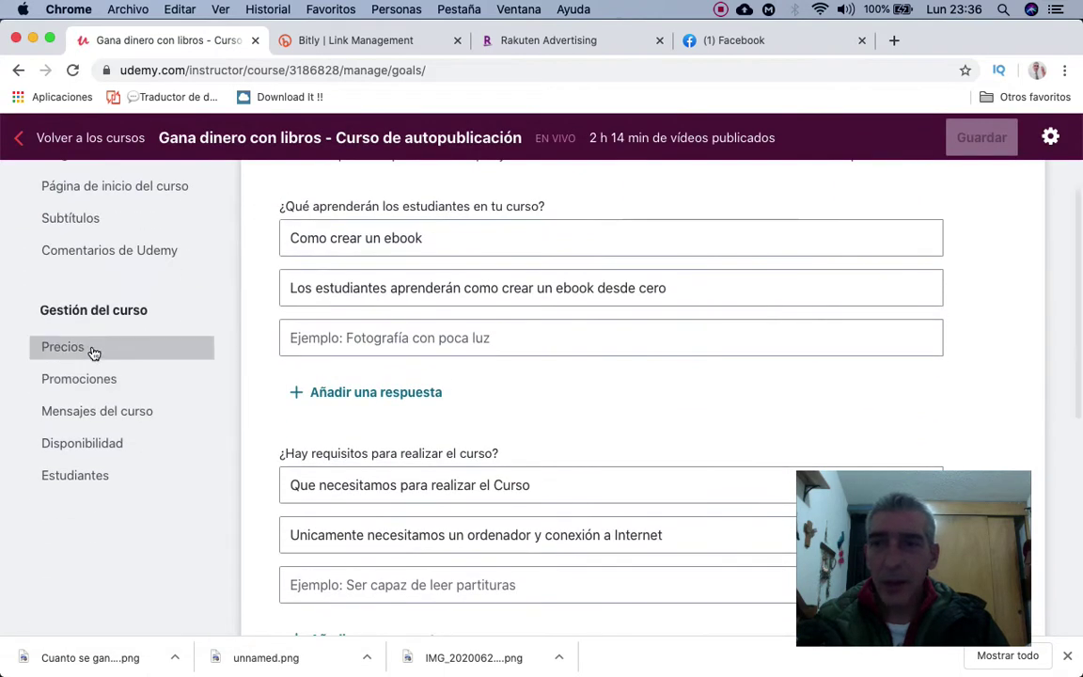
click(97, 379)
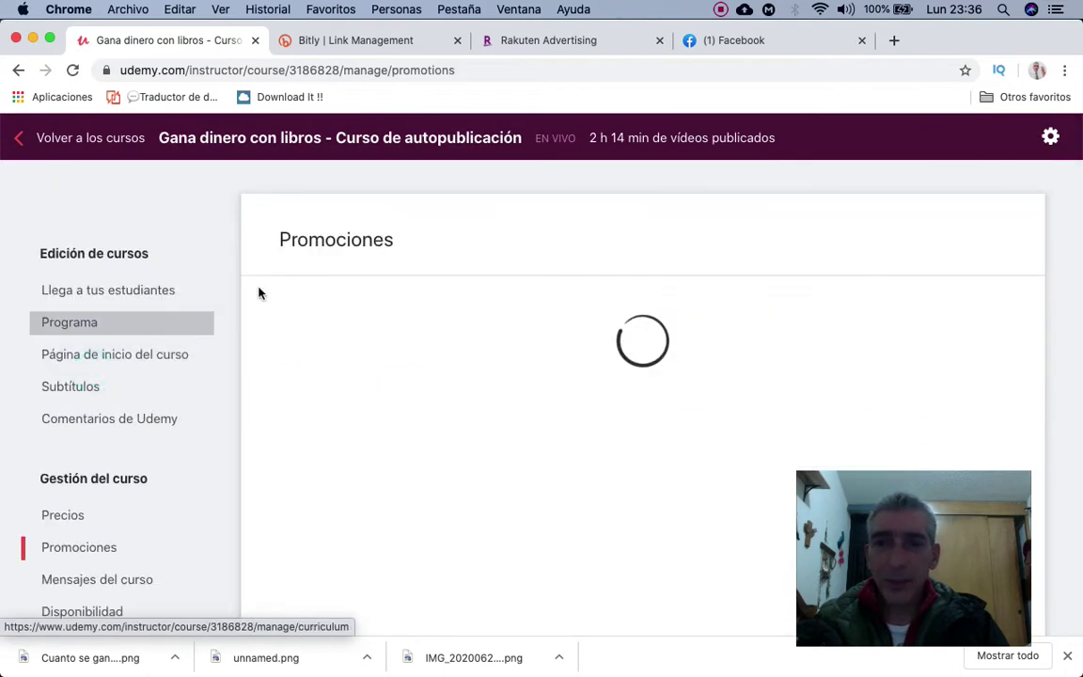
Examine the course's student referral link, monthly coupon allowance, active coupons and expired coupons
scroll(267, 291, down, 2)
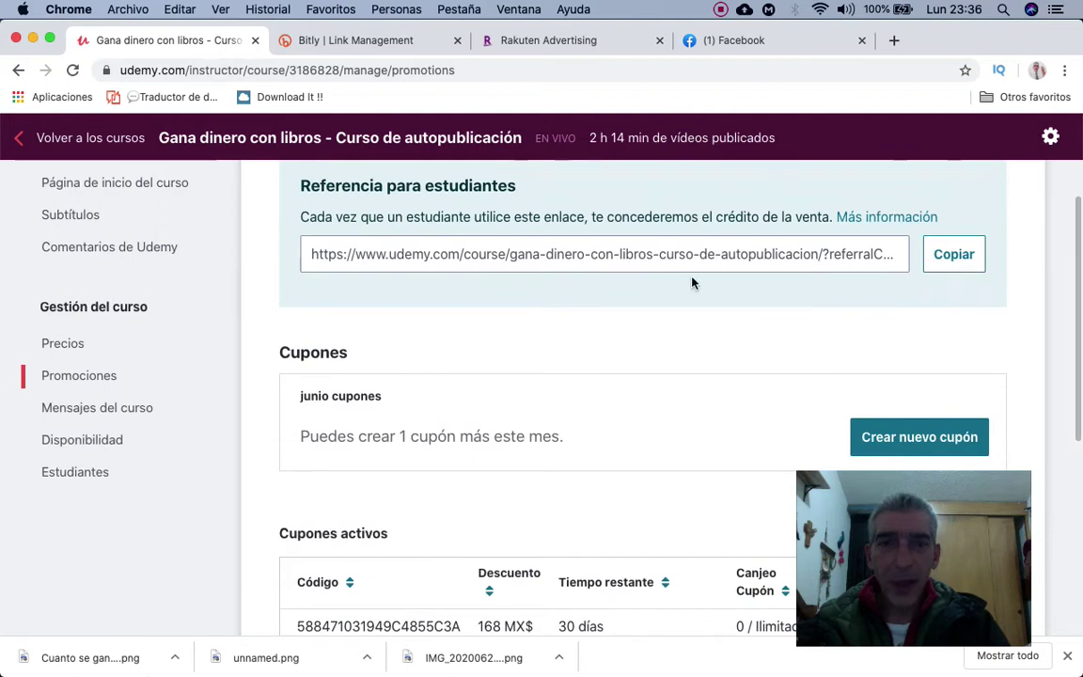
scroll(662, 340, down, 2)
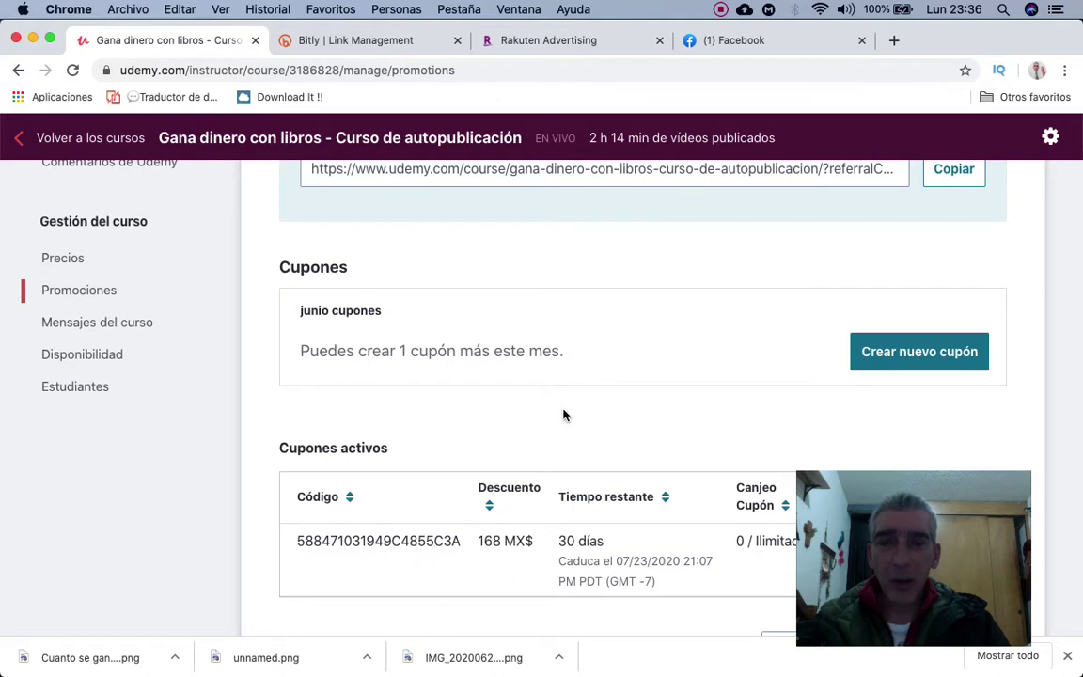
scroll(651, 380, down, 6)
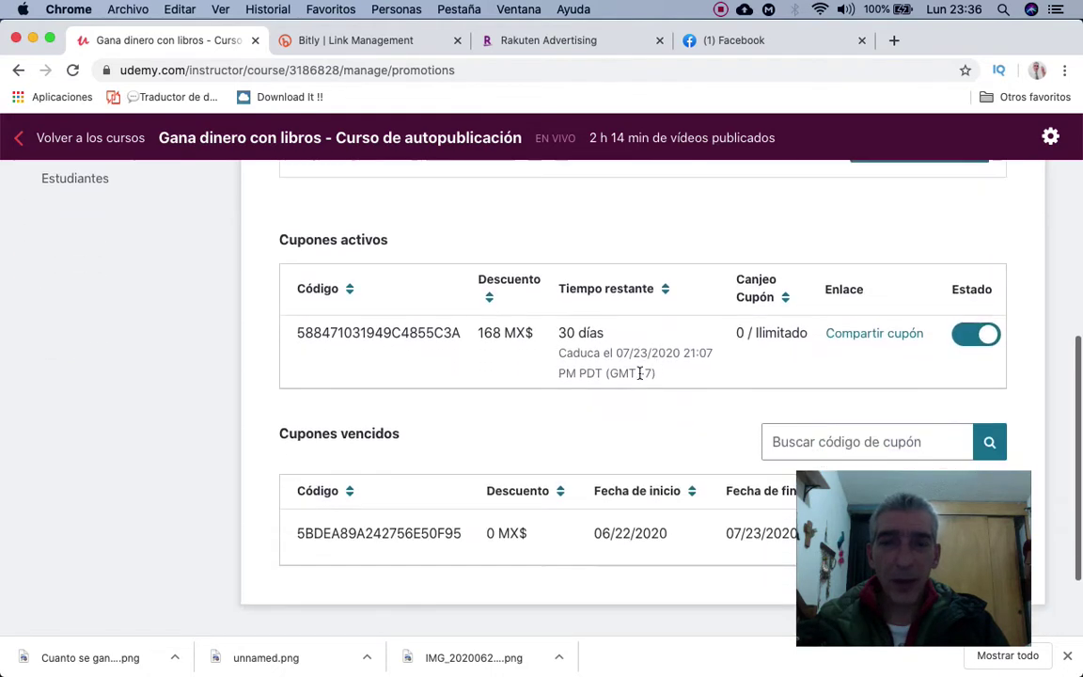
scroll(503, 341, down, 1)
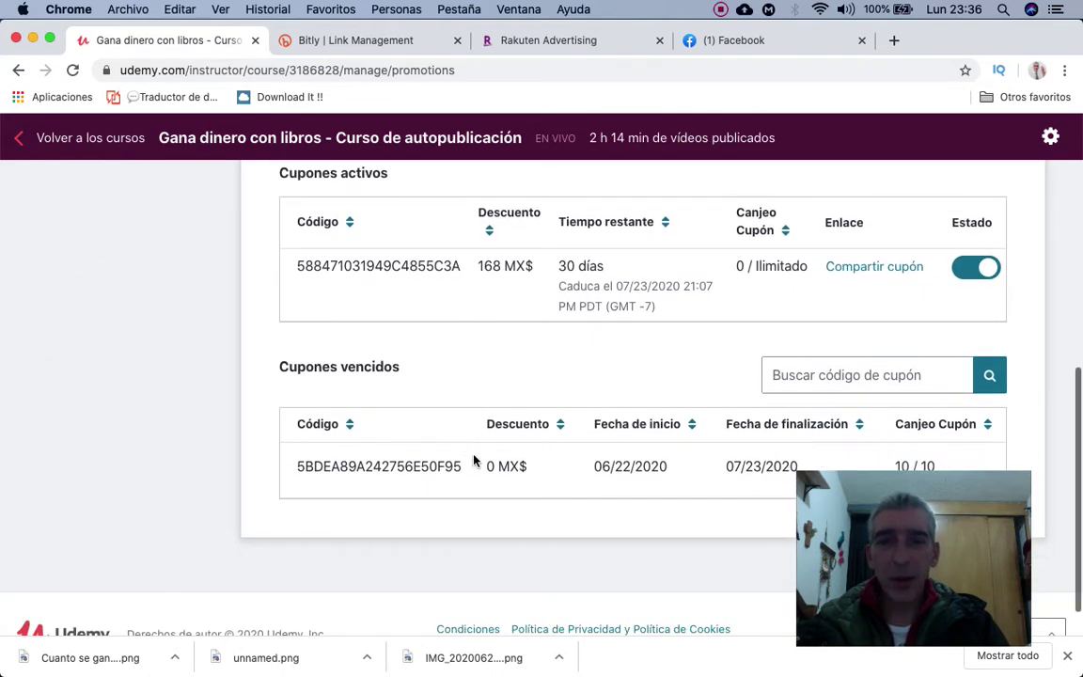
scroll(564, 440, down, 1)
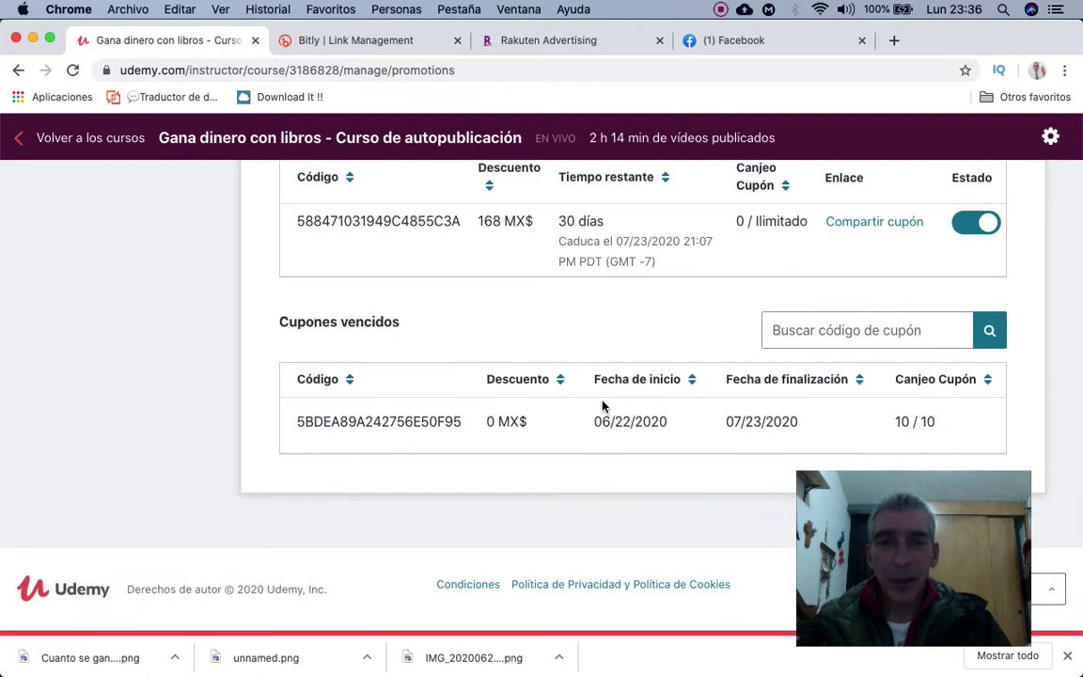
scroll(677, 380, up, 5)
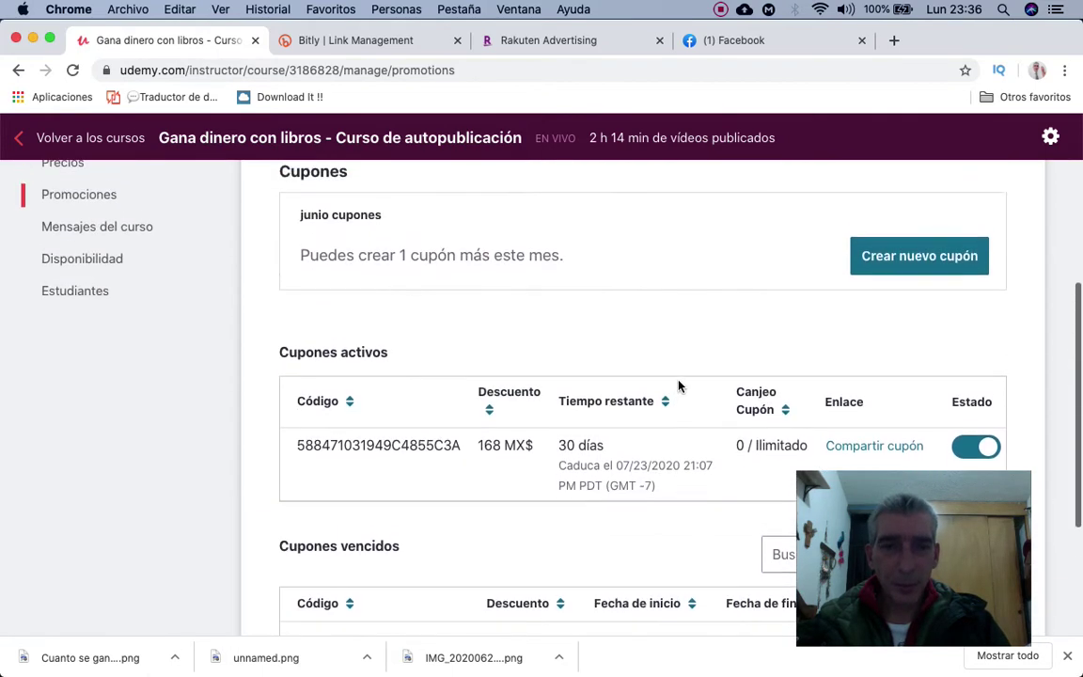
scroll(679, 386, up, 2)
Start a new coupon for the course and set its type to "Gratuito: de 31 días limitado"
click(870, 316)
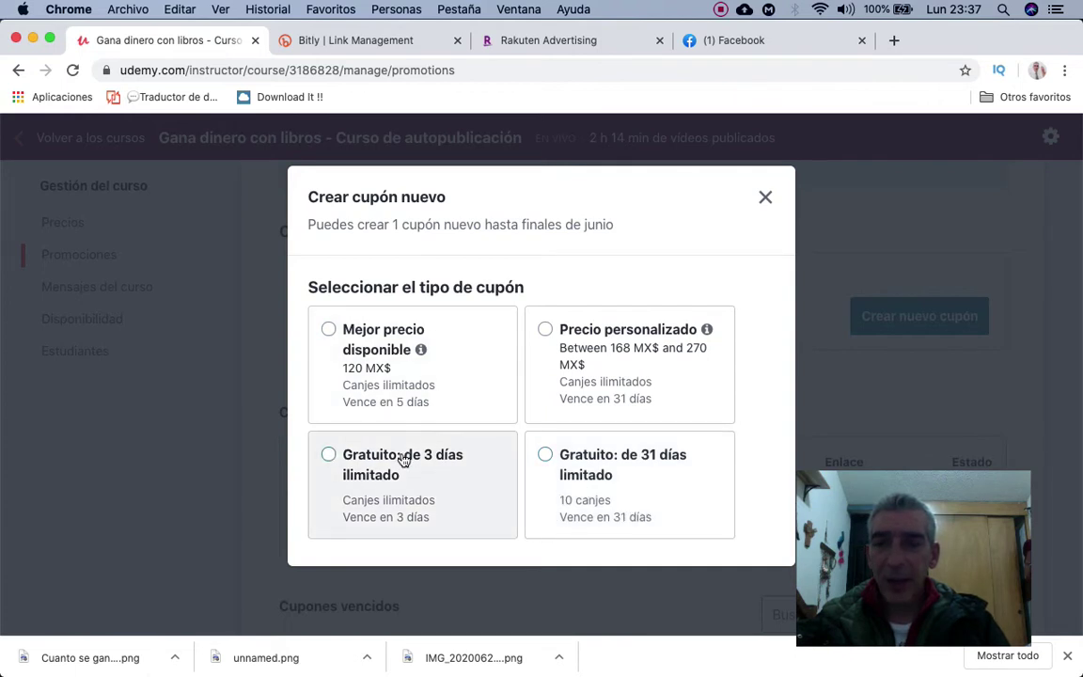
click(331, 456)
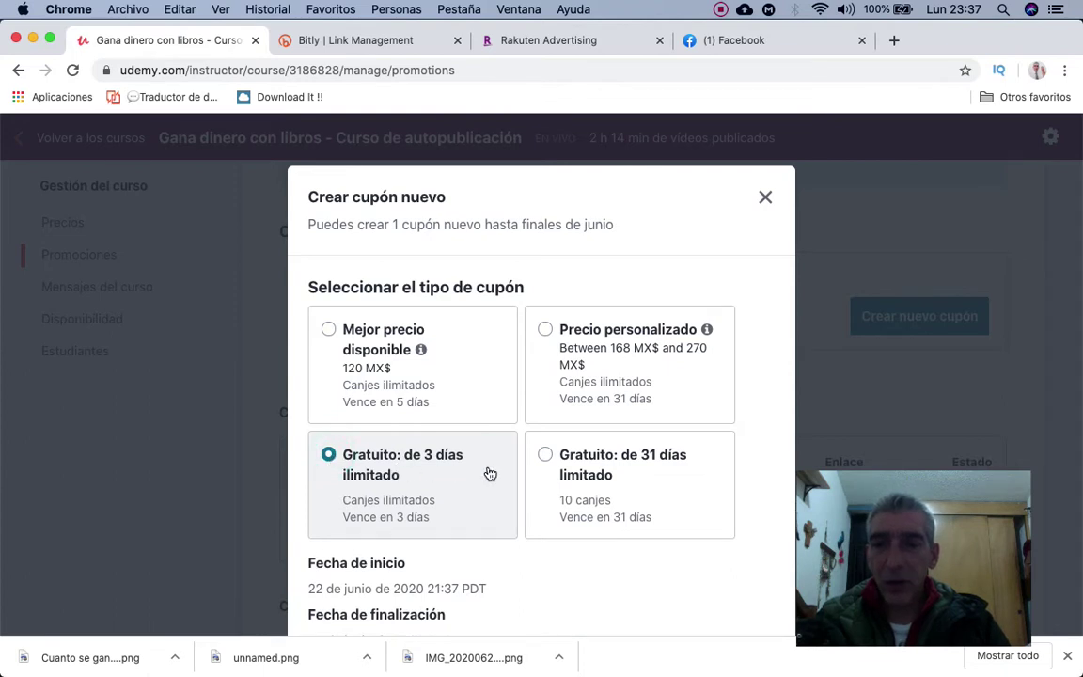
scroll(490, 473, down, 2)
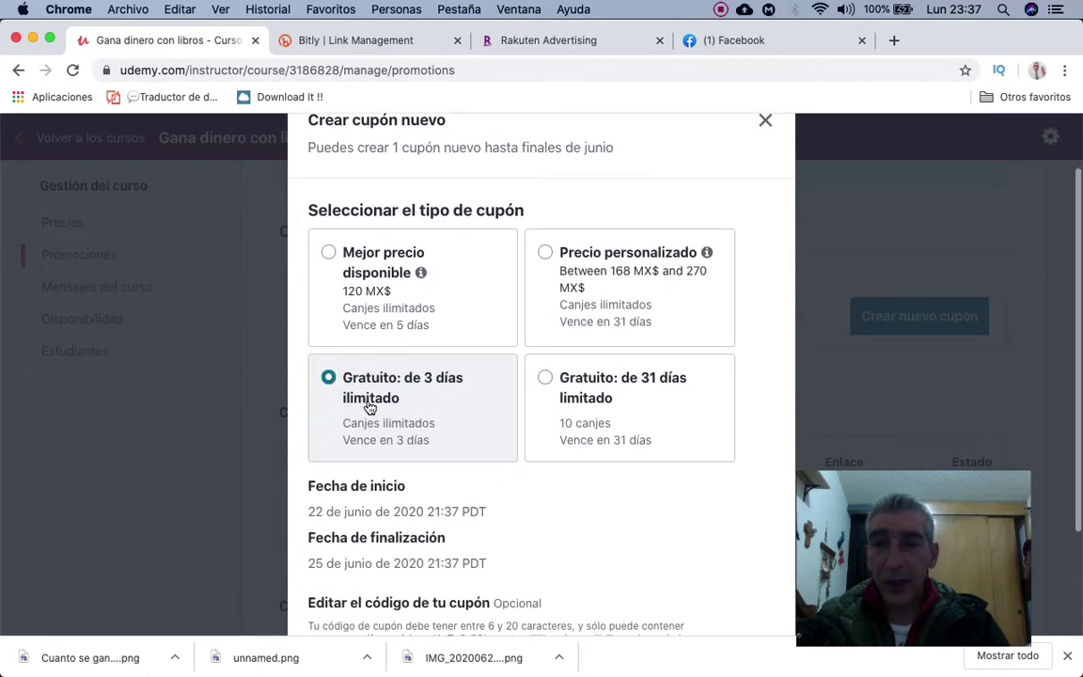
click(542, 381)
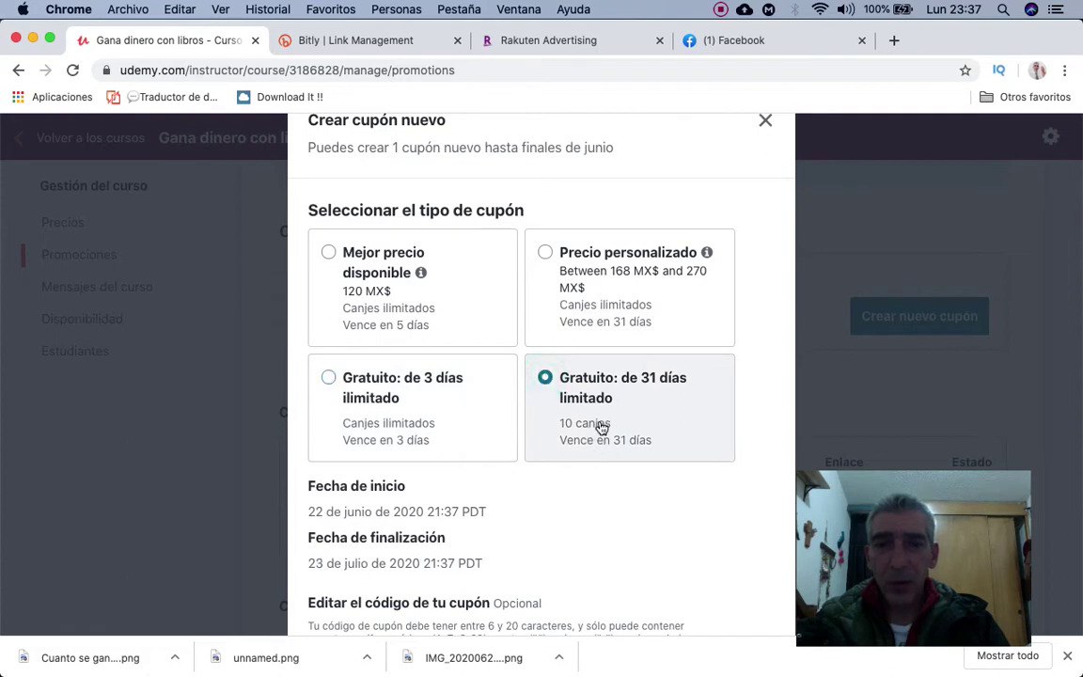
scroll(586, 428, down, 2)
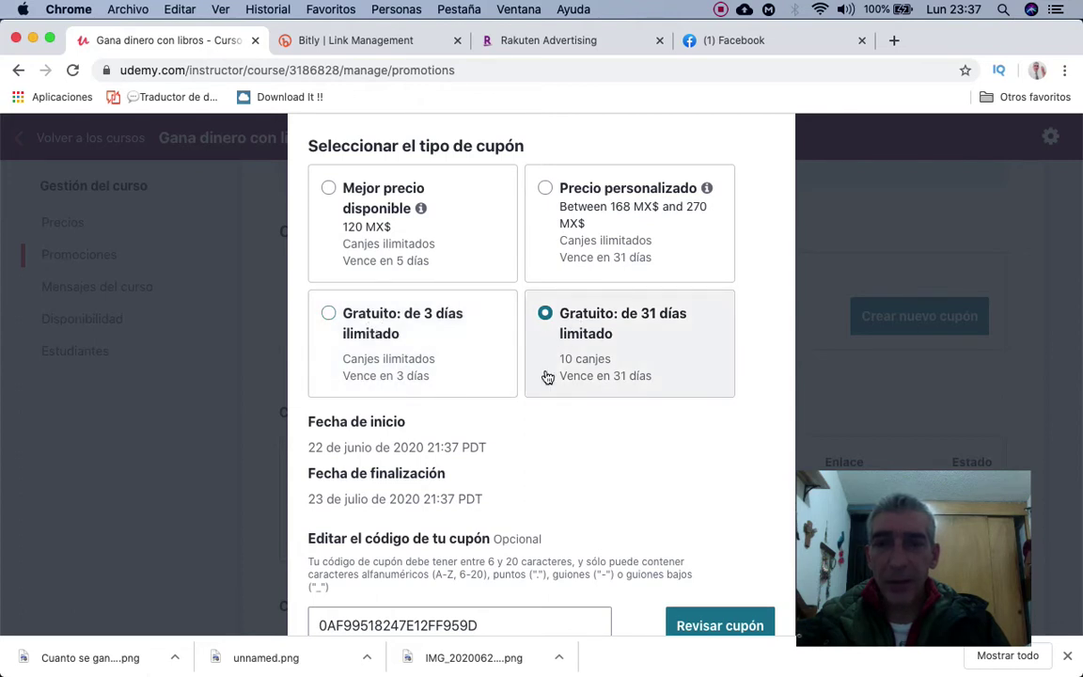
scroll(547, 377, down, 2)
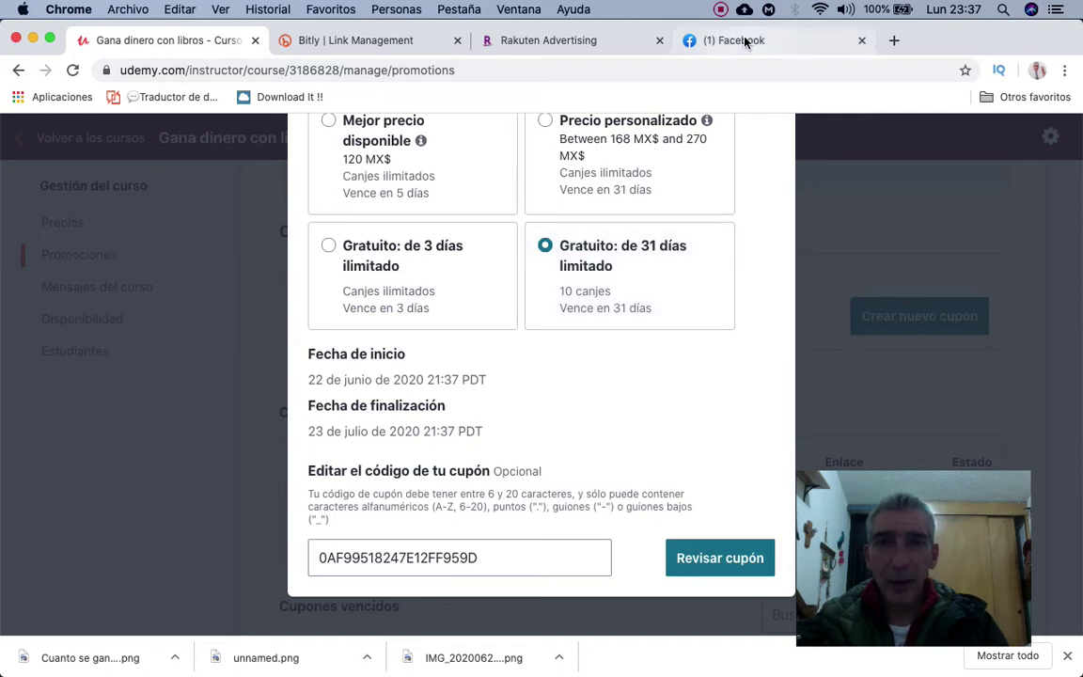
click(406, 41)
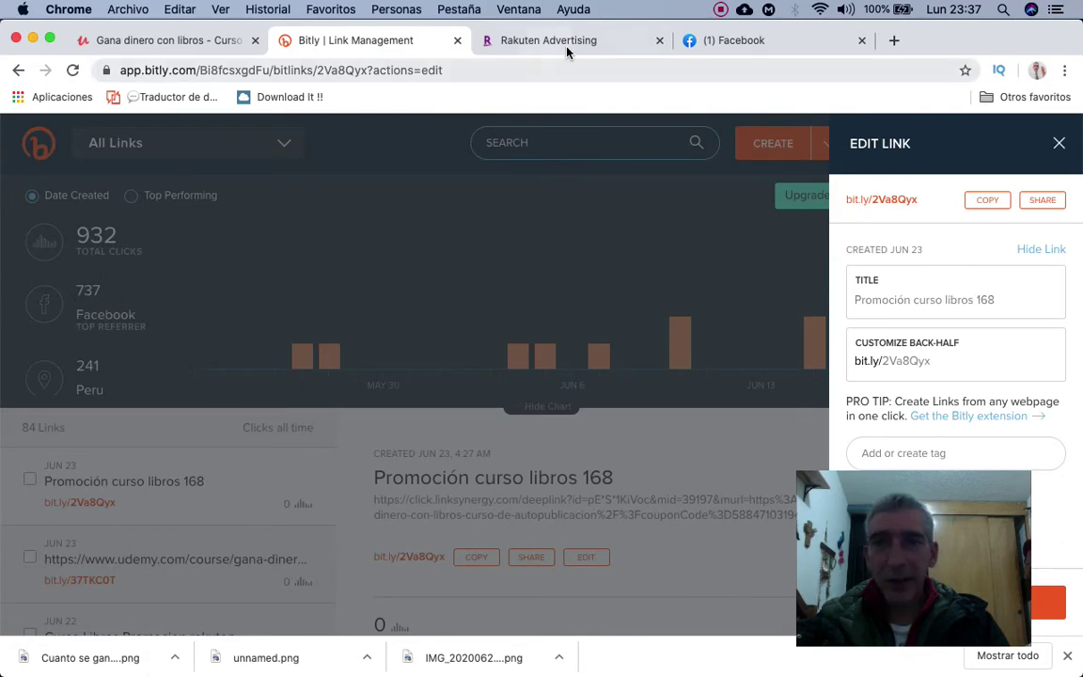
click(211, 43)
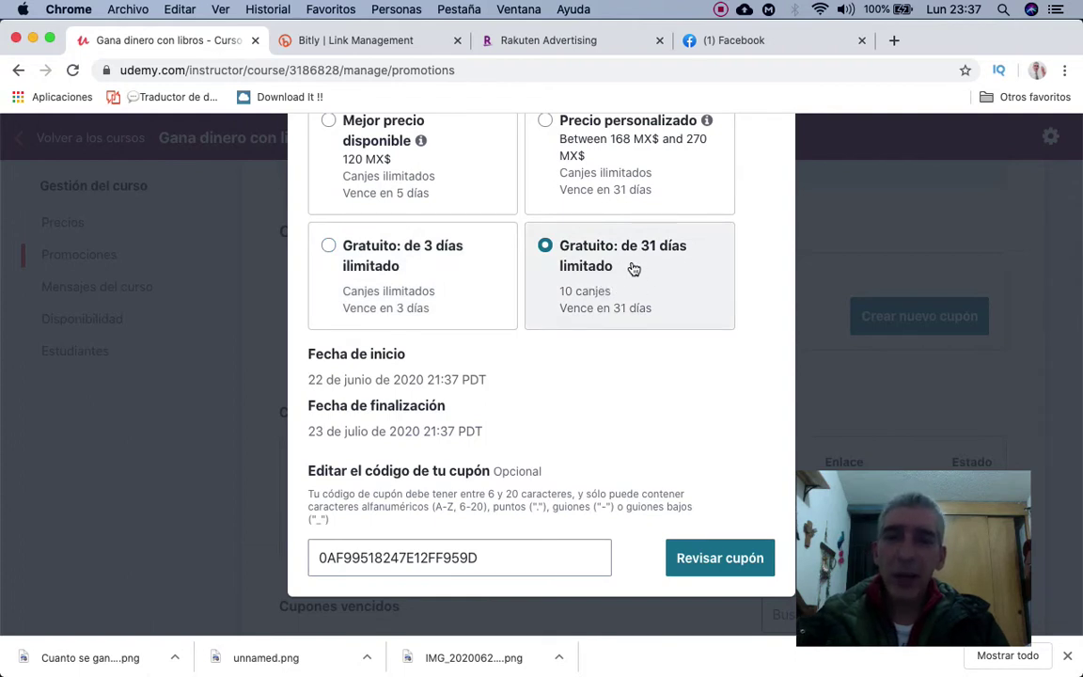
Review the free 31-day coupon's details and create it with the suggested code
scroll(605, 350, down, 1)
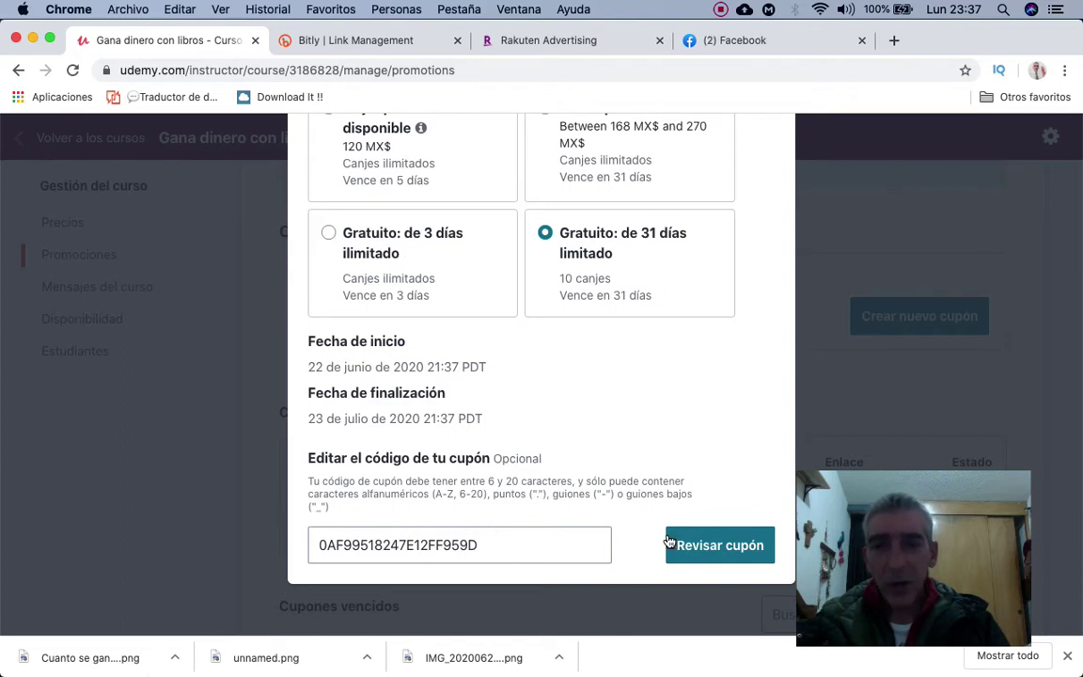
click(701, 554)
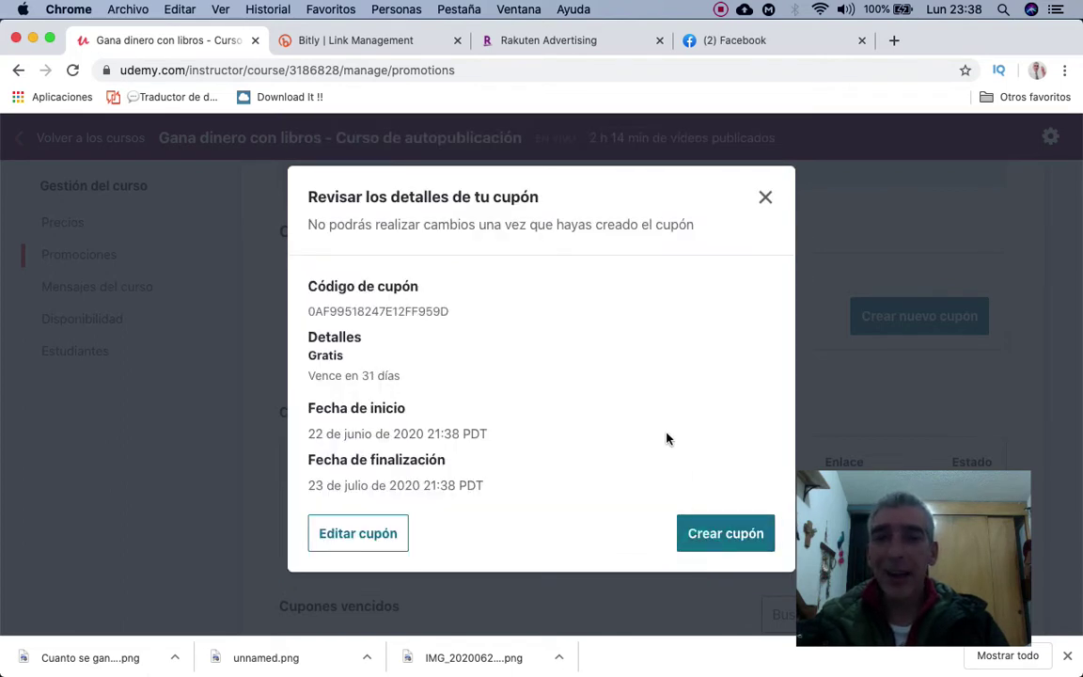
click(726, 536)
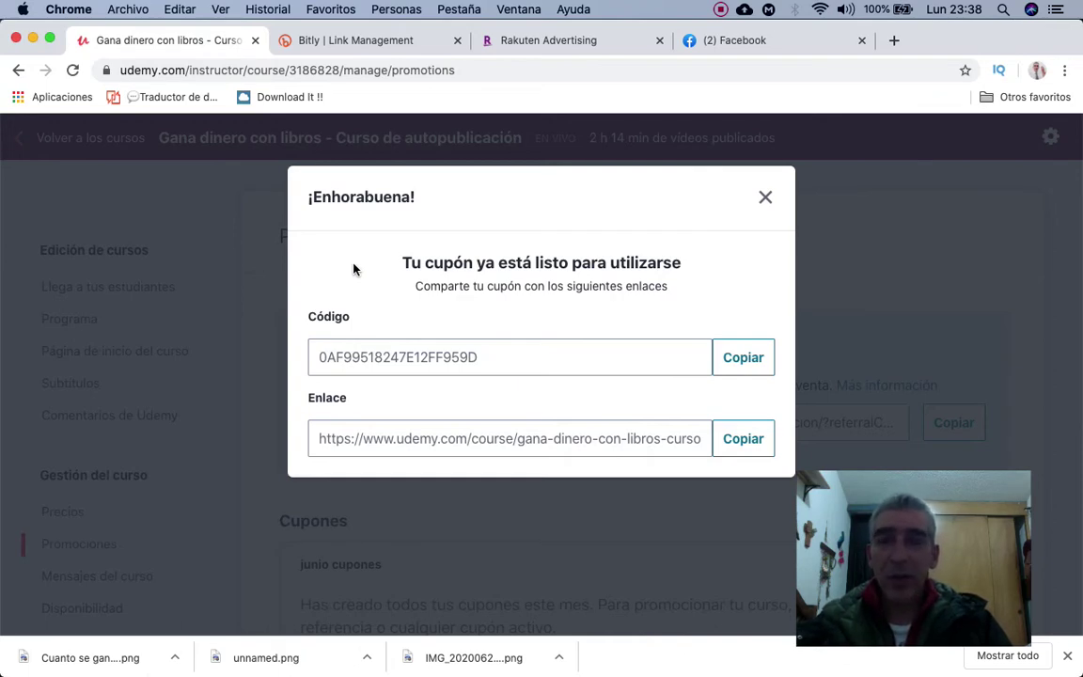
Switch to Rakuten Advertising and open the publisher's main page with the summary statistics
click(567, 44)
scroll(622, 182, up, 5)
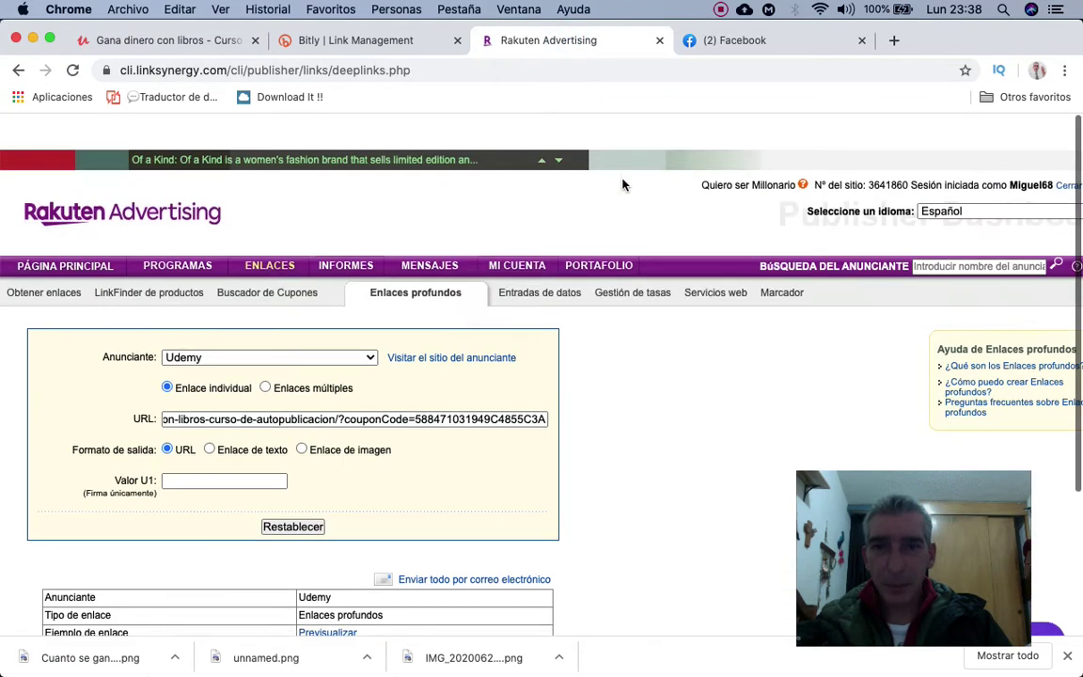
click(75, 174)
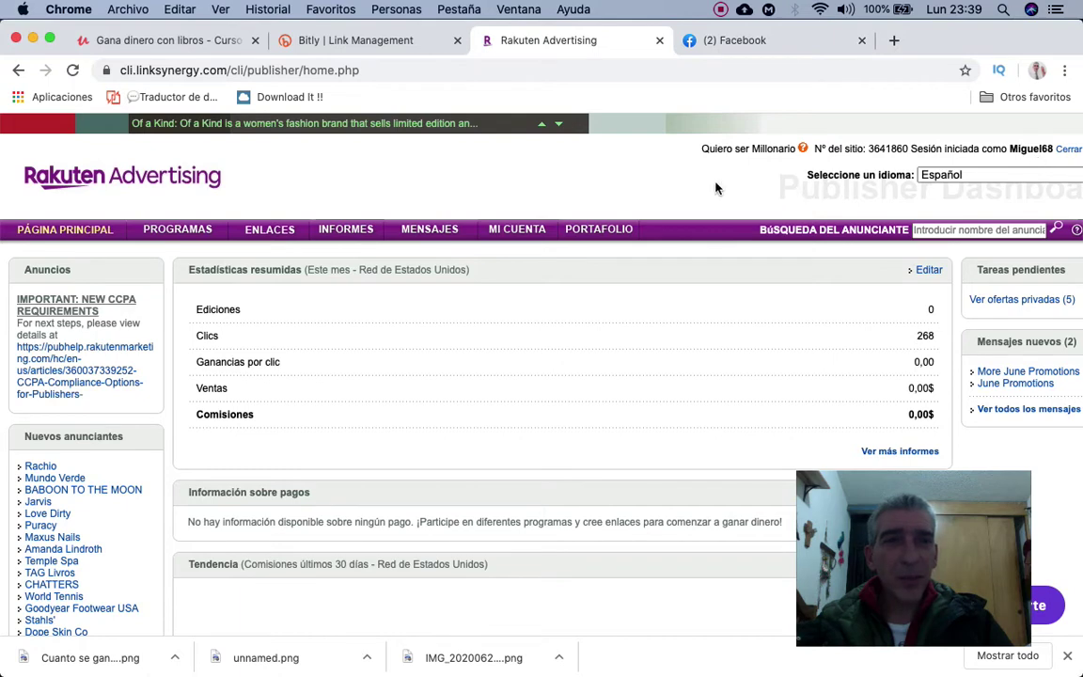
scroll(583, 197, down, 1)
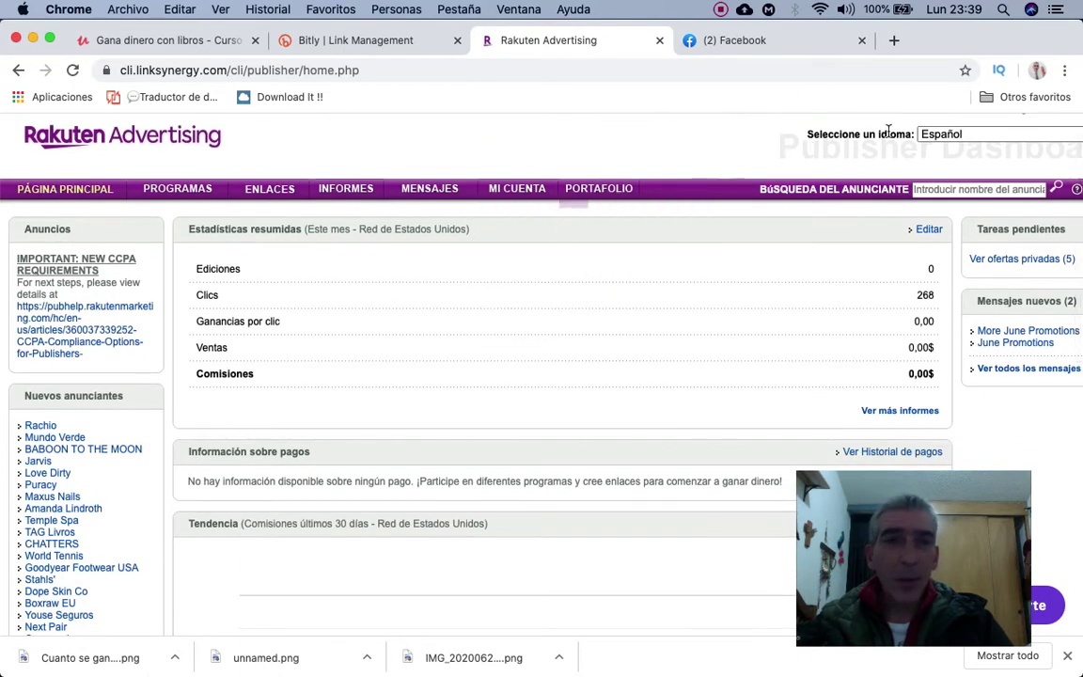
scroll(813, 185, up, 1)
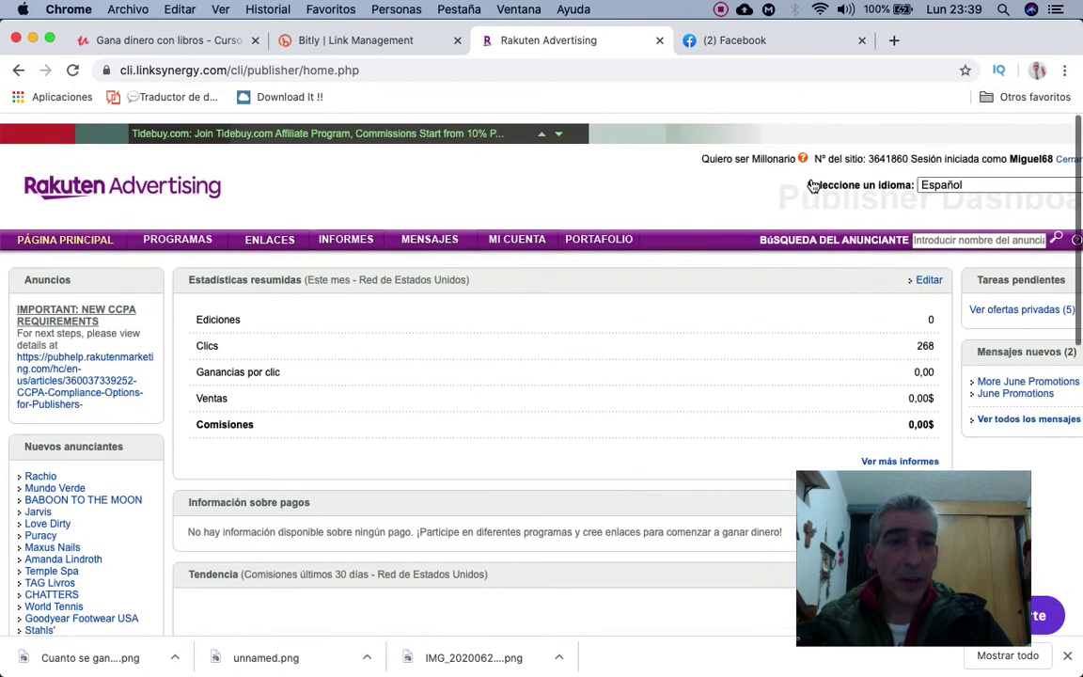
scroll(813, 186, down, 1)
mouse_move(499, 287)
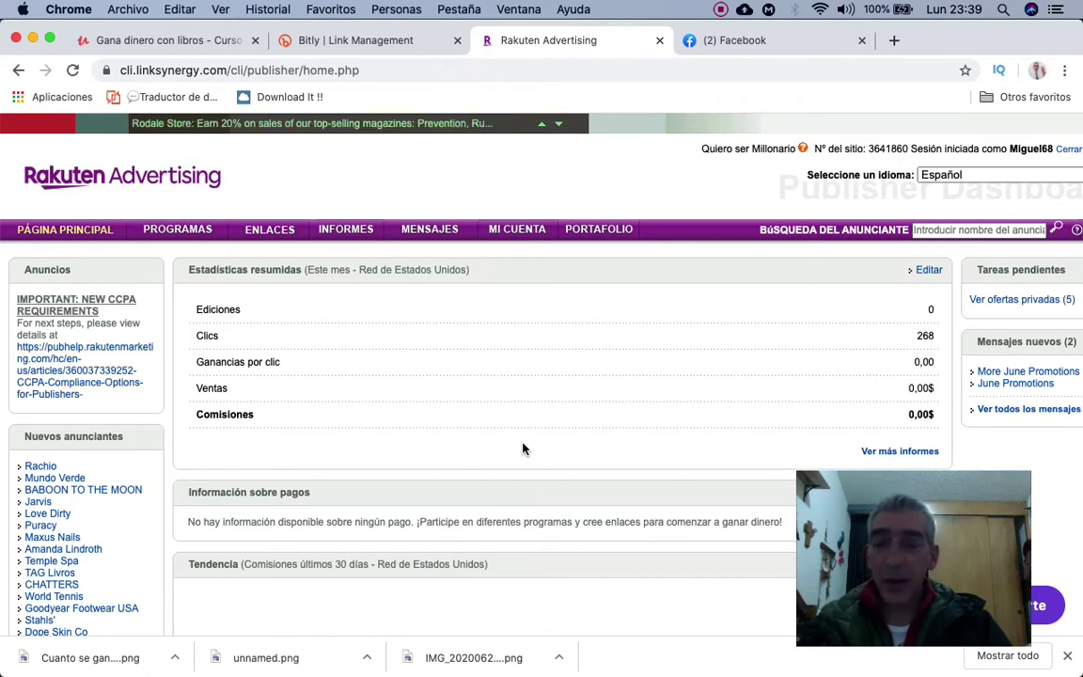
Open the Enlaces profundos form and select Udemy as the advertiser
mouse_move(259, 235)
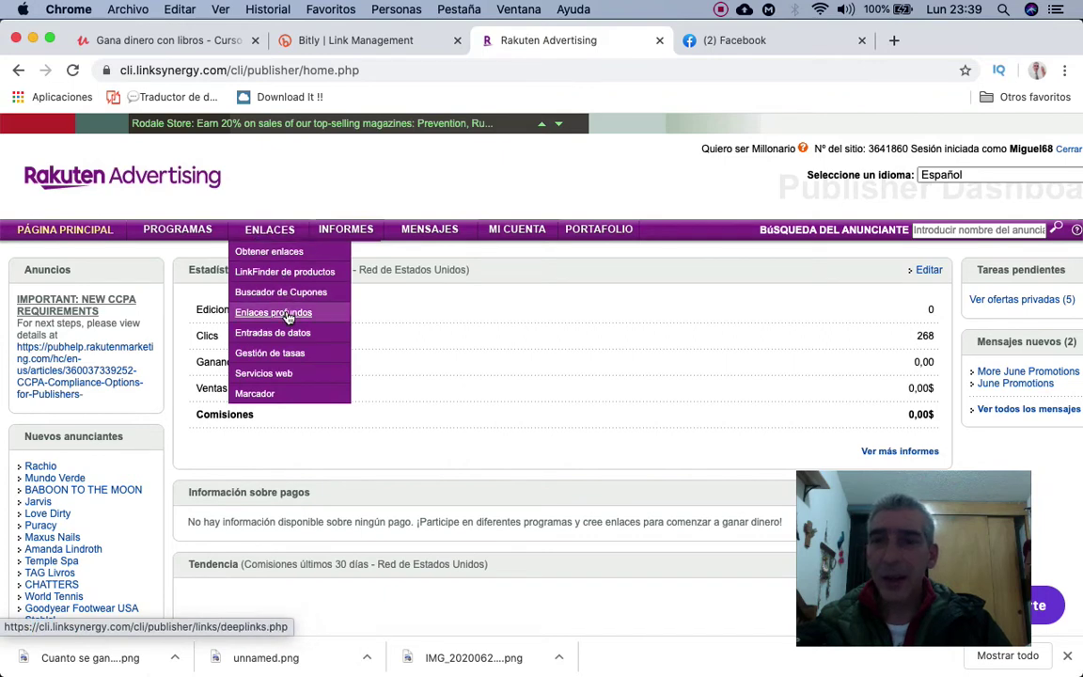
click(289, 318)
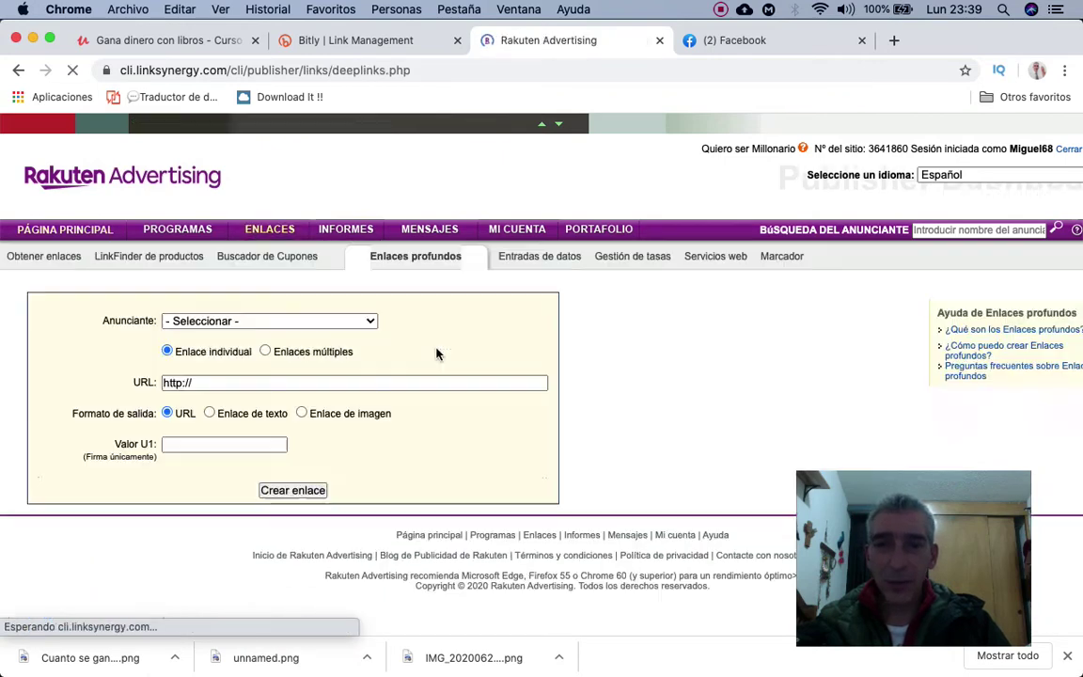
click(262, 322)
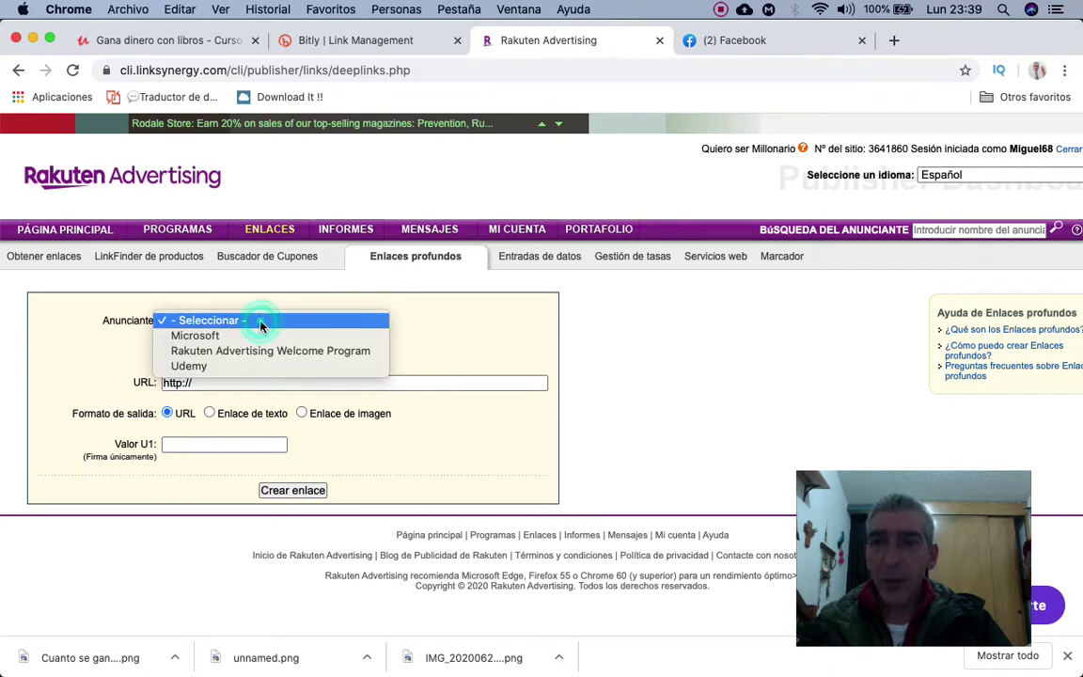
click(247, 369)
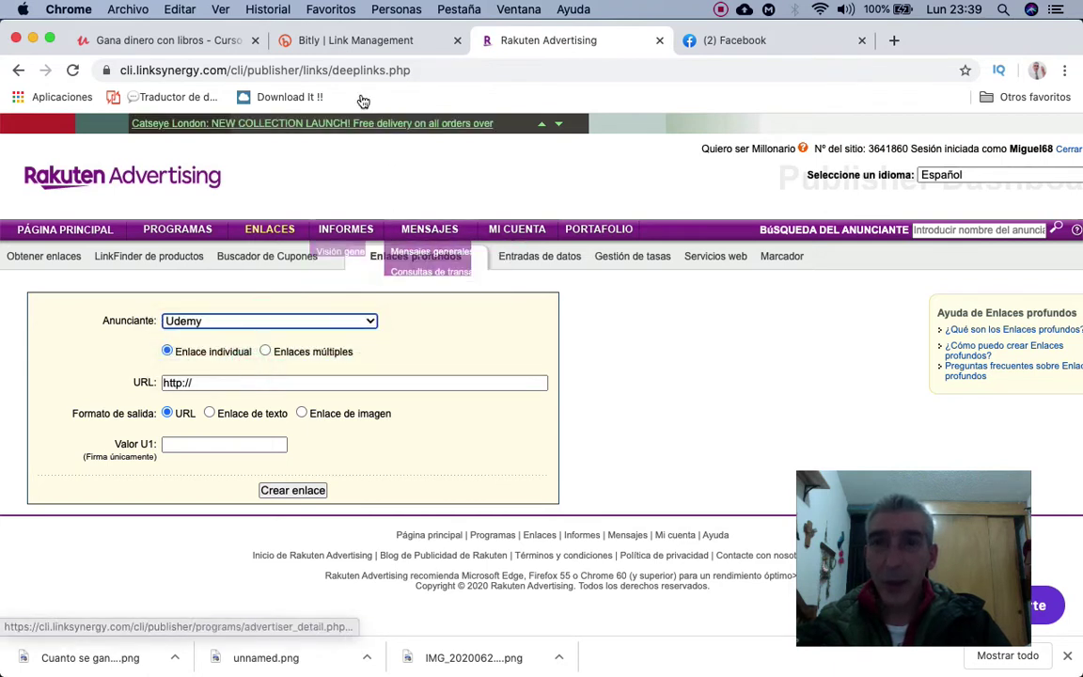
Copy the new coupon's link from Udemy and create an individual deep link from it in Rakuten Advertising with URL output
click(179, 41)
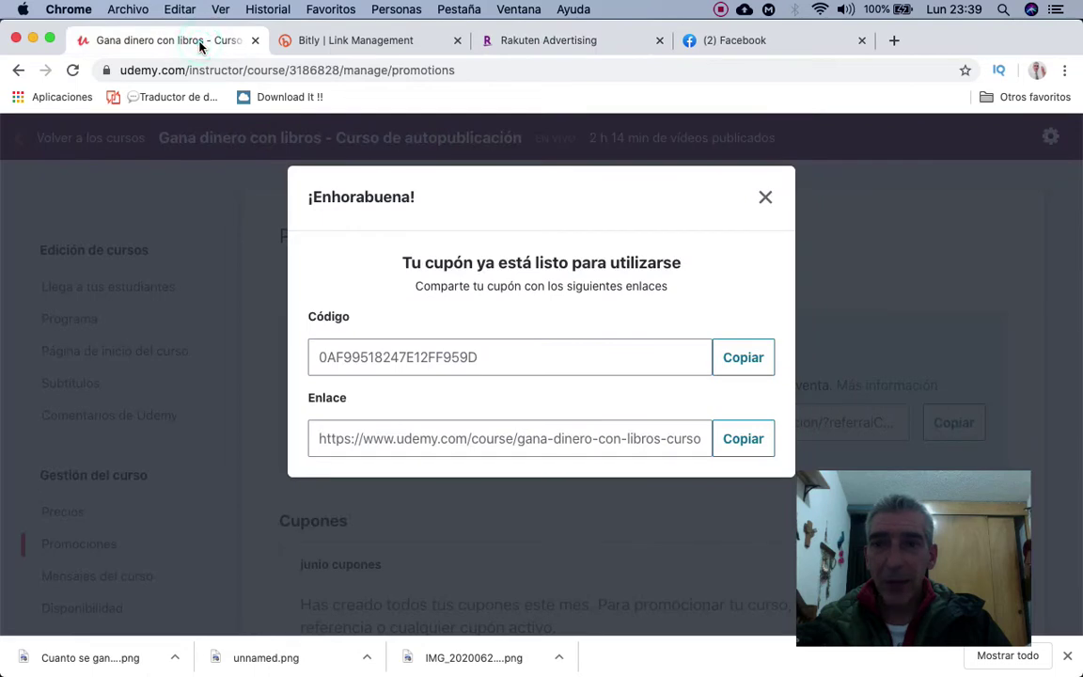
click(744, 444)
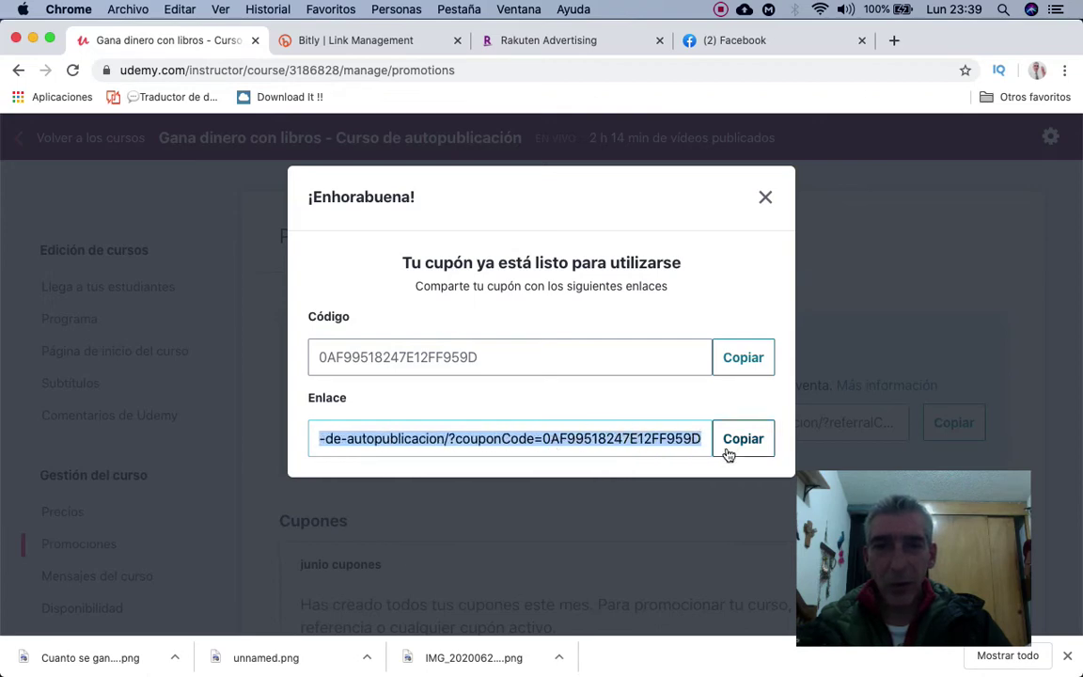
click(583, 47)
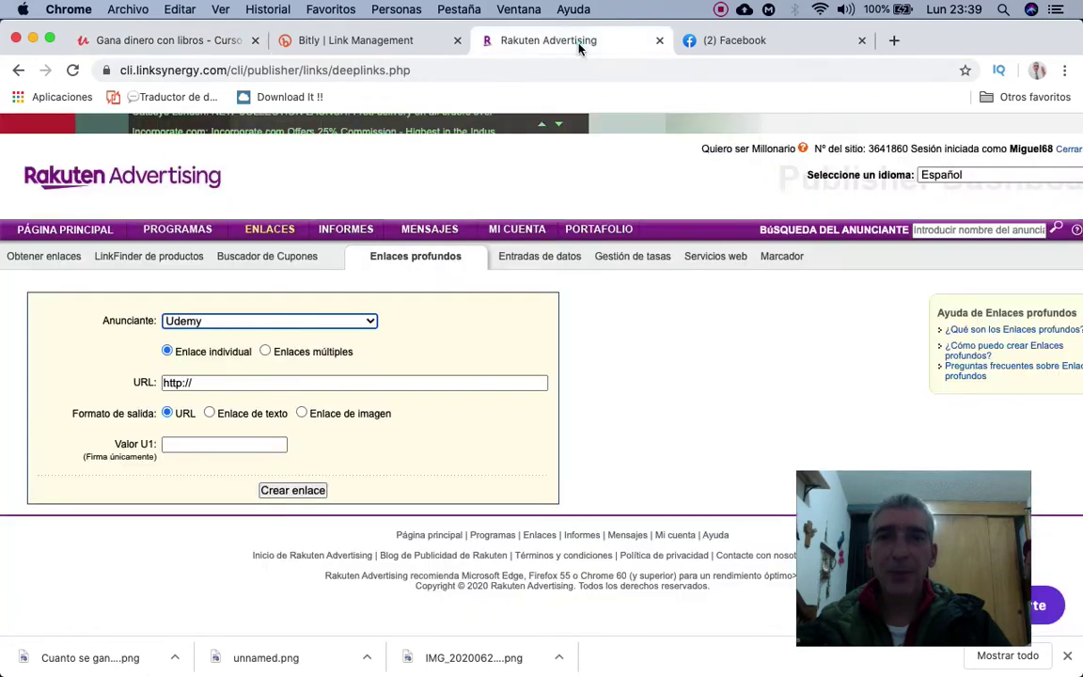
click(213, 382)
key(super+a)
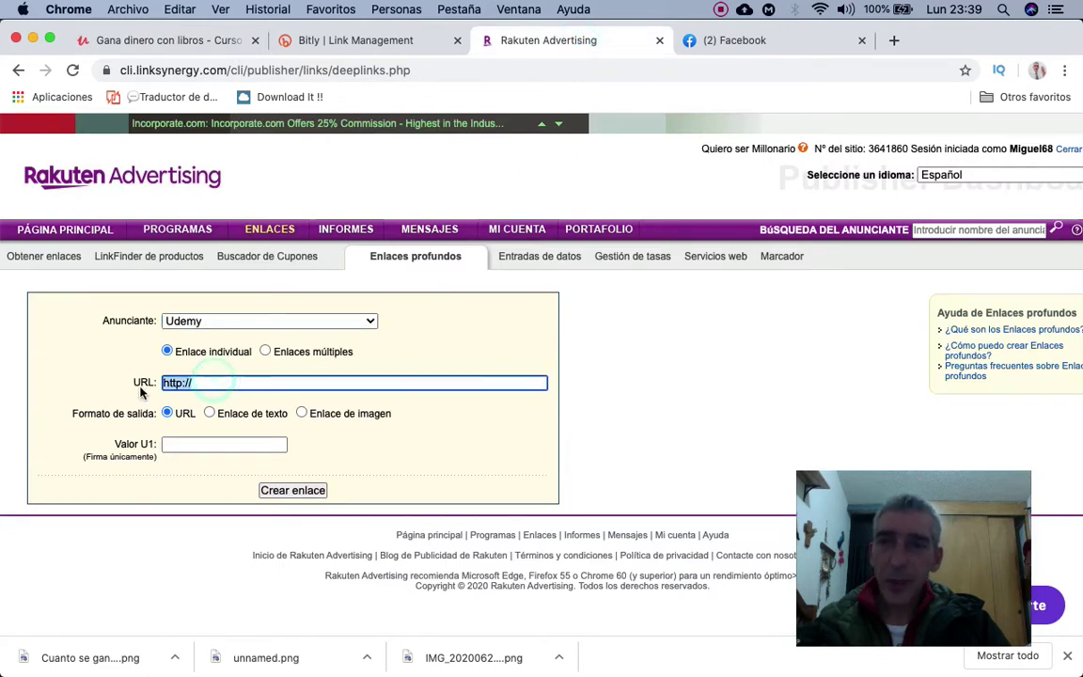
text(https://www.udemy.com/course/gana-dinero-con-libros-curso-de-autopublicacion/?couponCode=0AF99518247E12FF959D)
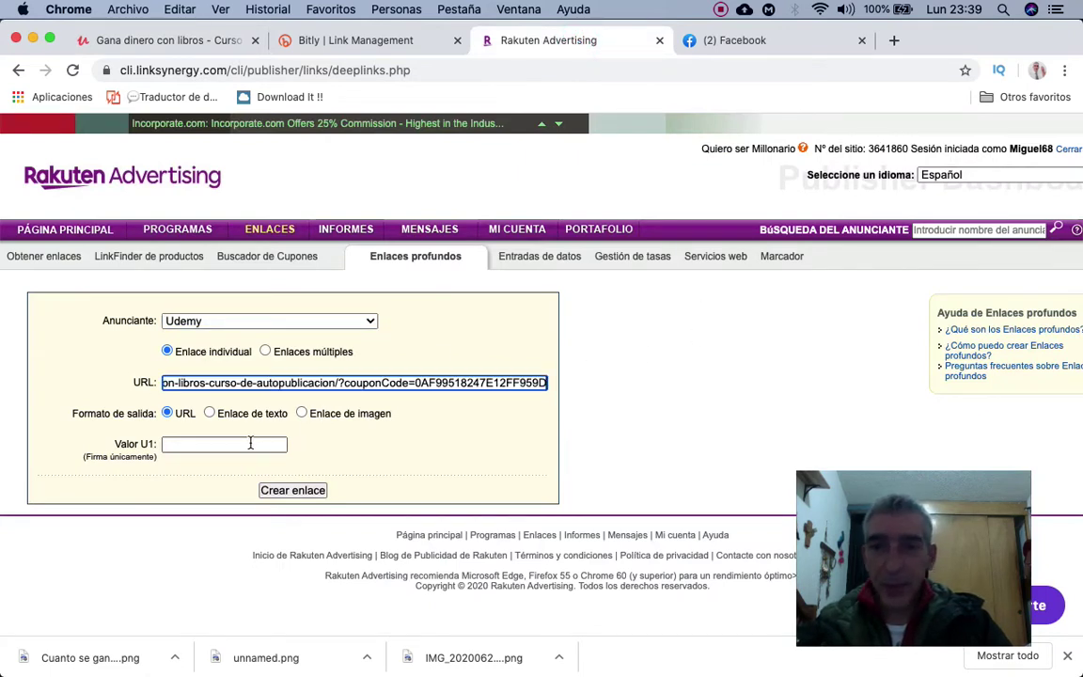
click(294, 490)
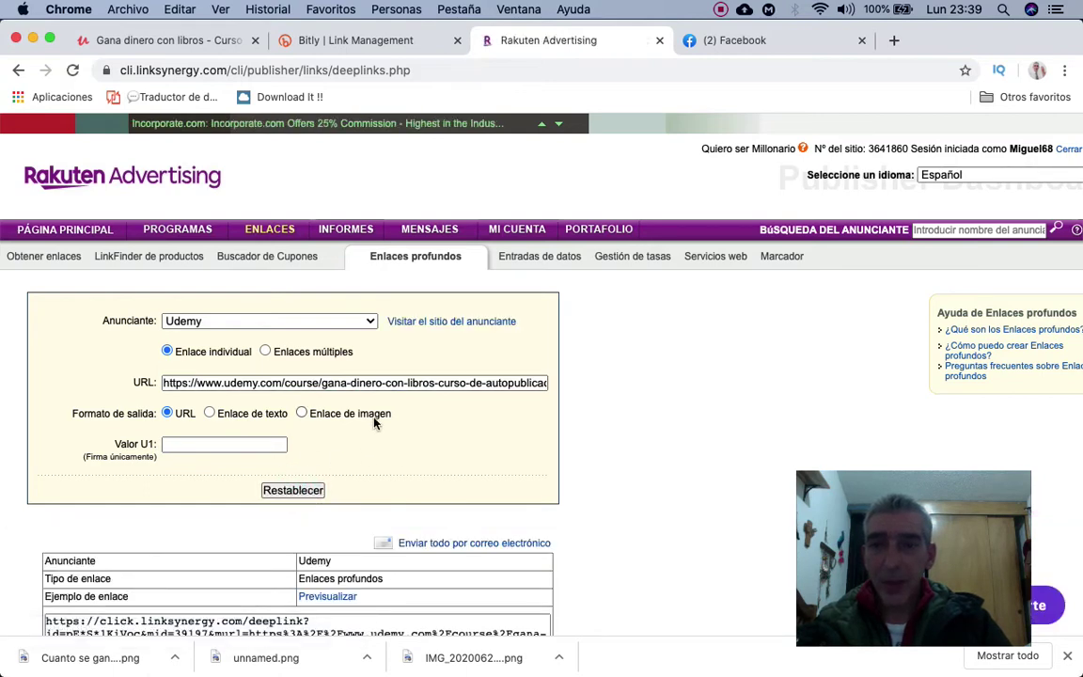
Copy the complete Udemy deep link generated below the Enlaces profundos form
scroll(376, 419, down, 5)
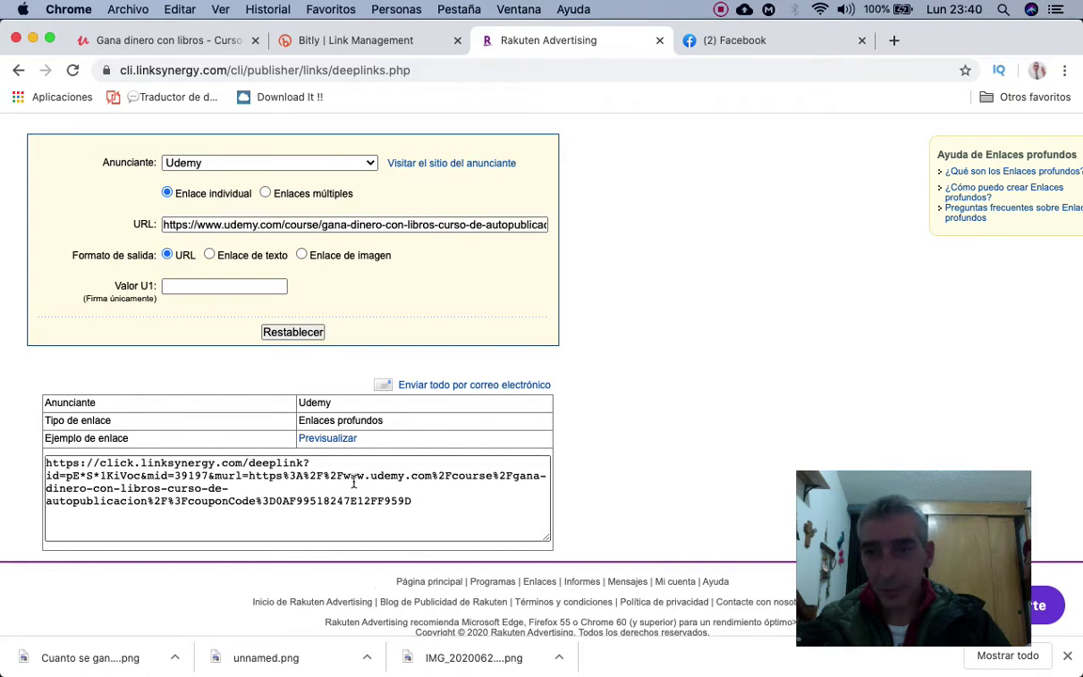
scroll(669, 361, up, 1)
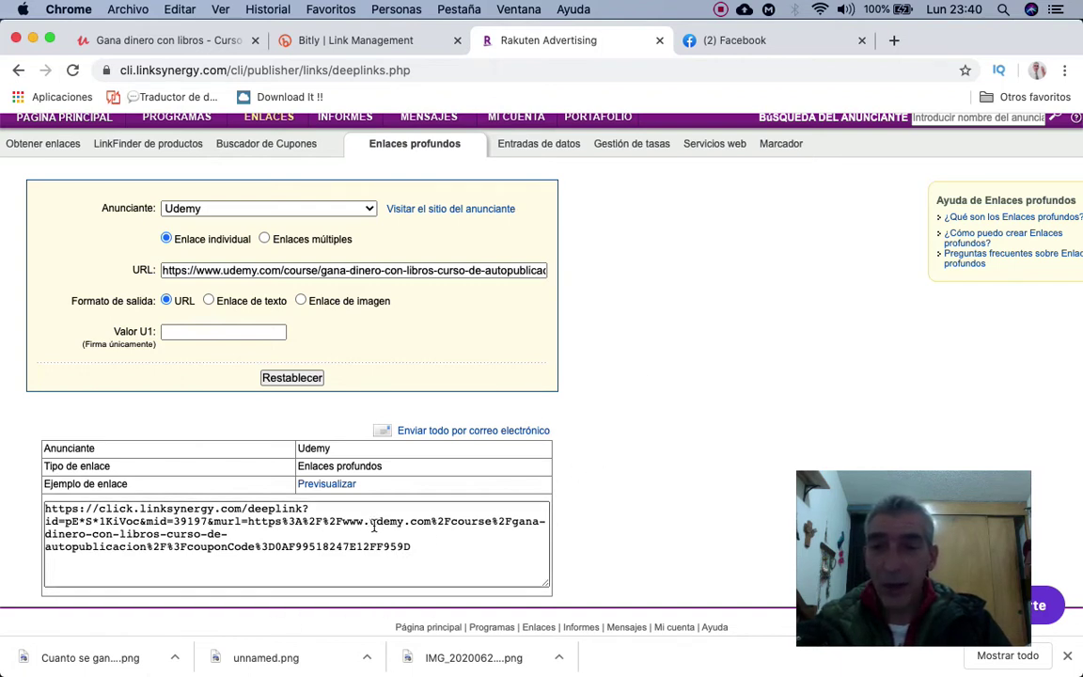
click(413, 542)
key(super+c)
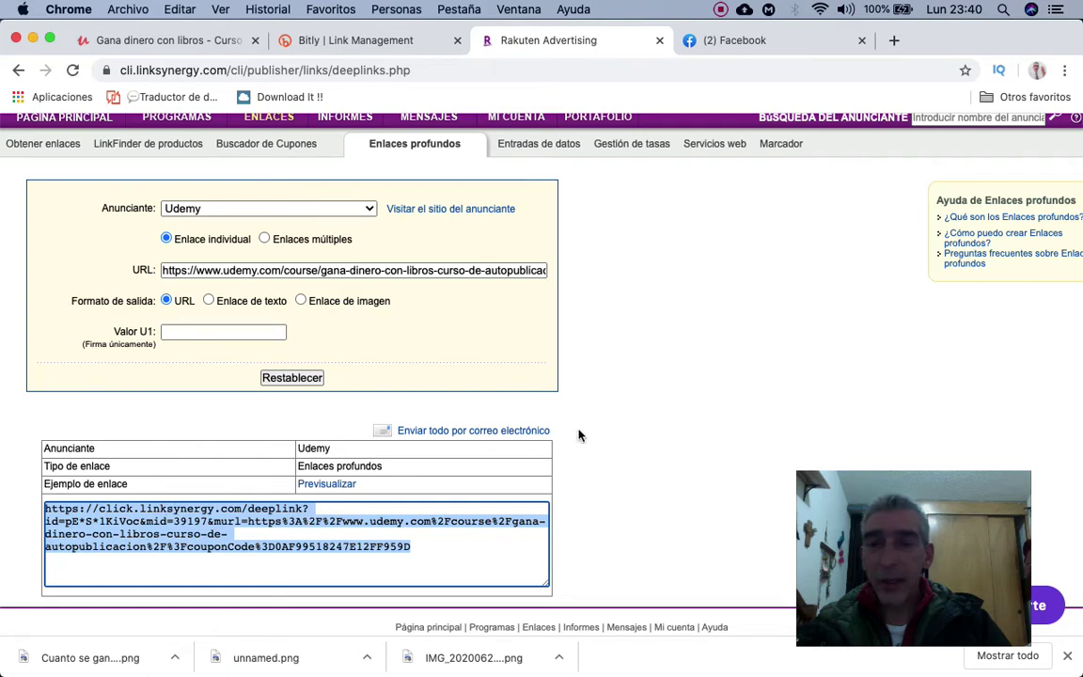
click(635, 413)
Switch to Bitly, close the open link editor and create a bit.ly short link from the copied deep link
click(362, 40)
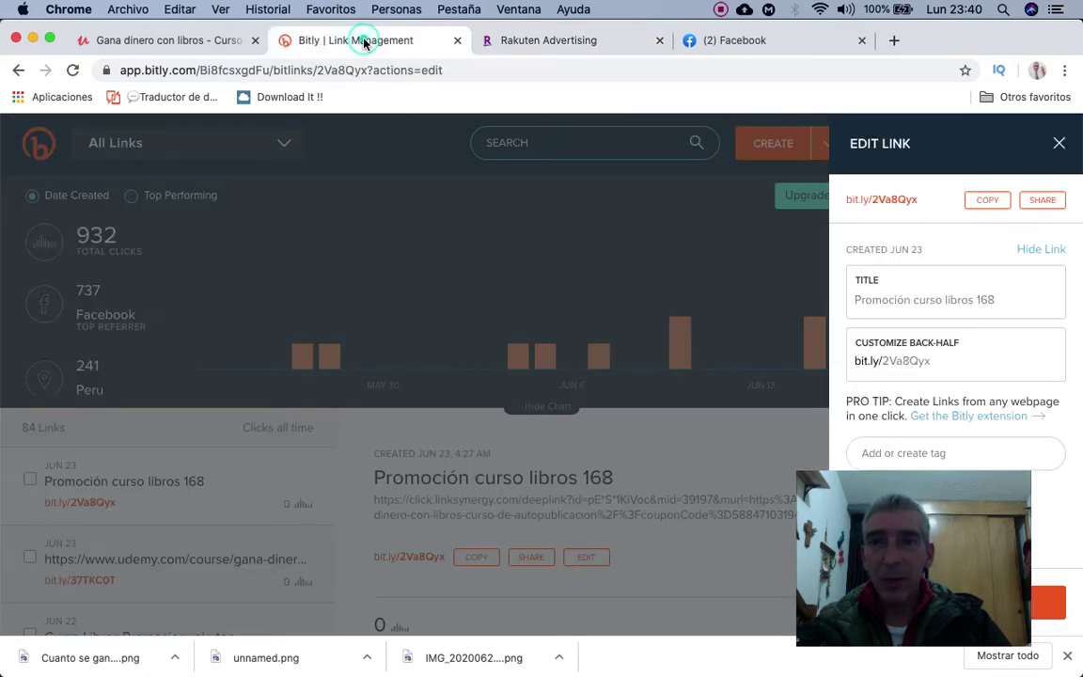
click(1059, 145)
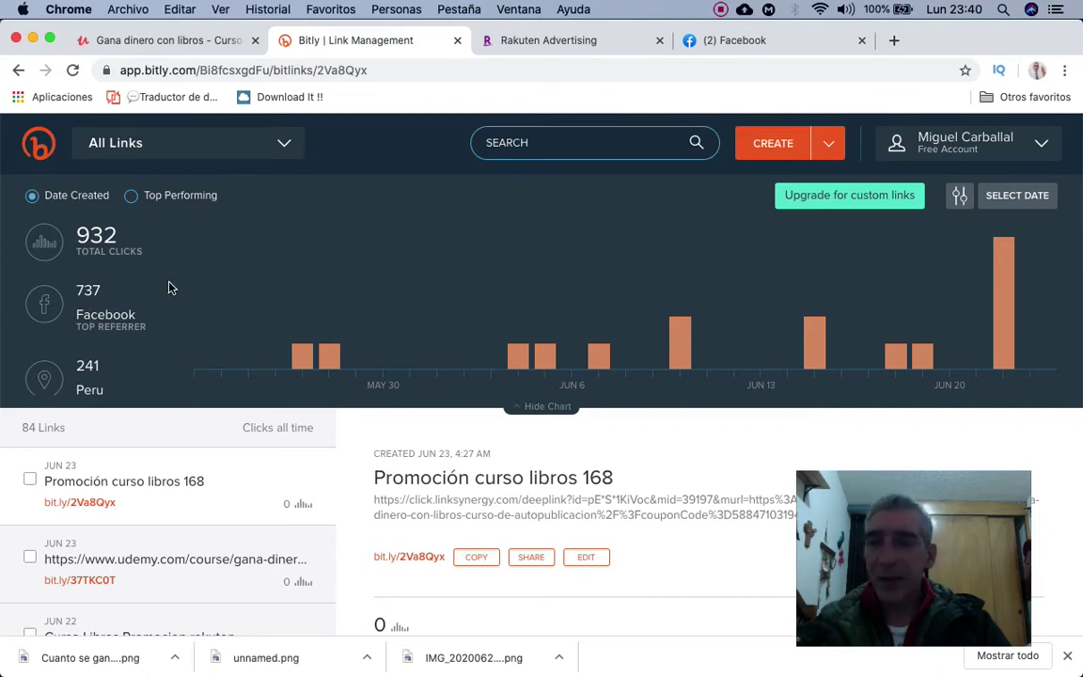
click(777, 146)
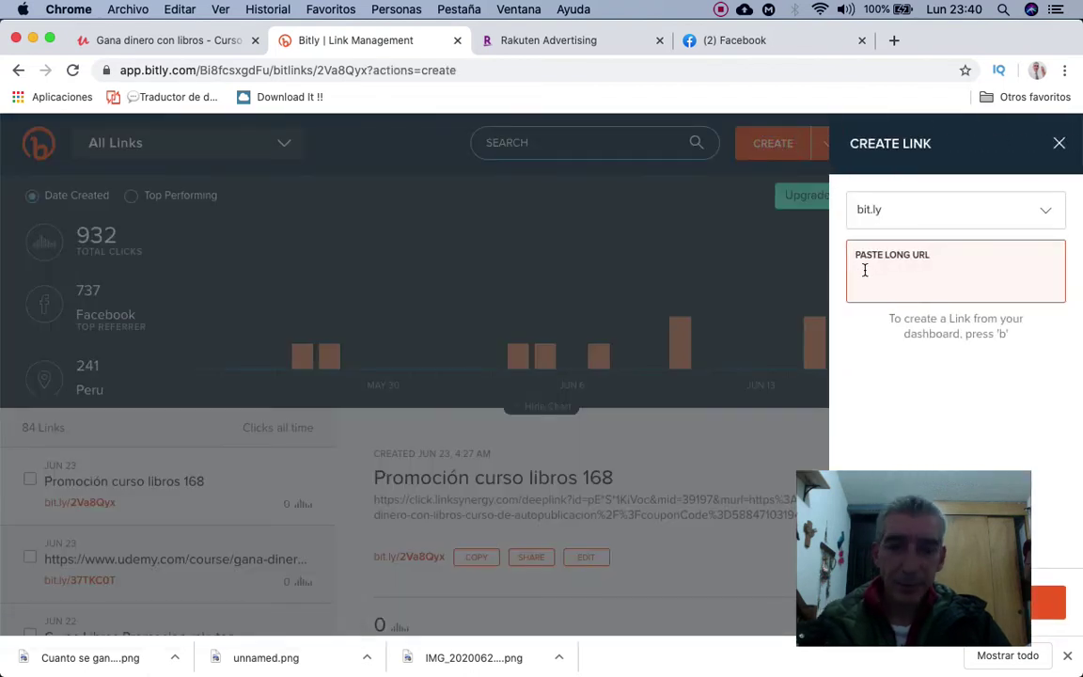
key(super+v)
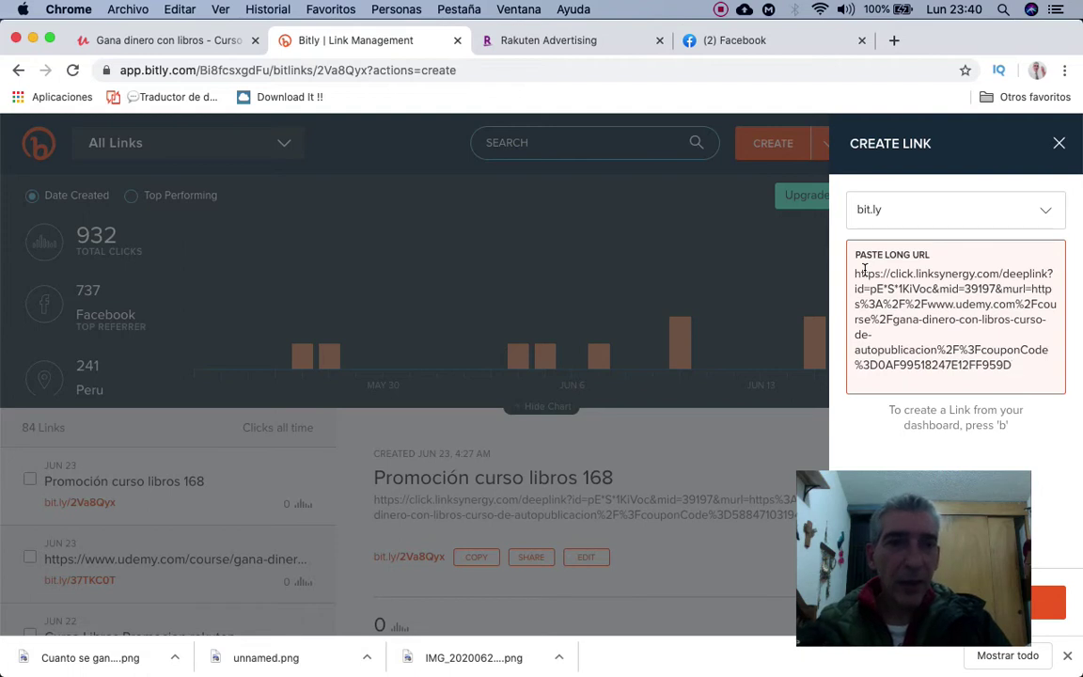
Title the new short link "Cupon de regalo libros" and copy its short address
click(864, 293)
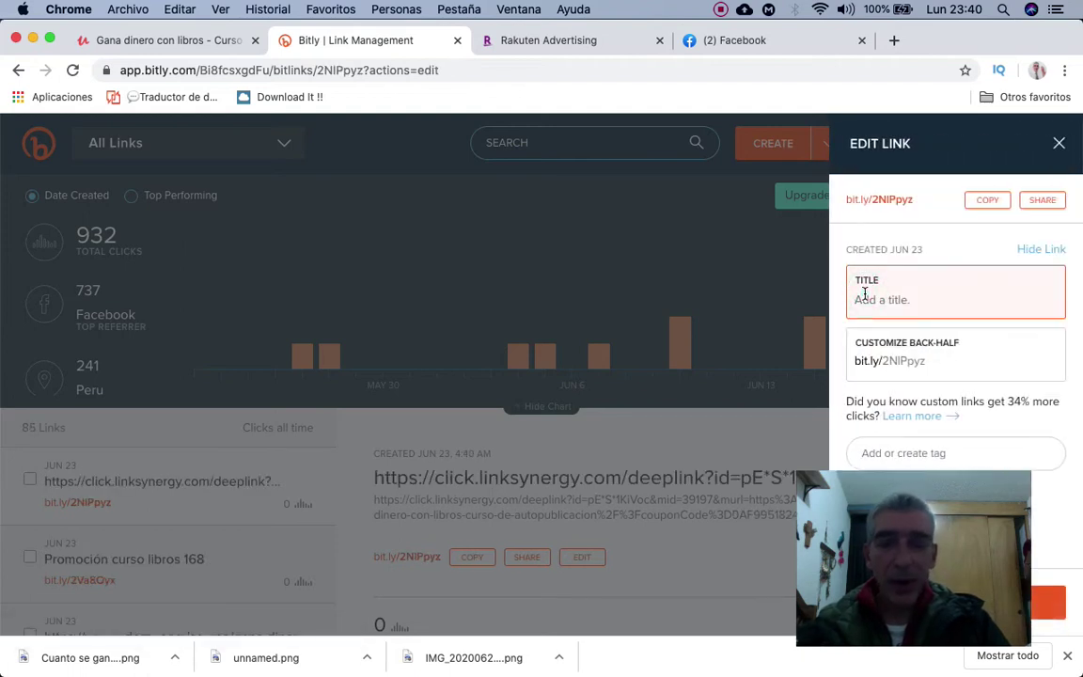
text(Capo)
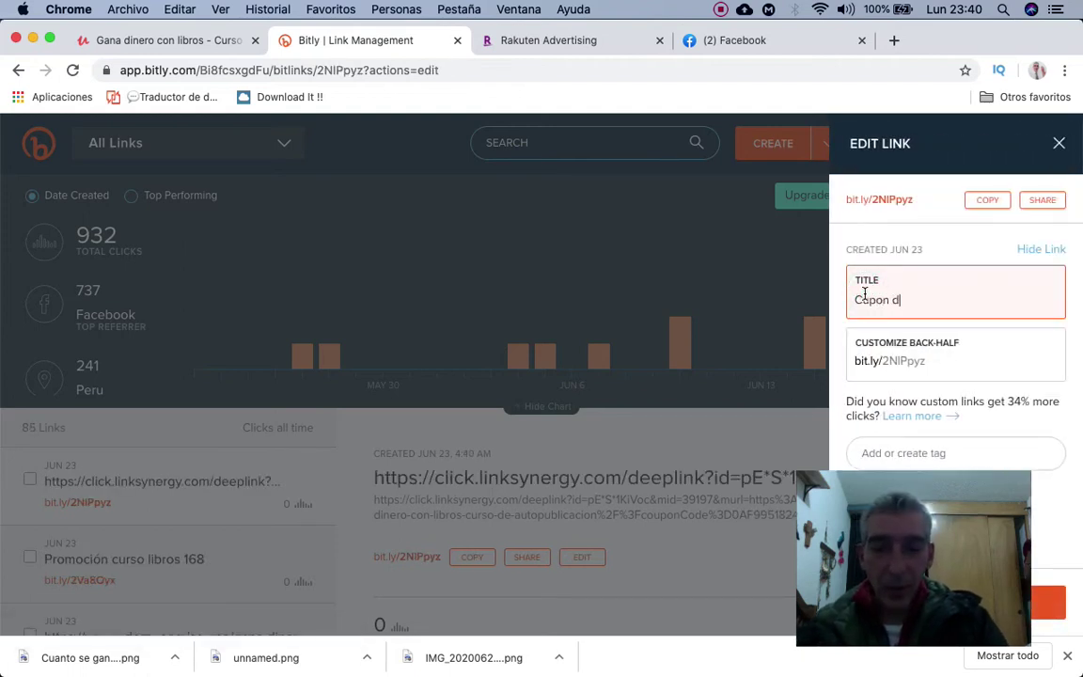
text(n de regalo libros)
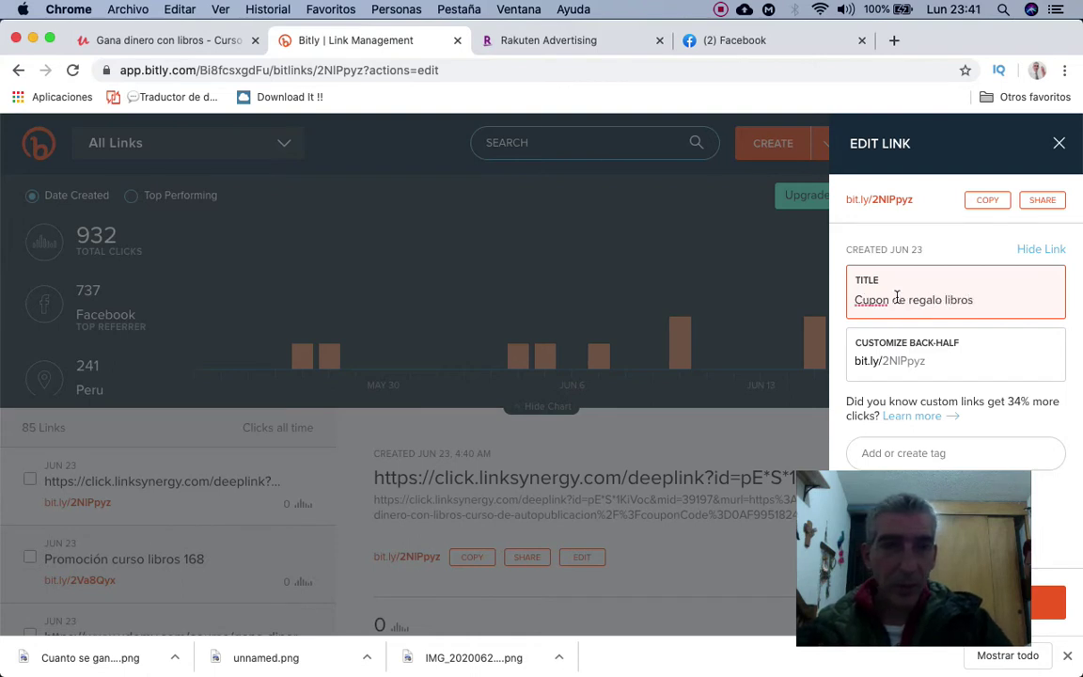
click(978, 207)
click(990, 205)
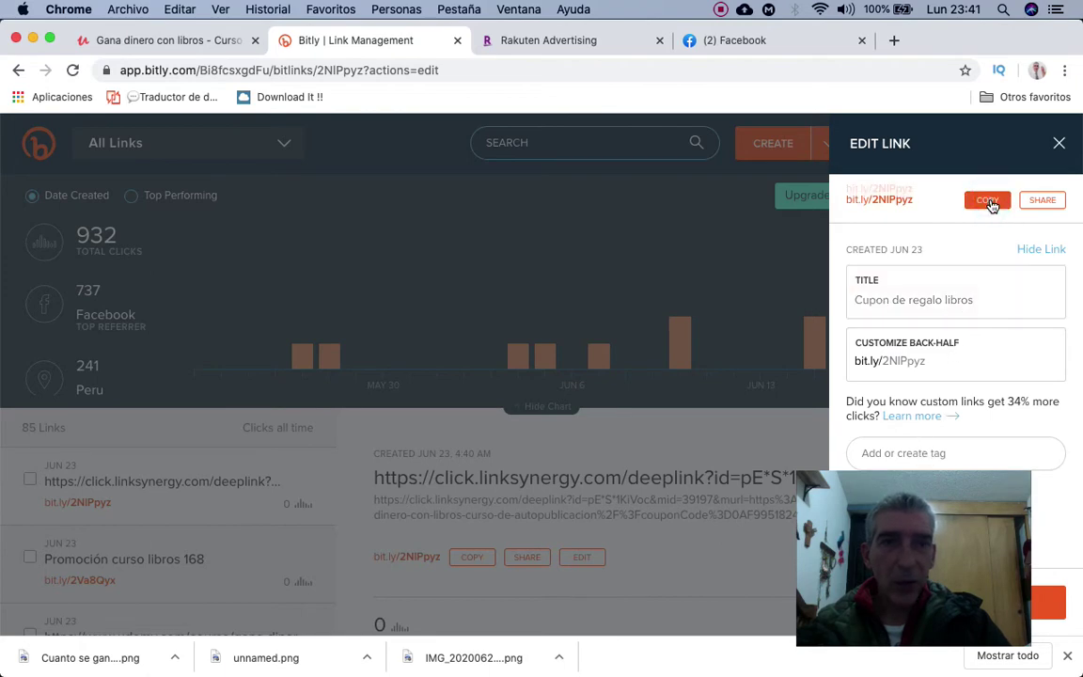
Switch to Facebook and search for "cursos online gratuitos"
click(736, 40)
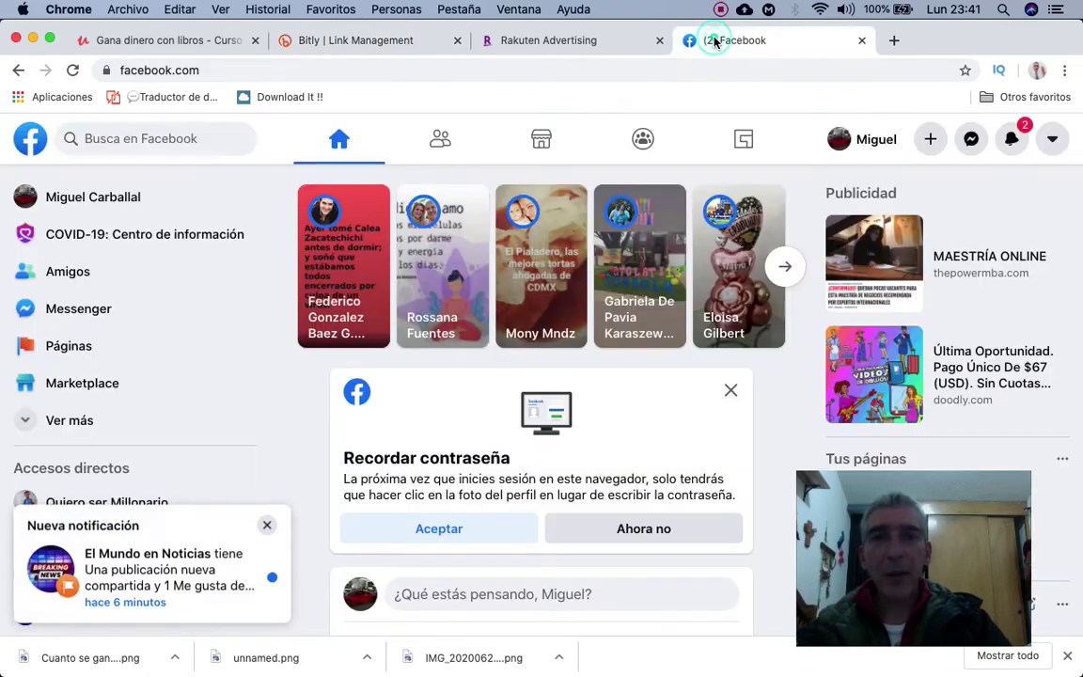
click(165, 132)
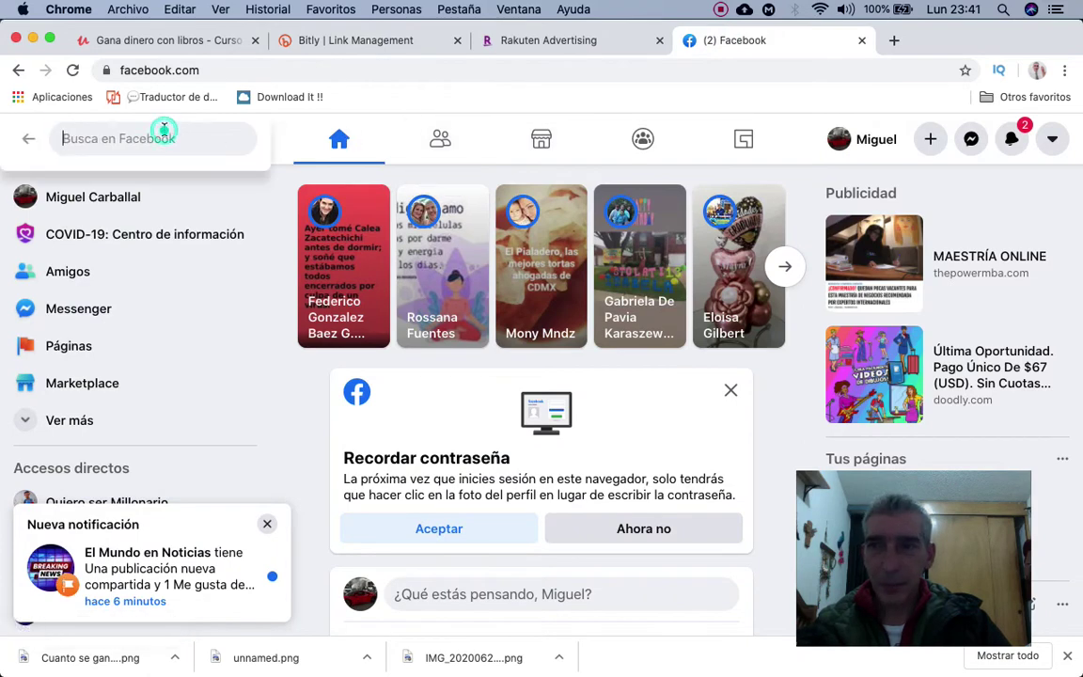
text(cursos )
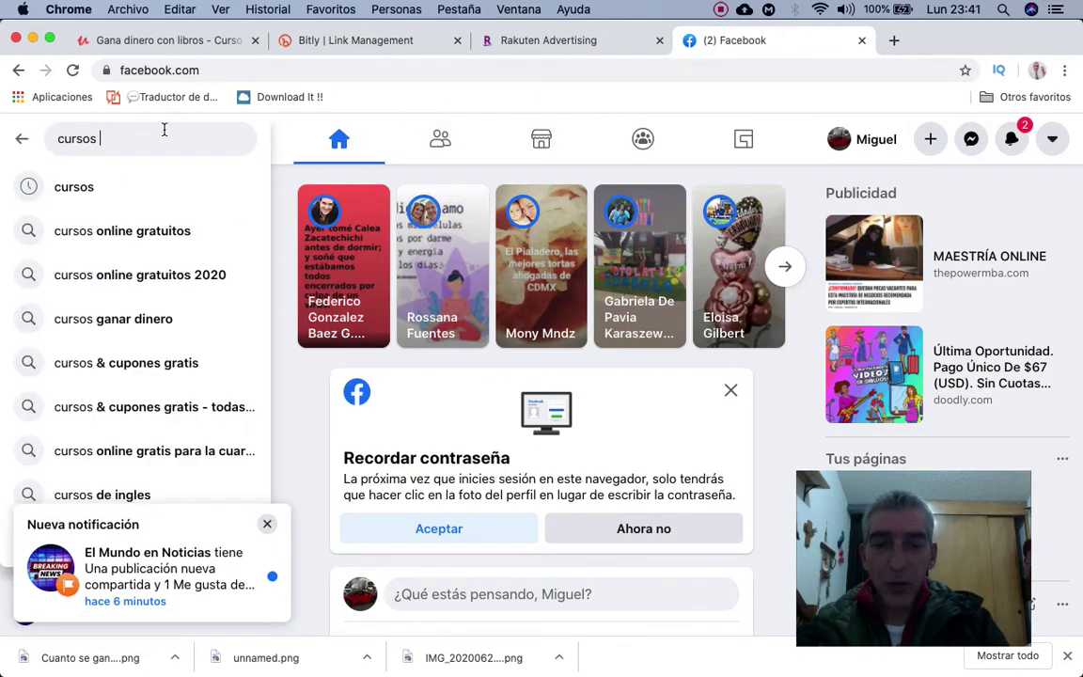
text(gratuitos)
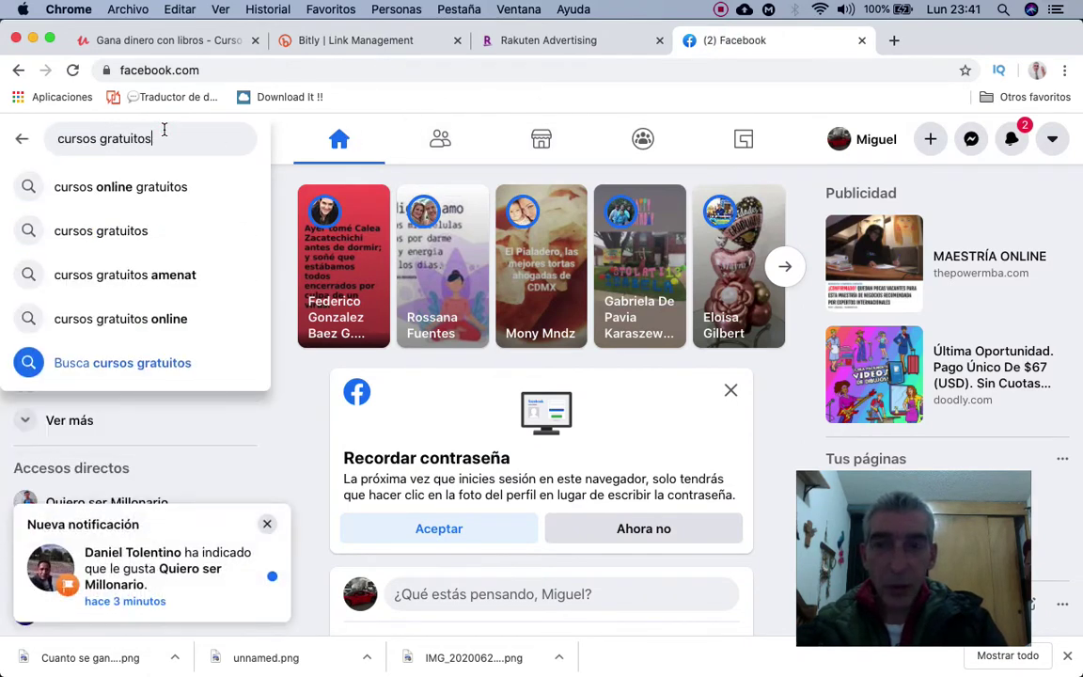
click(74, 194)
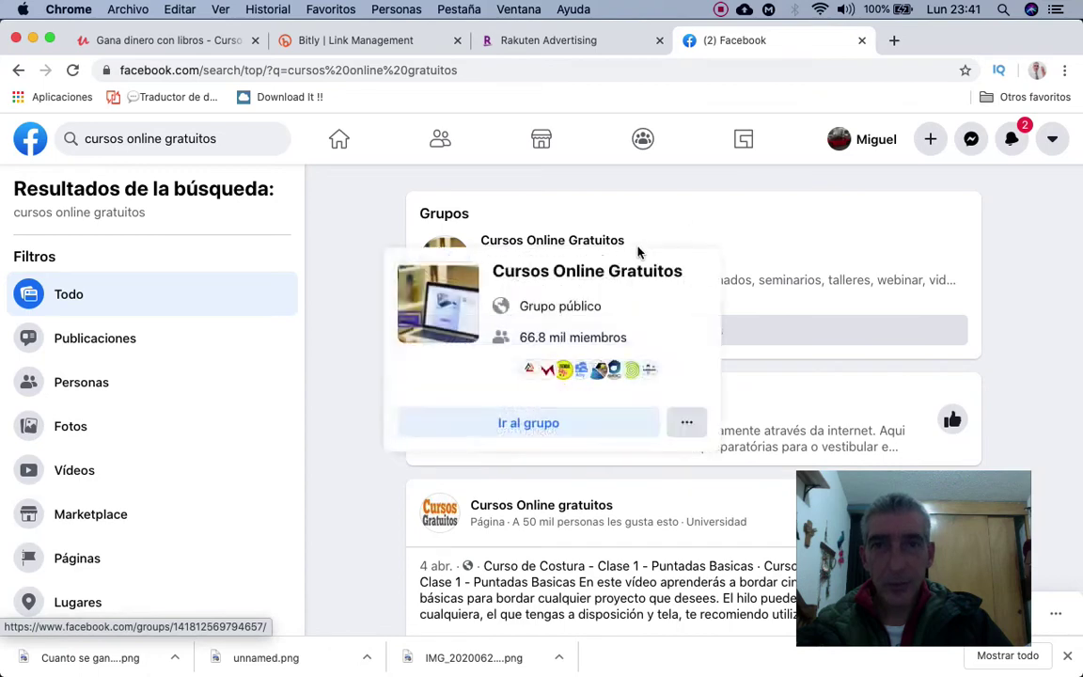
Look through the groups, pages, events and posts in the search results for places to share the coupon
scroll(637, 252, down, 1)
scroll(638, 252, up, 1)
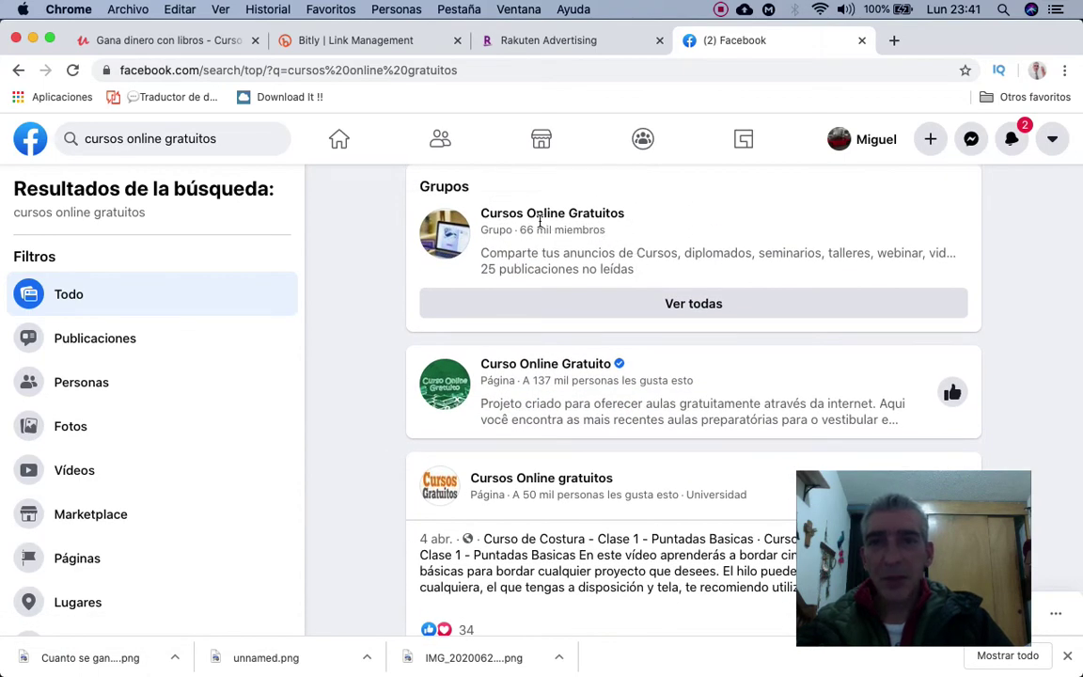
scroll(442, 317, down, 1)
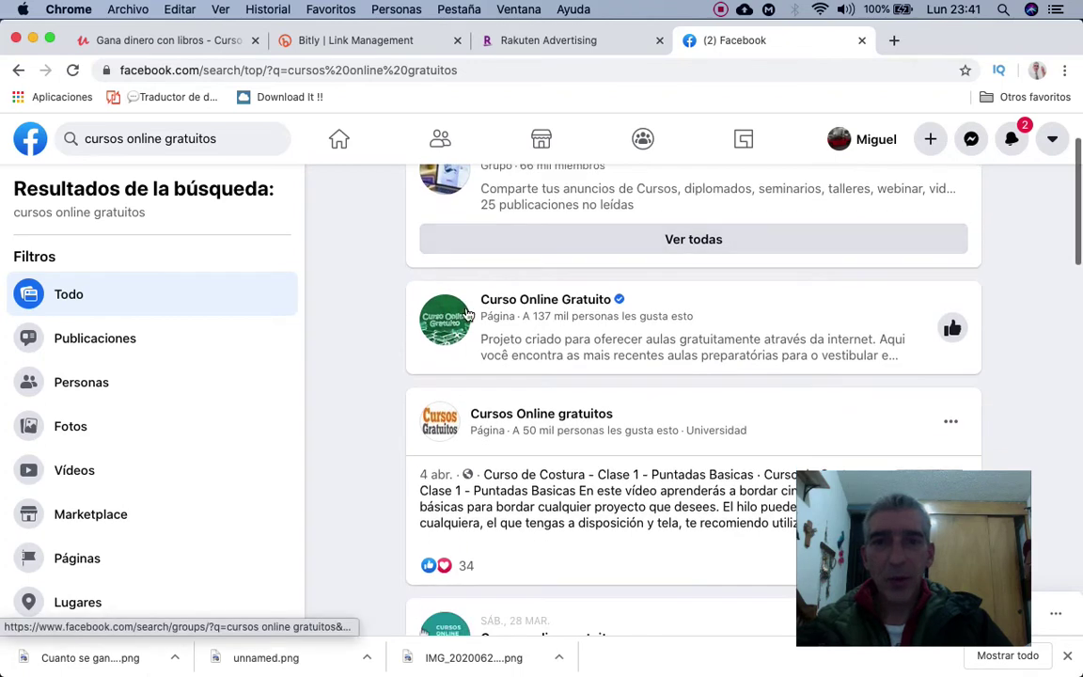
scroll(551, 330, down, 1)
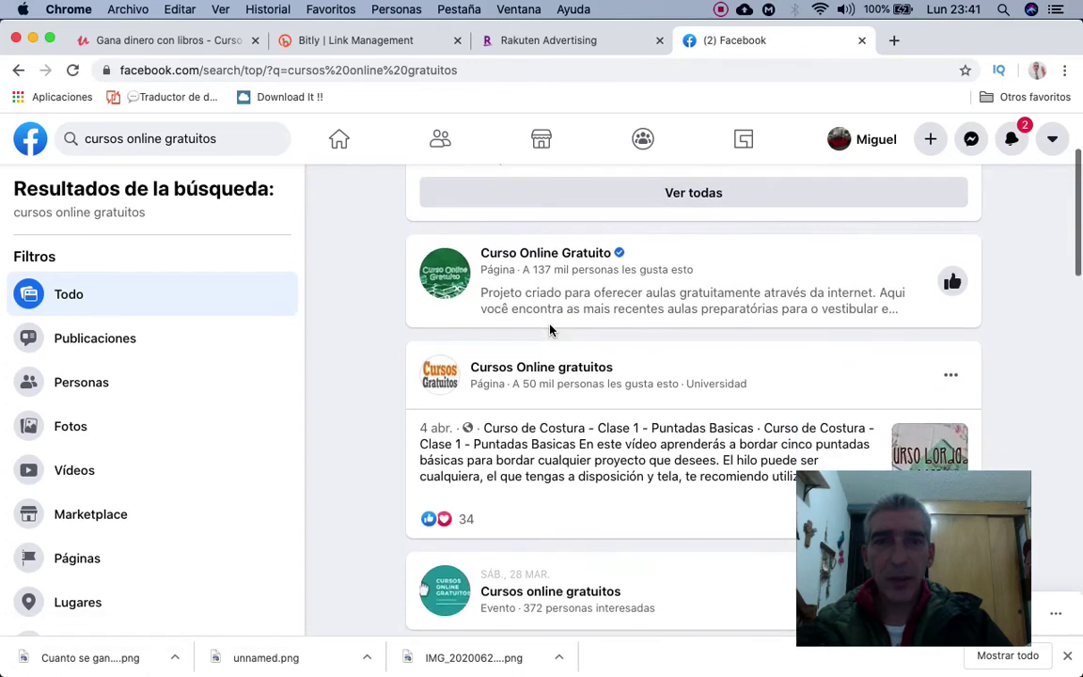
scroll(551, 329, down, 3)
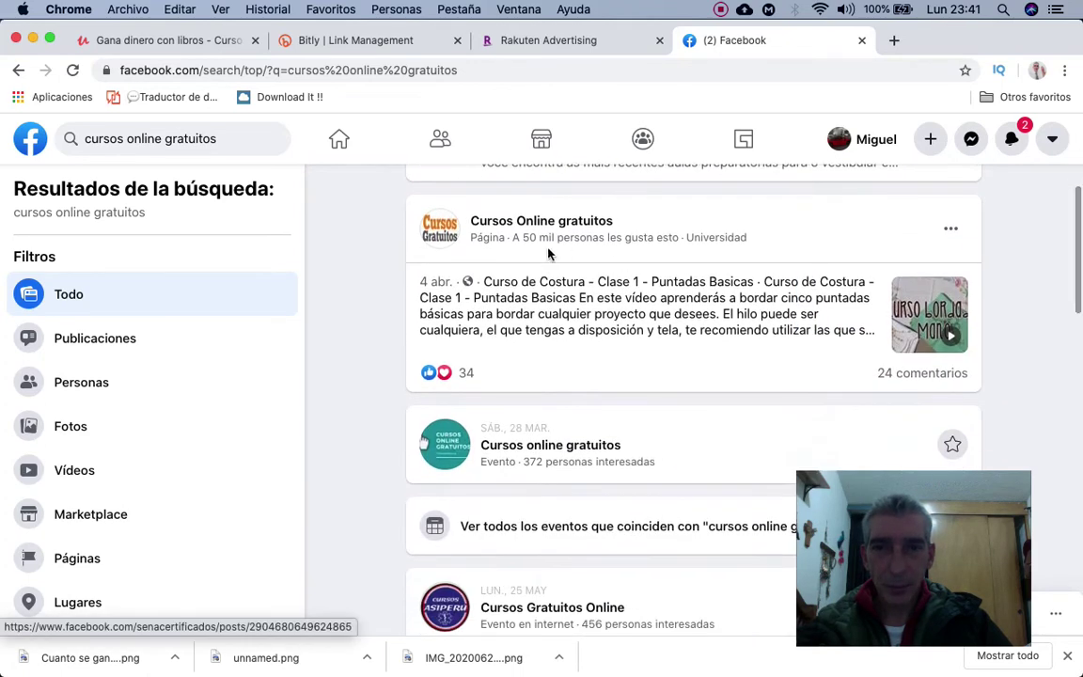
scroll(562, 246, down, 2)
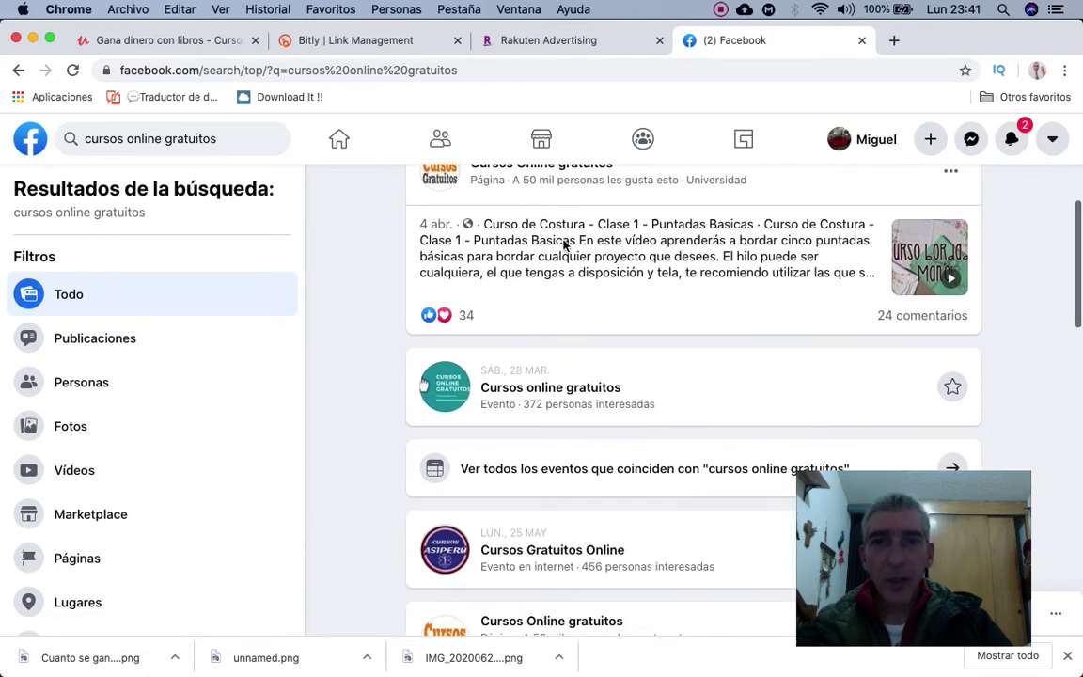
scroll(564, 246, down, 9)
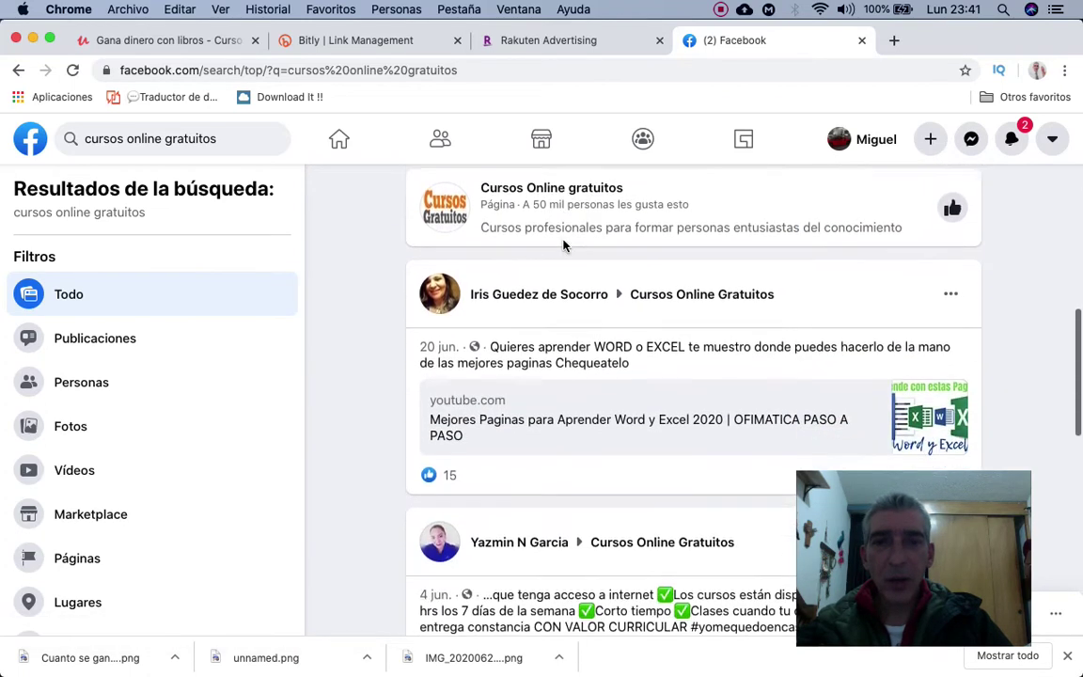
scroll(565, 245, down, 5)
scroll(564, 247, up, 10)
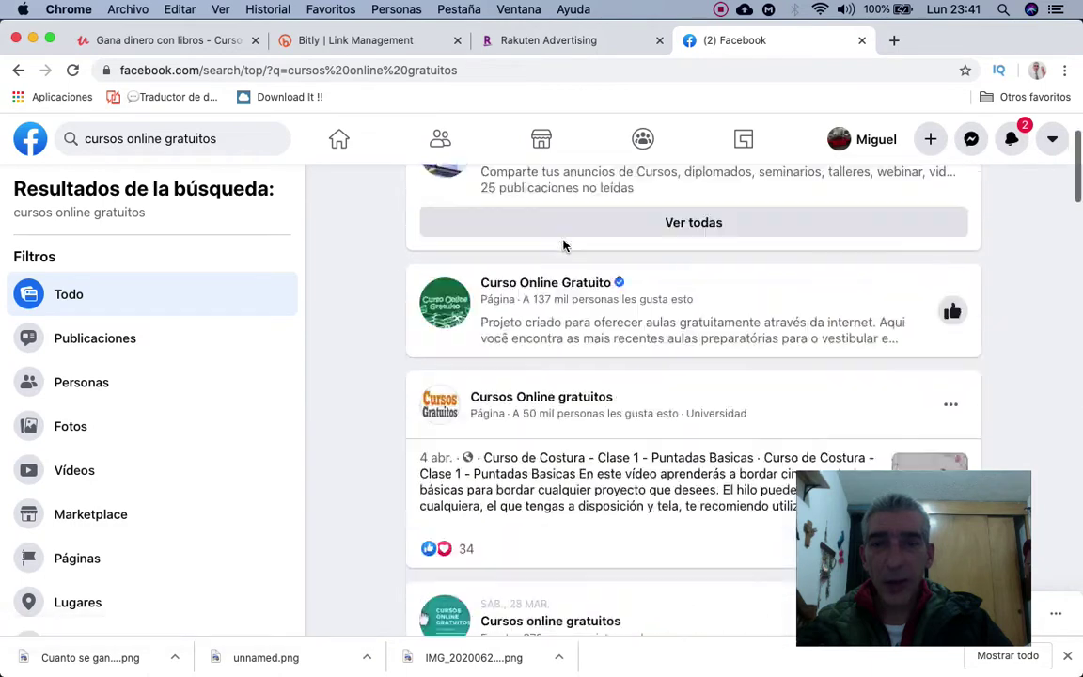
mouse_move(563, 242)
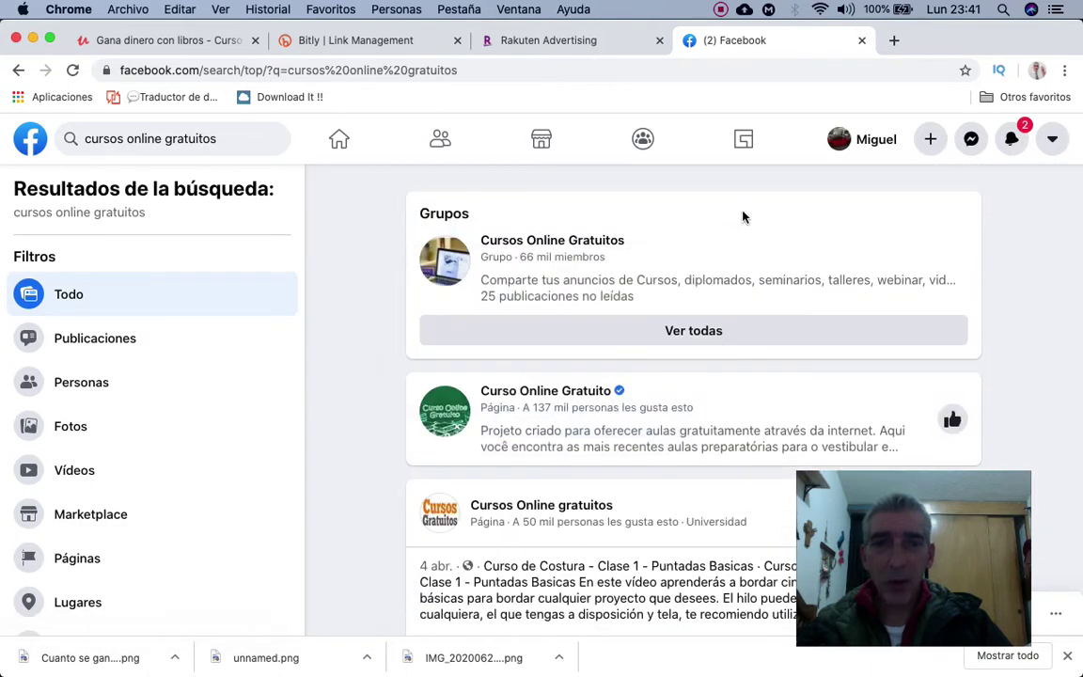
Open the public group Cursos Online Gratuitos and look over its featured posts
click(569, 243)
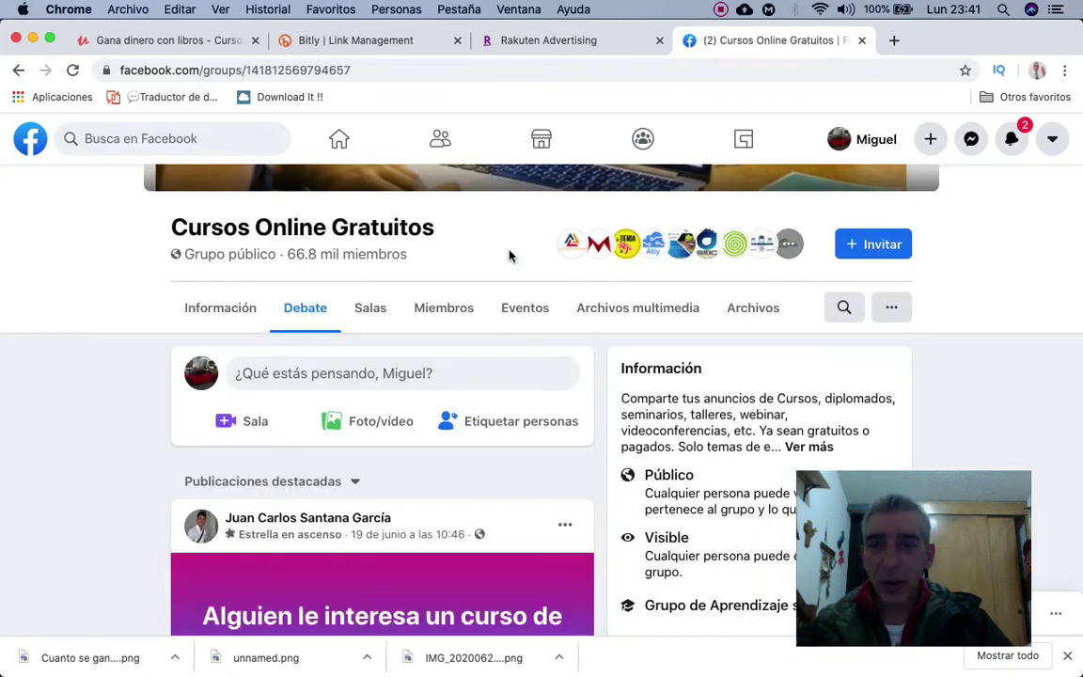
scroll(509, 256, down, 5)
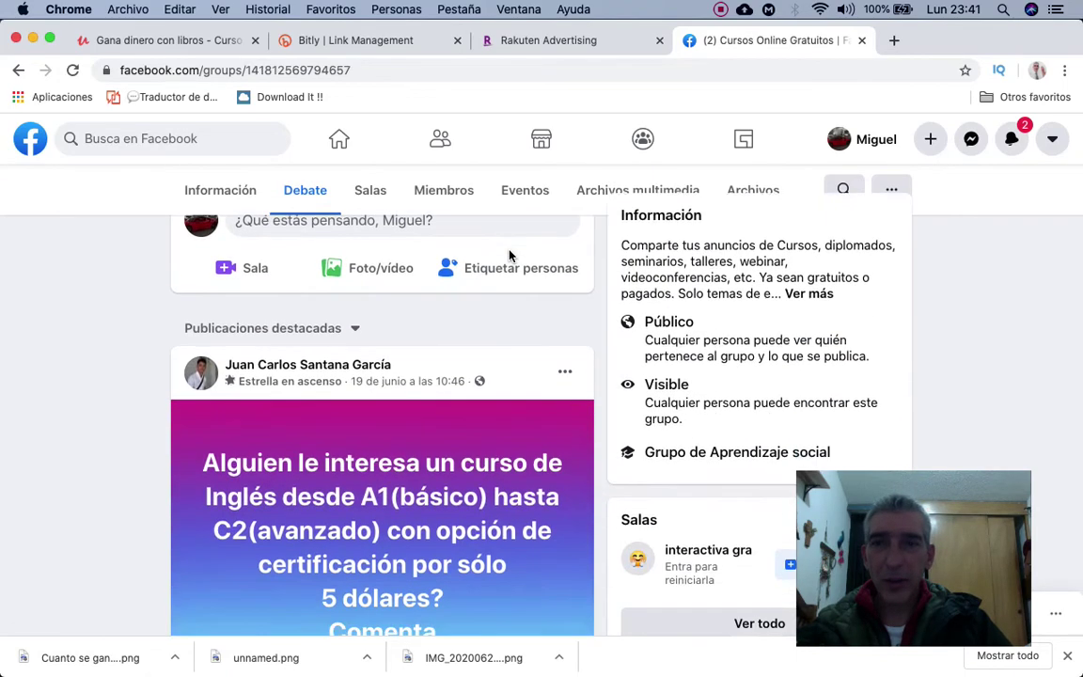
scroll(509, 252, down, 5)
scroll(509, 253, up, 8)
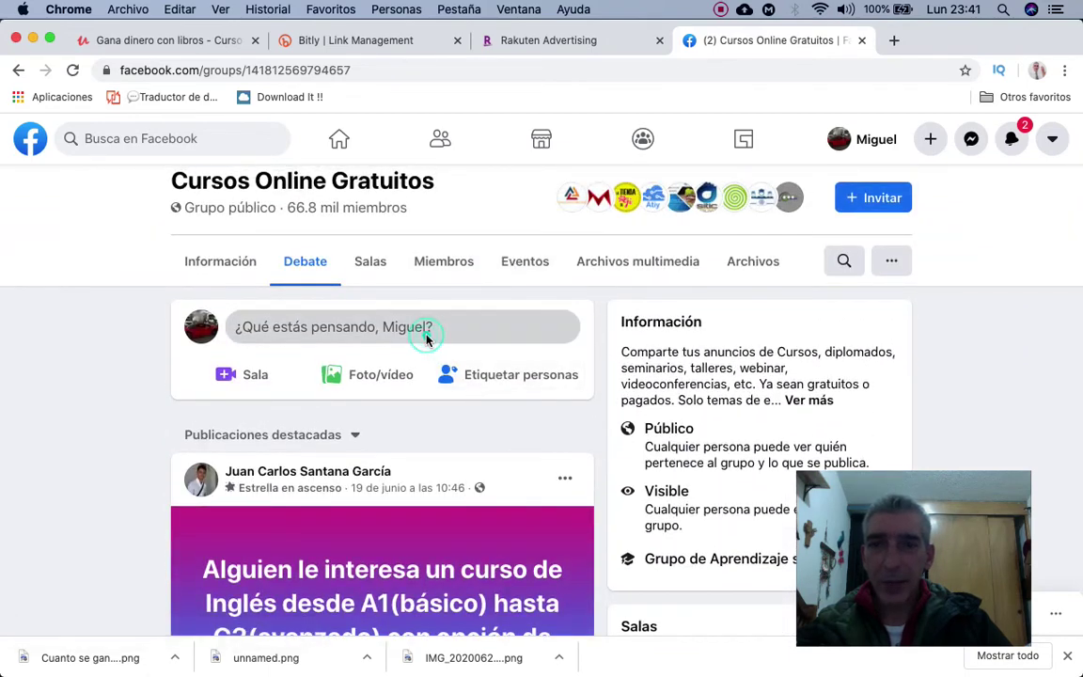
Start a new post in the Cursos Online Gratuitos group with the word "Quieres"
click(426, 335)
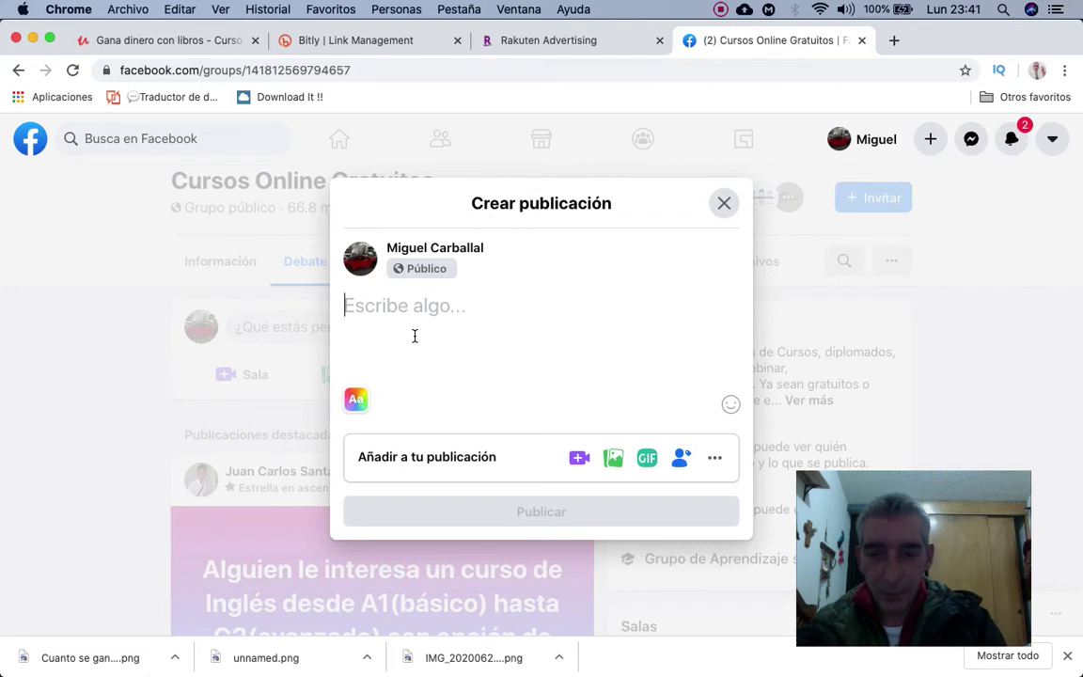
text(Quieres )
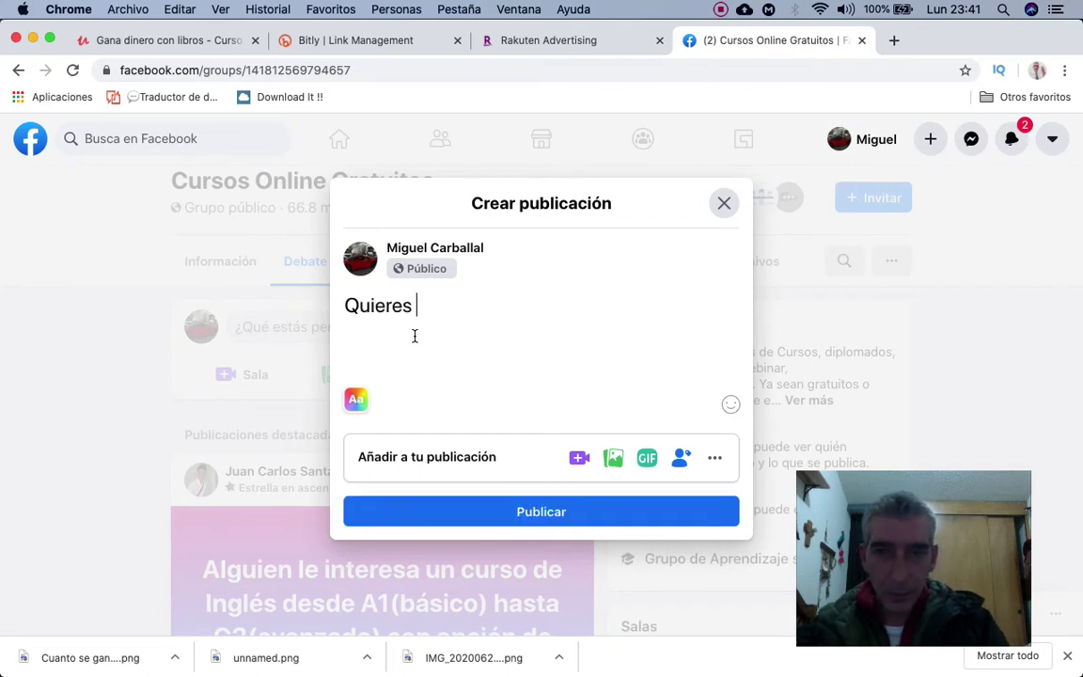
text(gana)
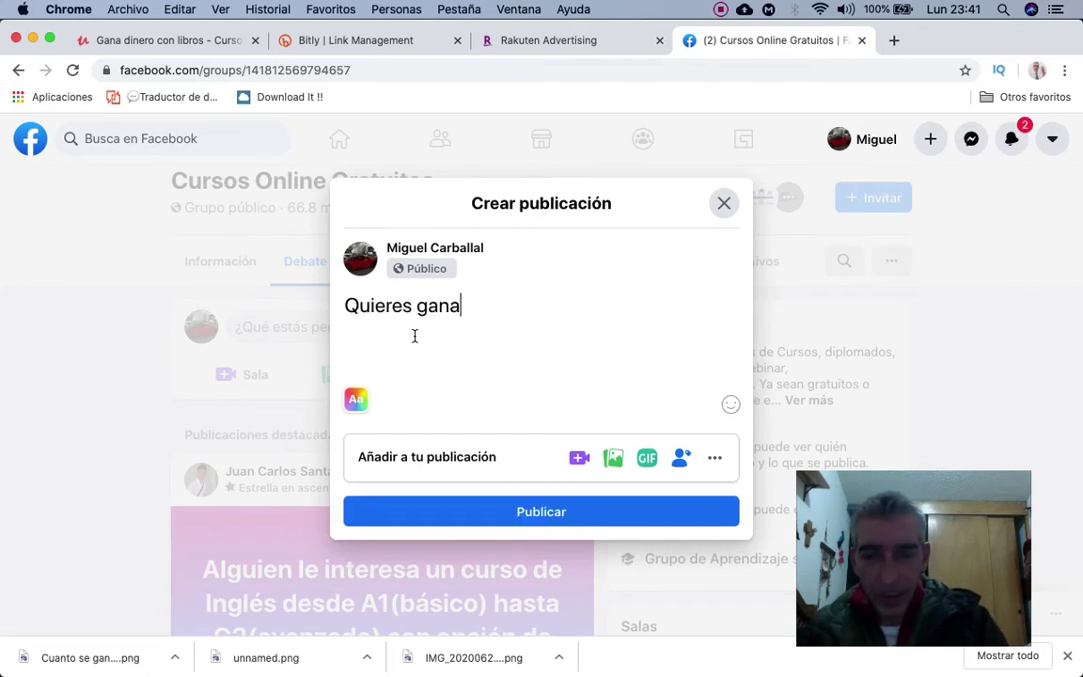
text(r dinero en )
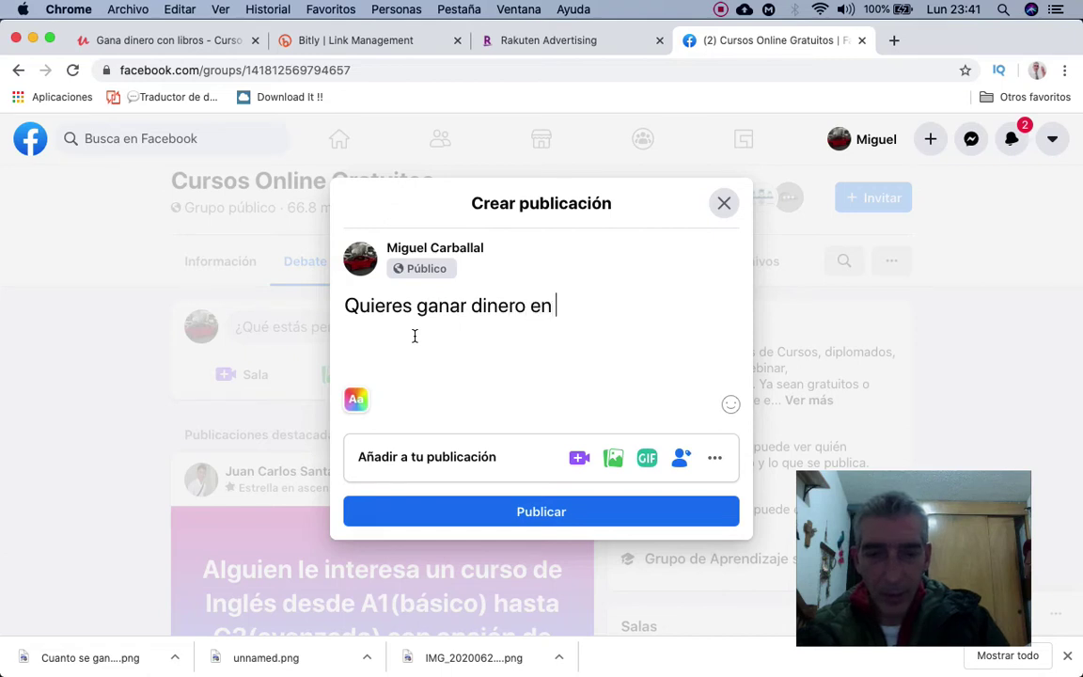
text(linea vendie)
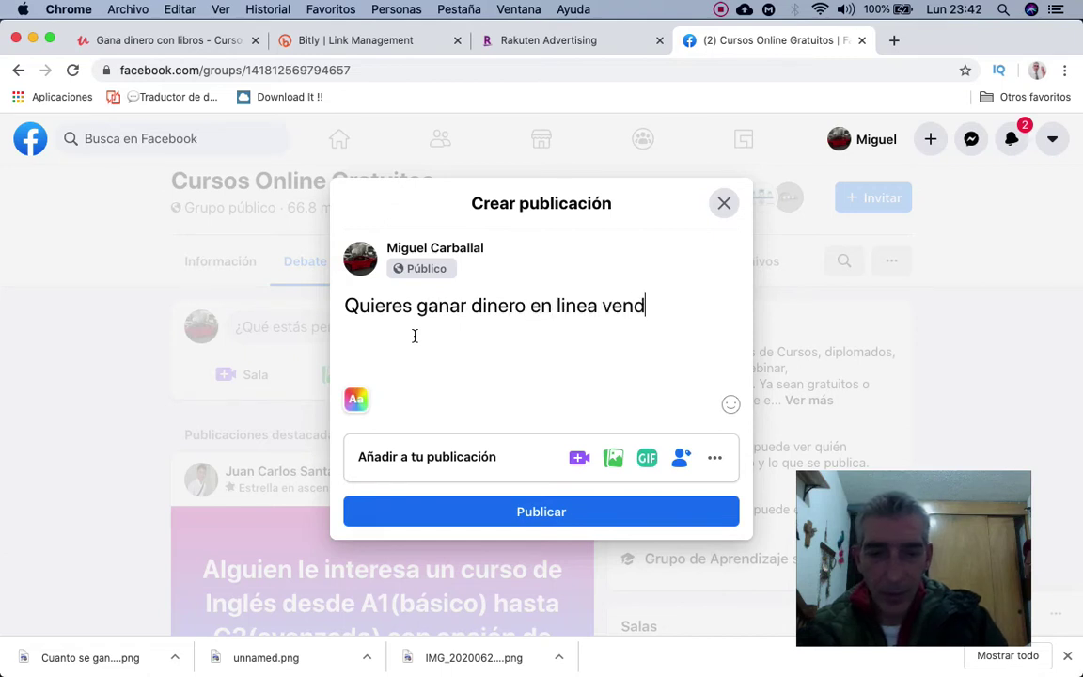
key(BackSpace)
key(BackSpace)
key(BackSpace)
key(BackSpace)
key(BackSpace)
key(BackSpace)
key(BackSpace)
key(BackSpace)
key(BackSpace)
key(BackSpace)
key(BackSpace)
key(BackSpace)
key(BackSpace)
key(BackSpace)
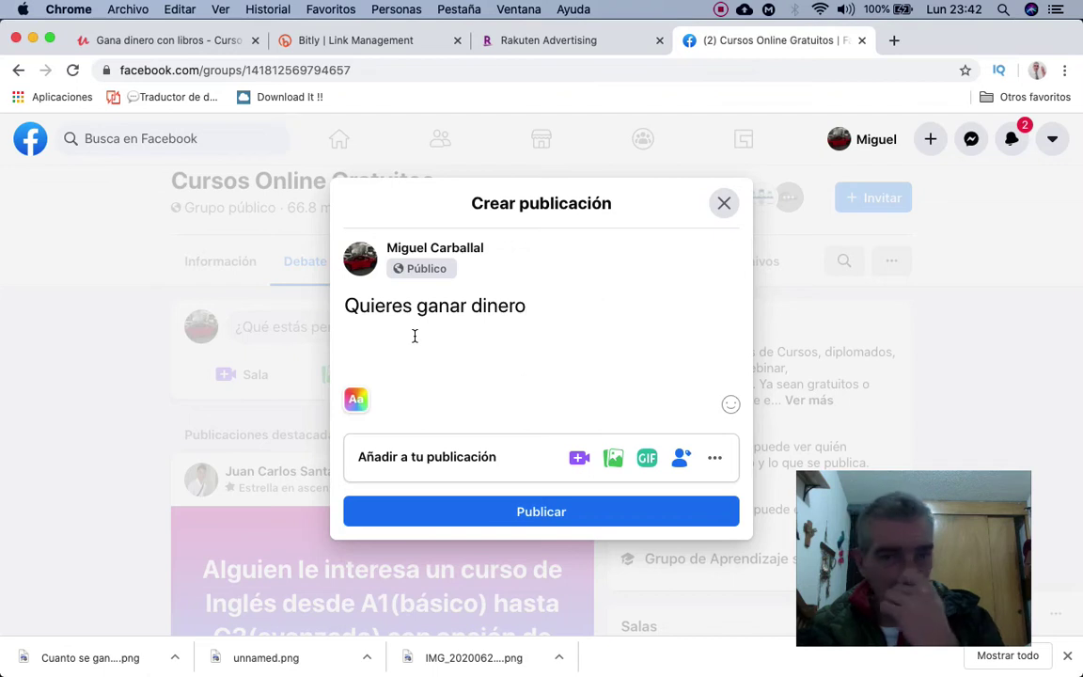
text(en lin)
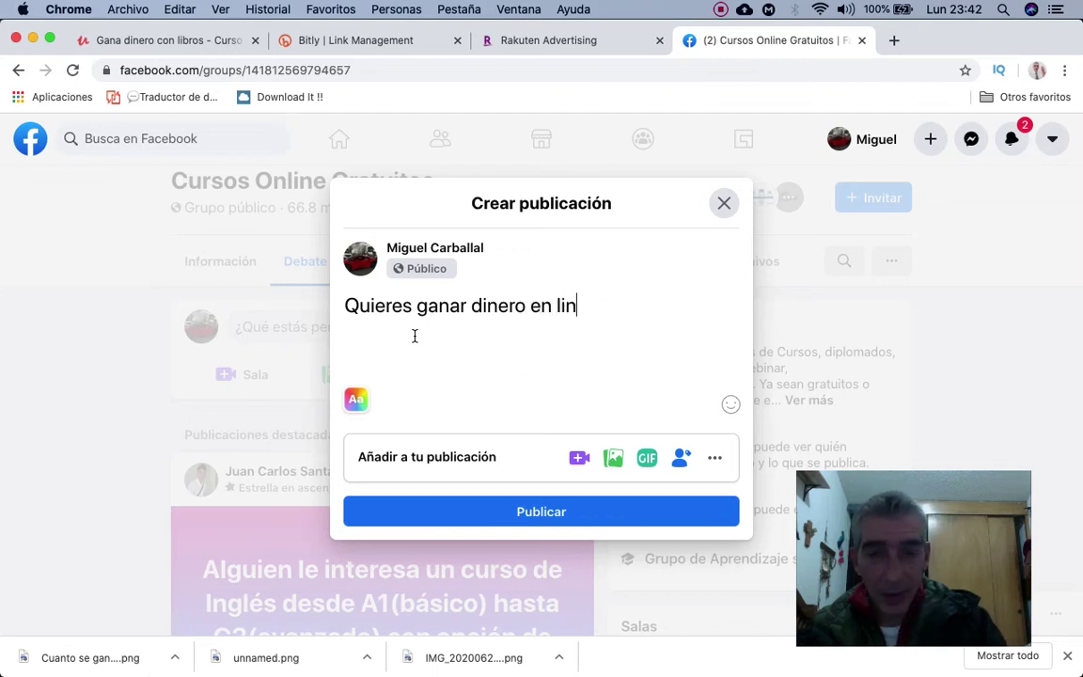
key(BackSpace)
key(BackSpace)
key(BackSpace)
key(BackSpace)
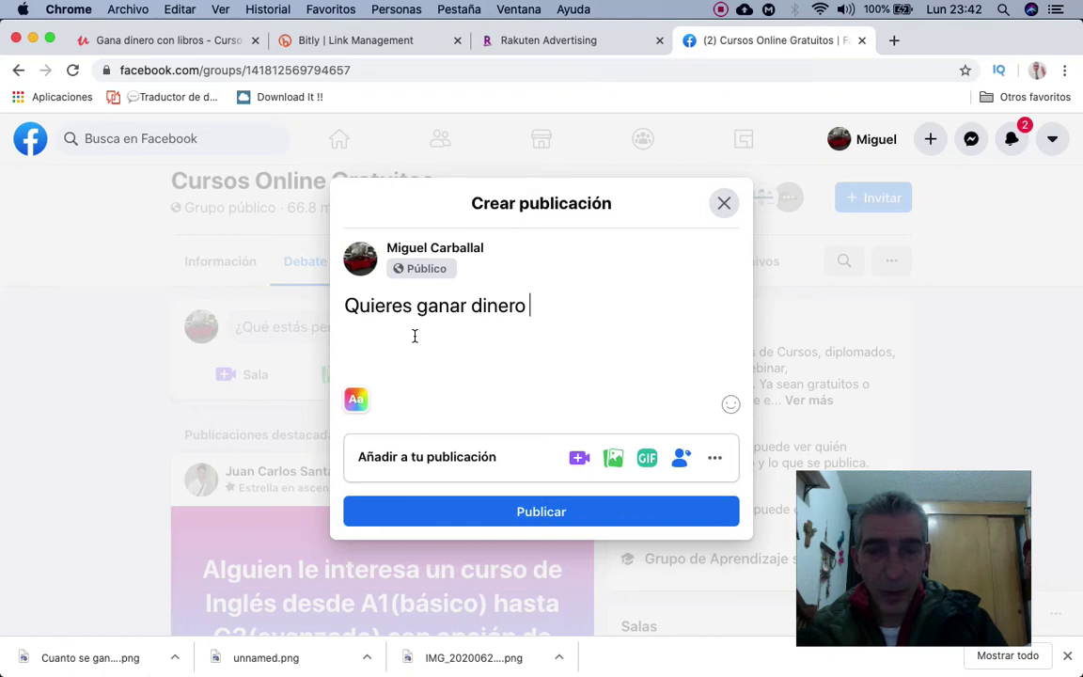
key(BackSpace)
key(BackSpace)
key(BackSpace)
key(BackSpace)
key(BackSpace)
key(BackSpace)
key(BackSpace)
key(BackSpace)
key(BackSpace)
key(BackSpace)
key(BackSpace)
key(BackSpace)
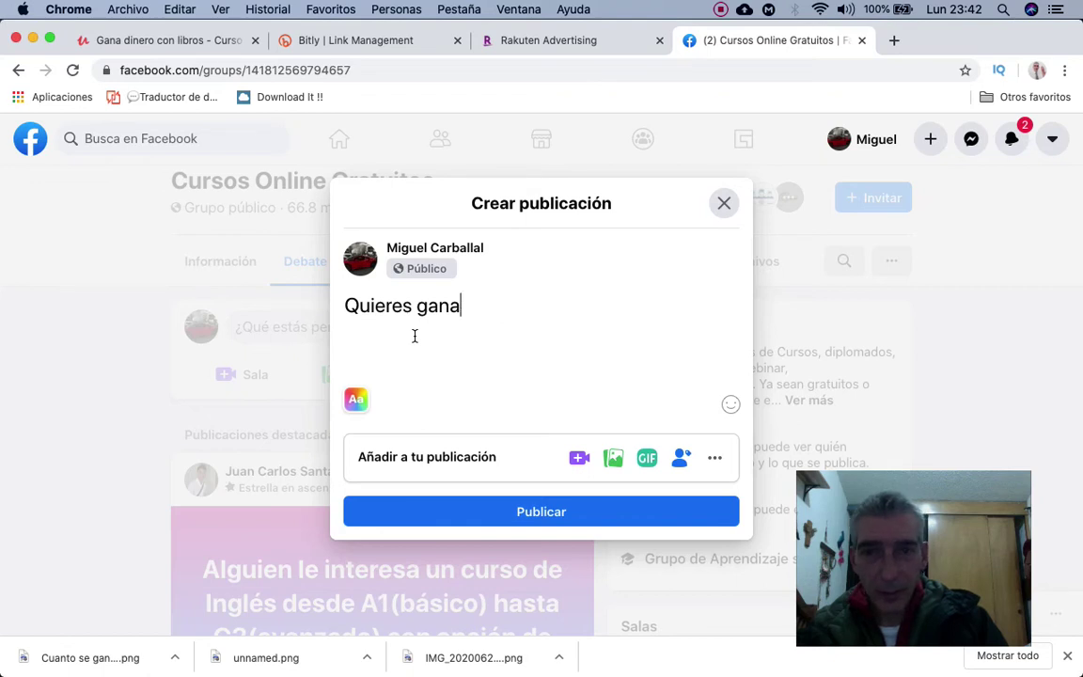
Complete the post's opening line as "Quieres generar un ingreso residual vendiendo libros en Amazon, en este curso gratuito te enseño como."
text(ge)
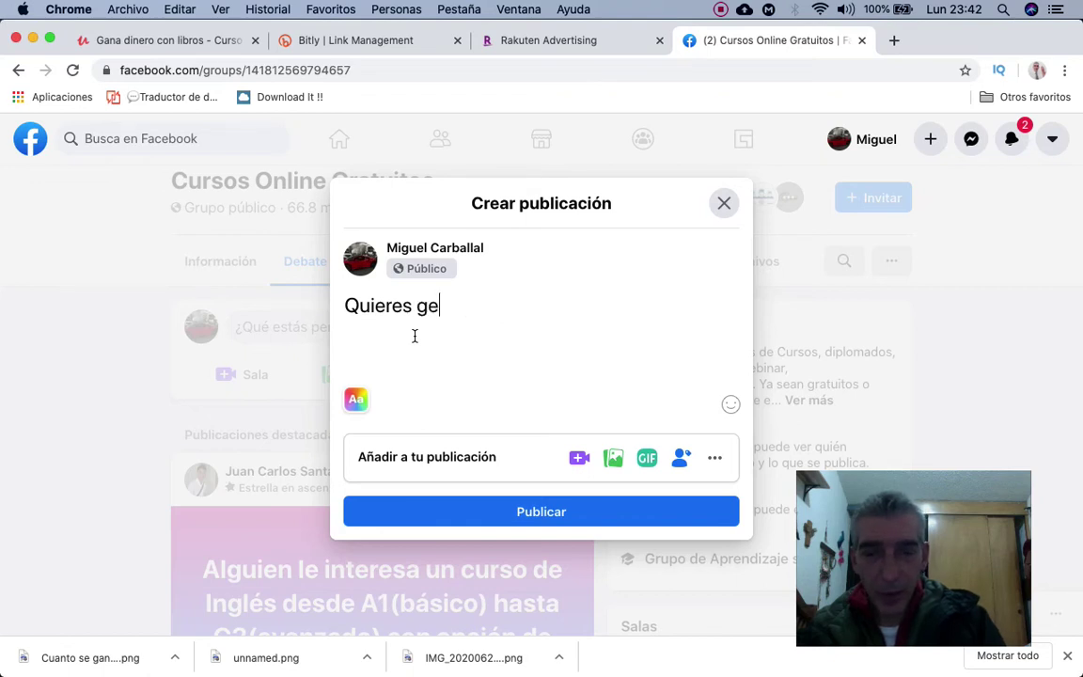
text(nerar u i)
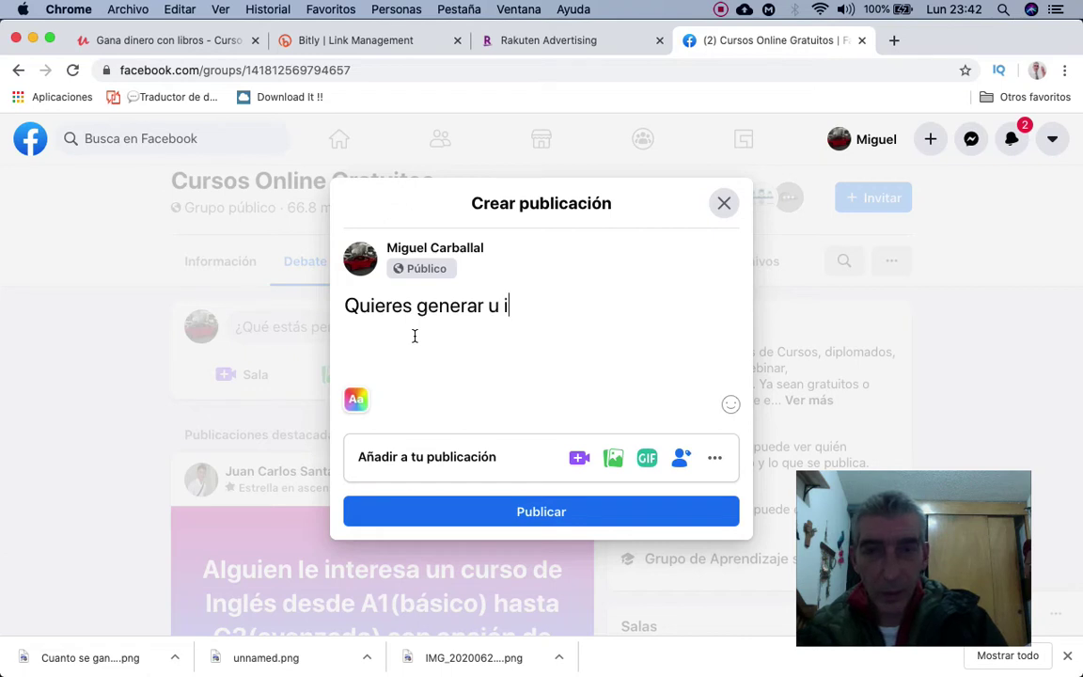
text(ingro)
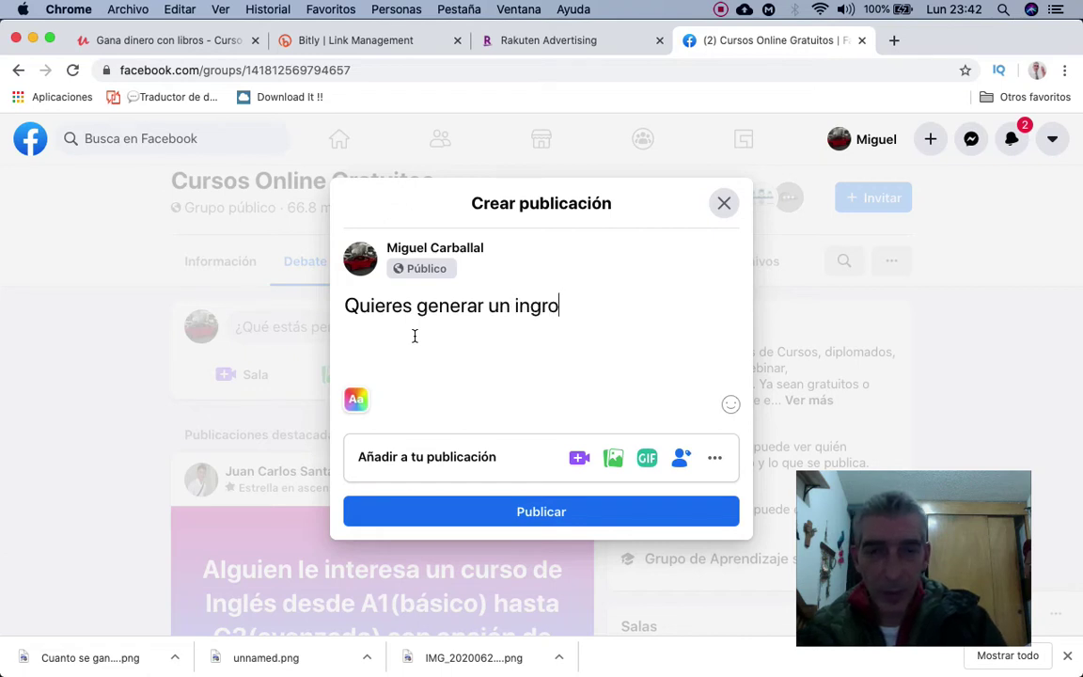
key(BackSpace)
text(s)
key(BackSpace)
text(eso residual vendi)
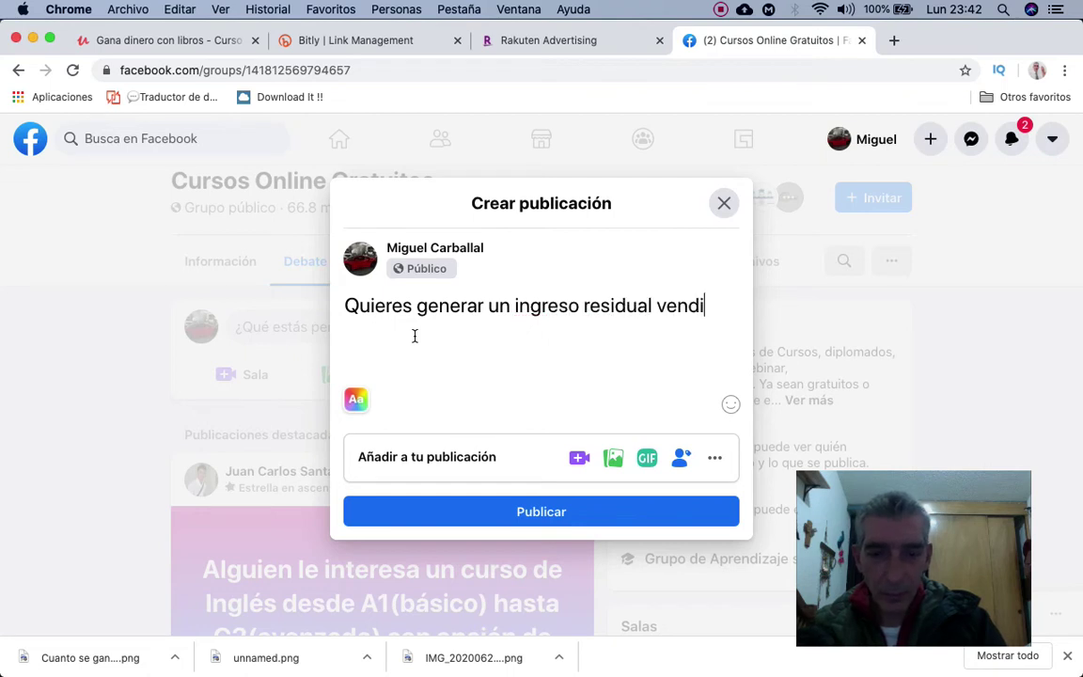
text(endo libros e)
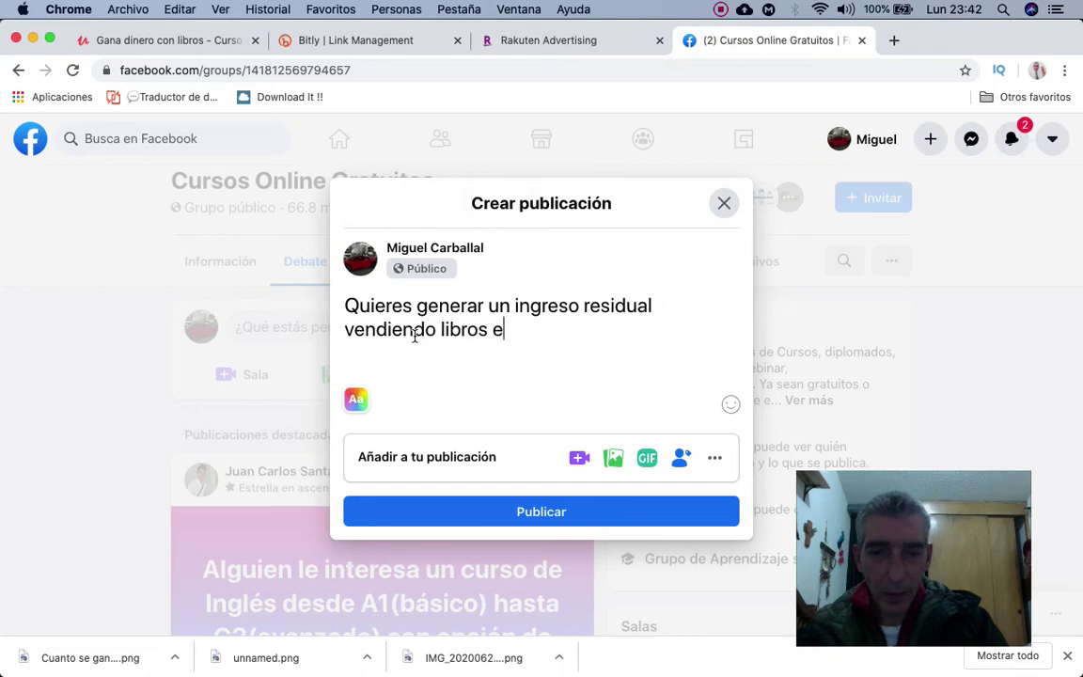
text(n Amazon)
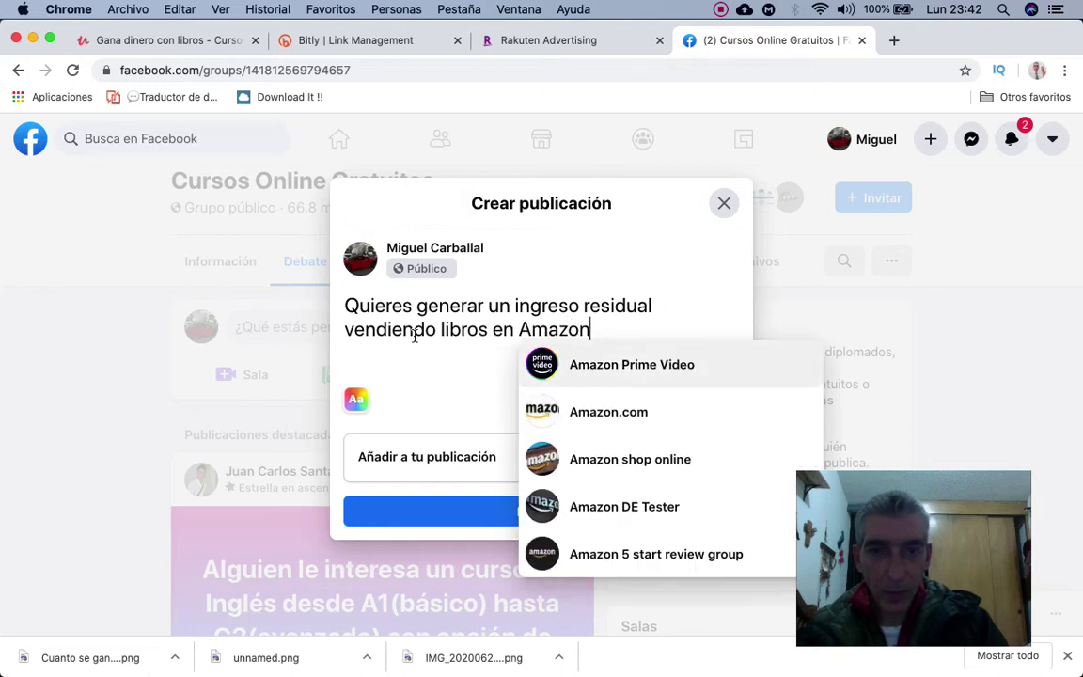
text(, en es)
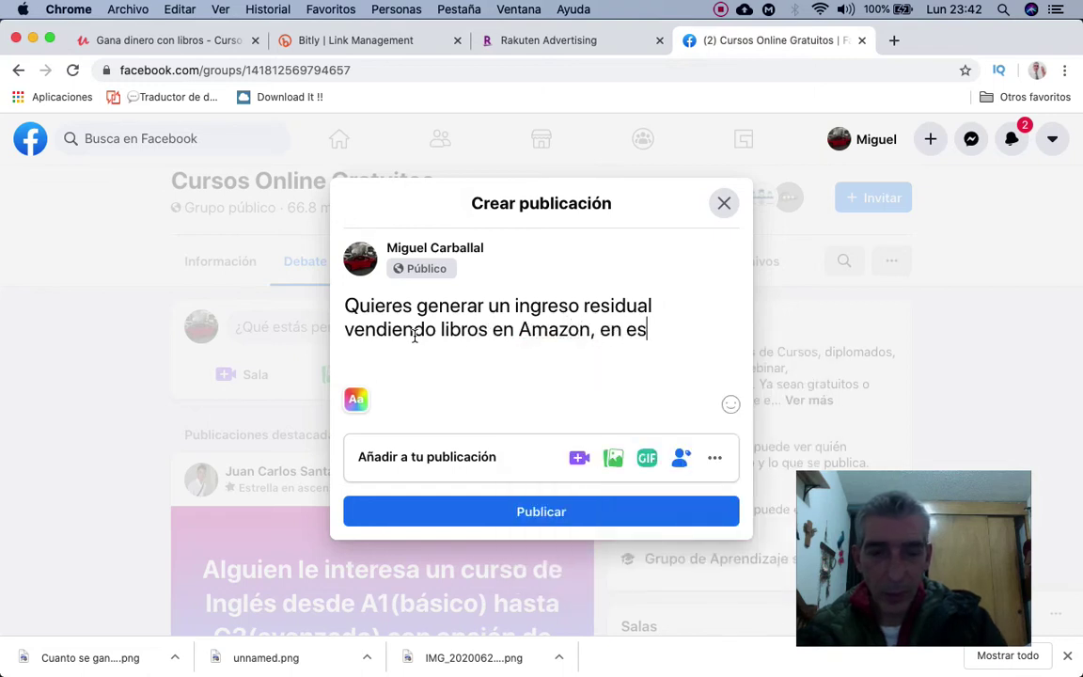
text(te curso grat)
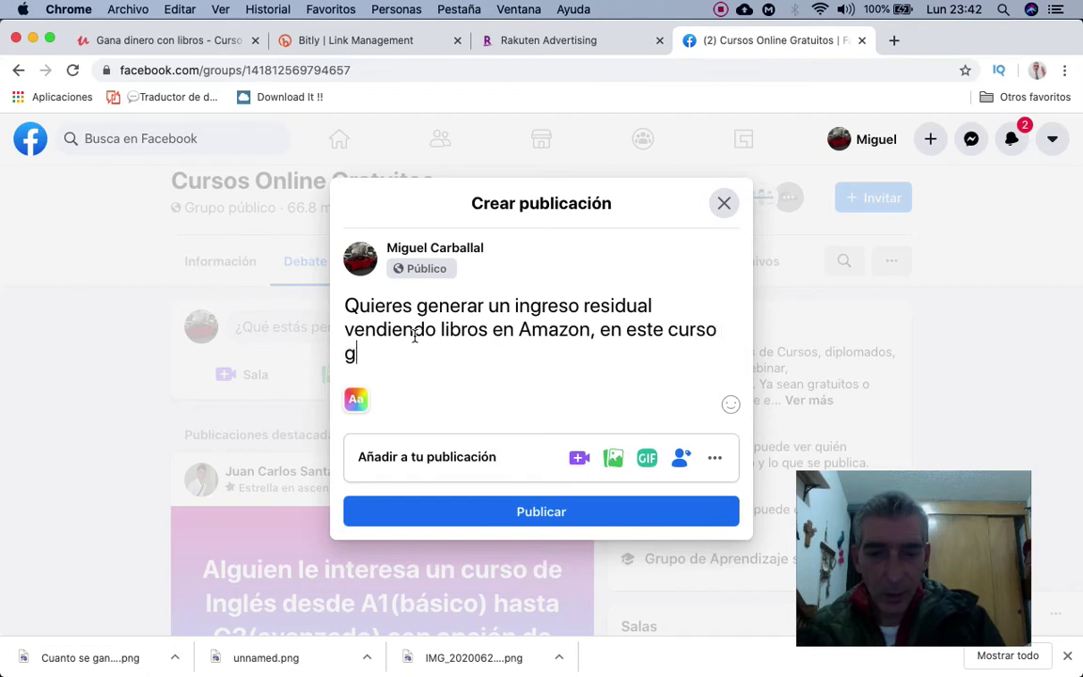
text(uito te enseño)
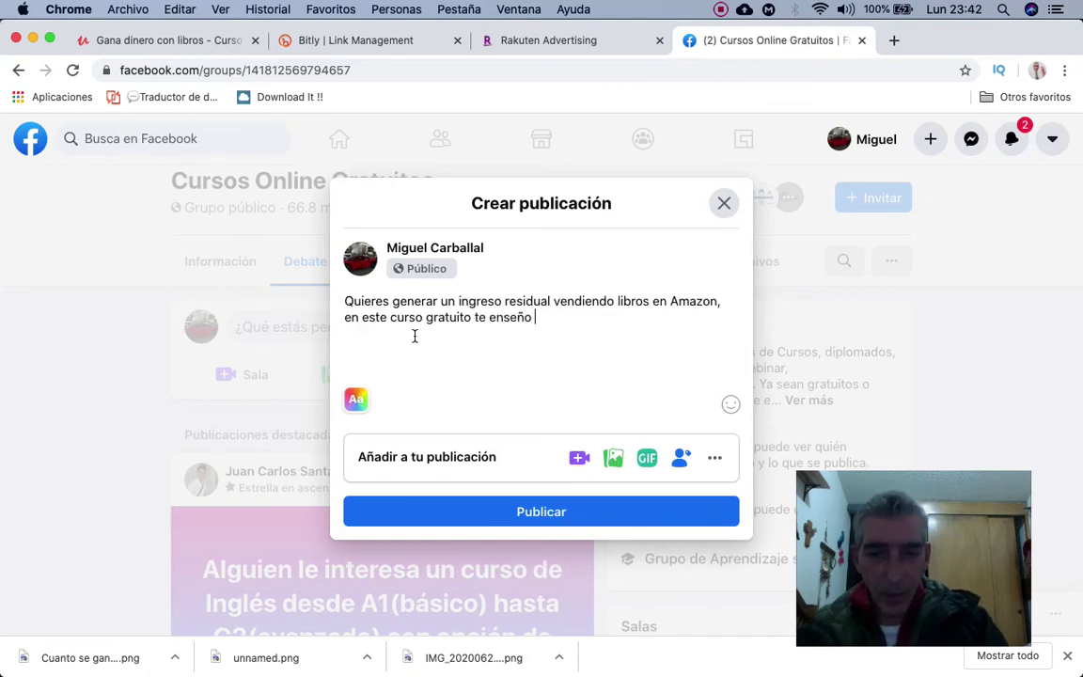
text( como)
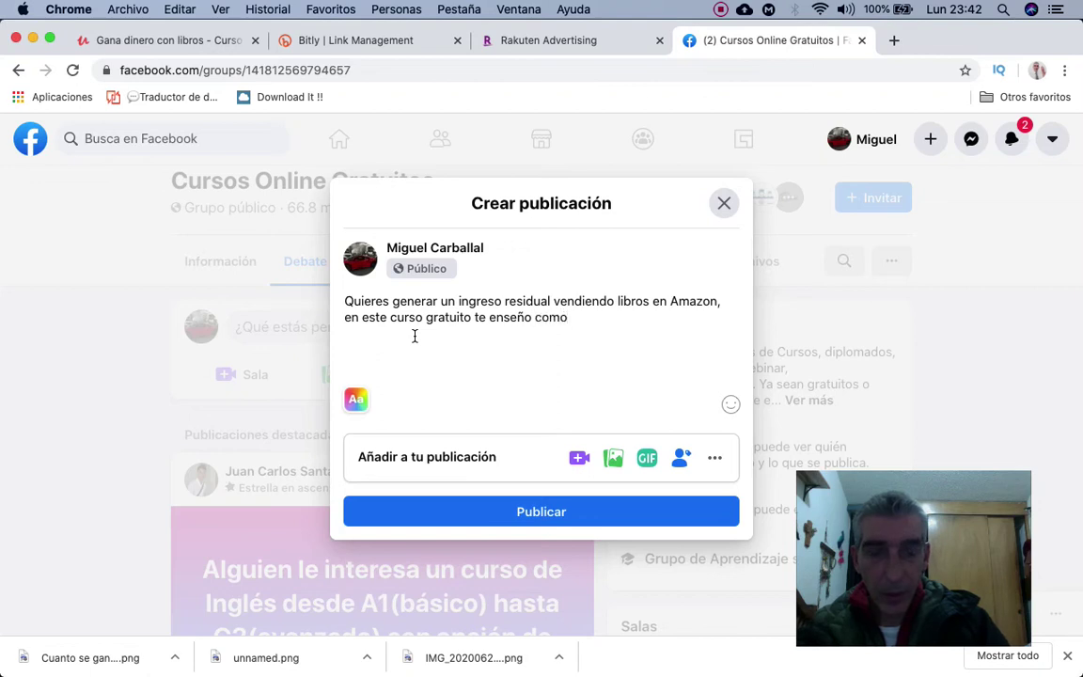
text(.)
key(Return)
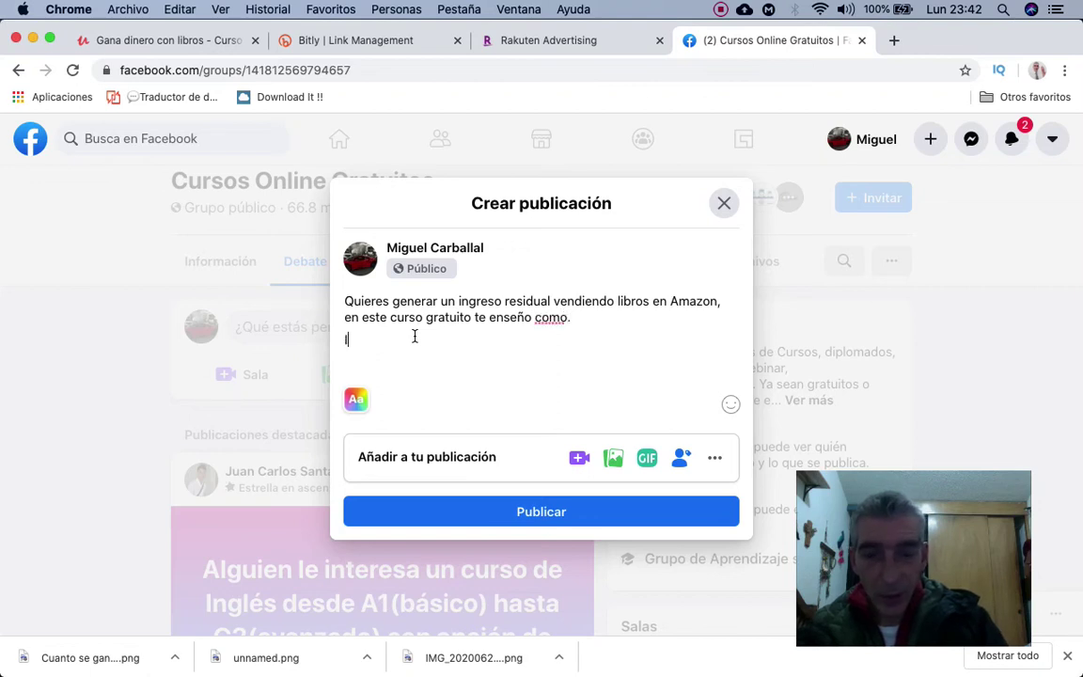
text(Inscríbete)
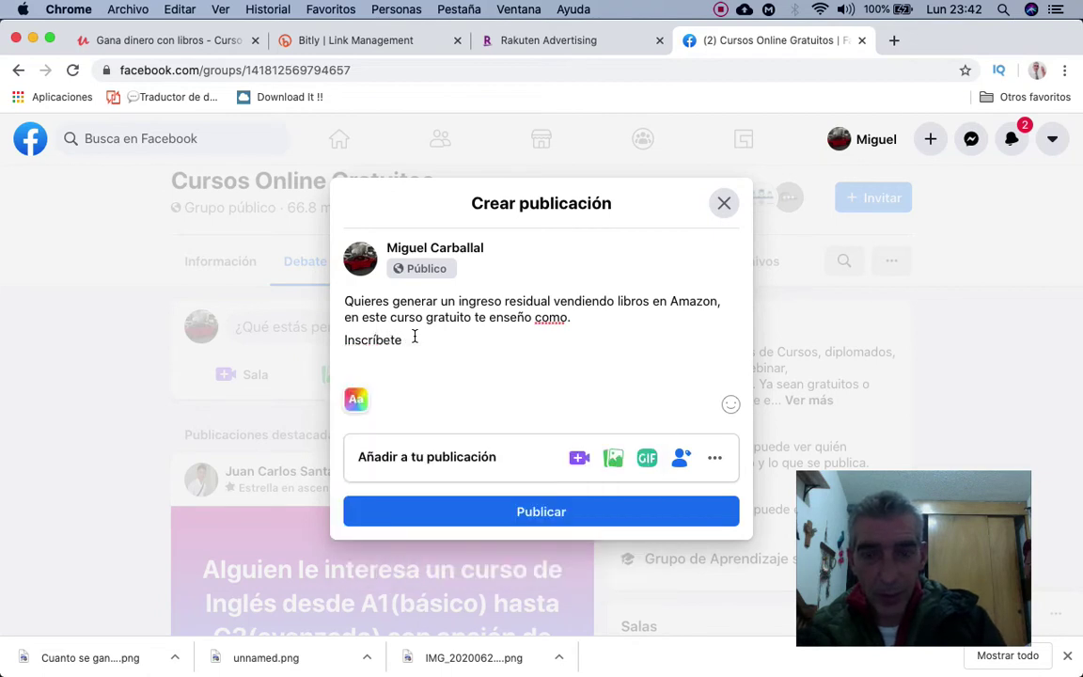
text( rápidamente solo)
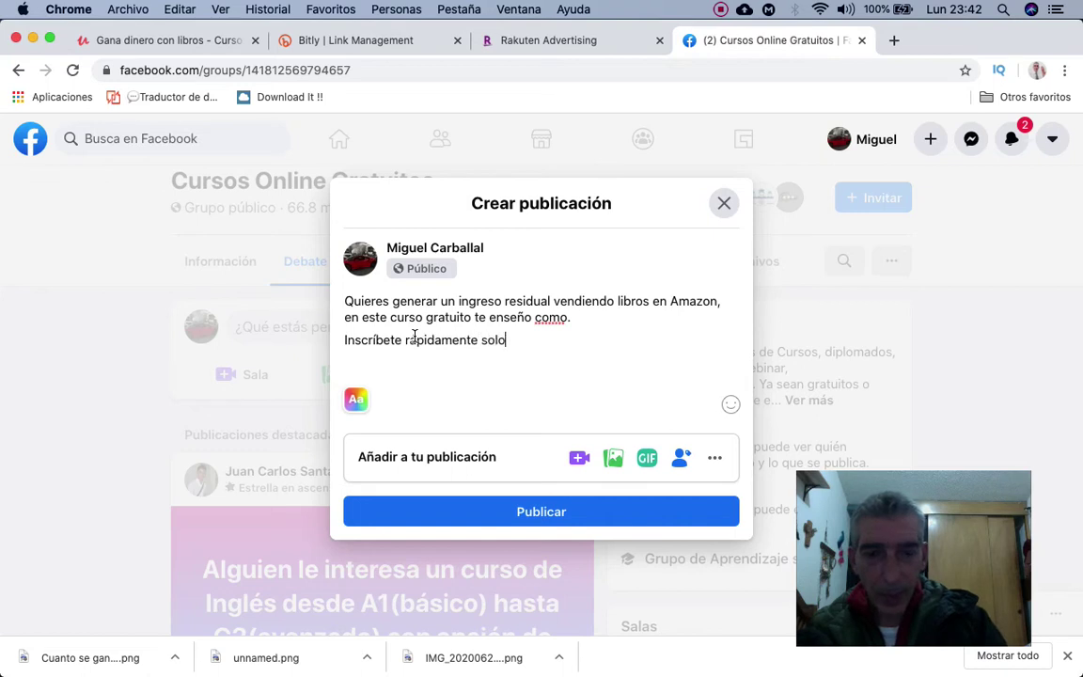
text( hay 10)
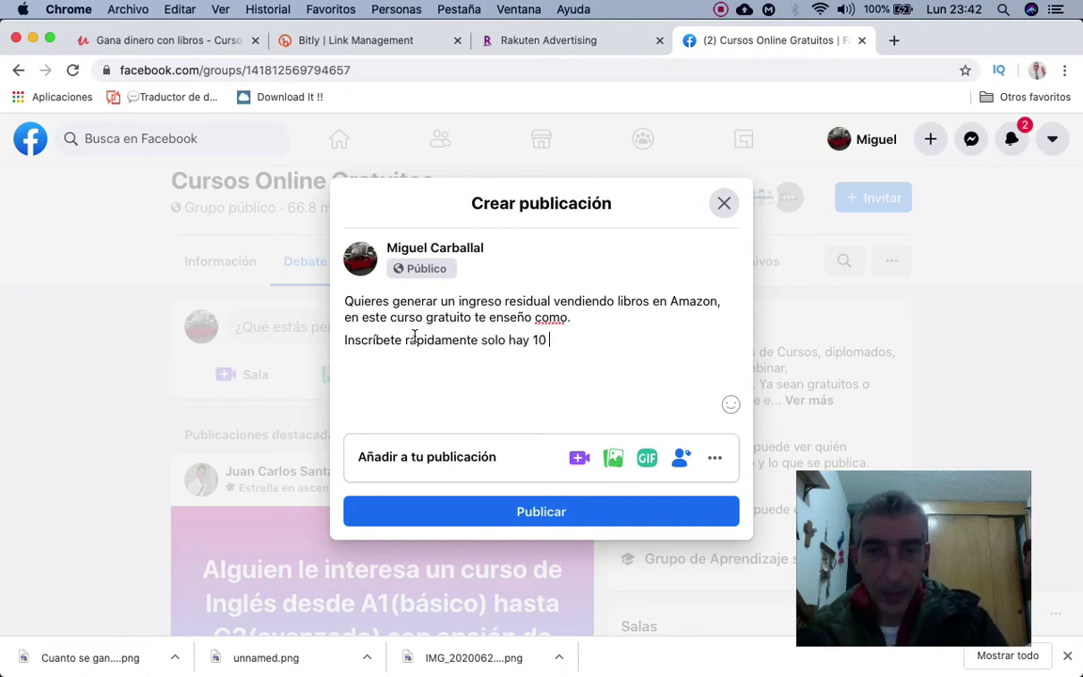
text( sitios)
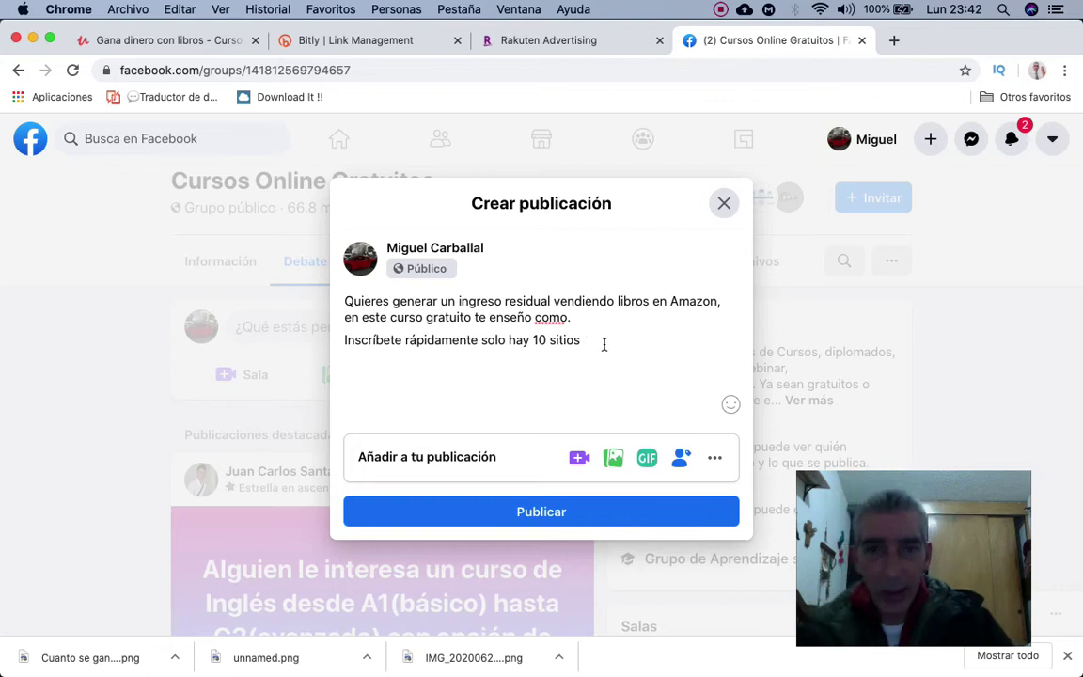
text(https://bit.ly/2NIPpyz)
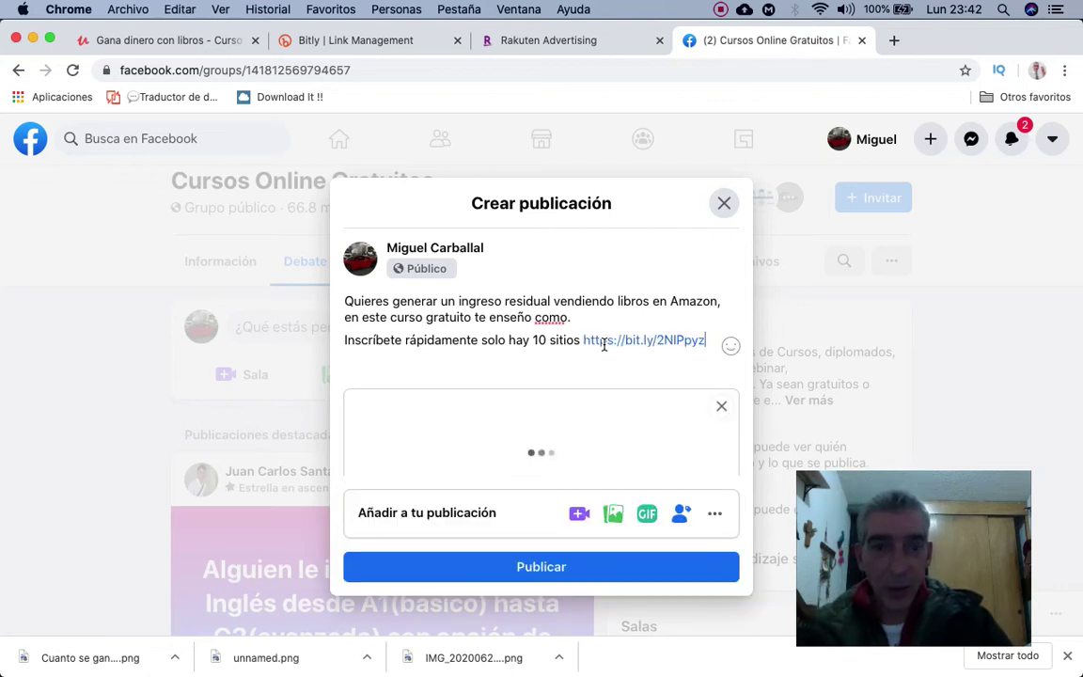
key(Return)
Copy the coupon code from Udemy and paste it into the Facebook post on a new line after the word "Codigo"
click(230, 43)
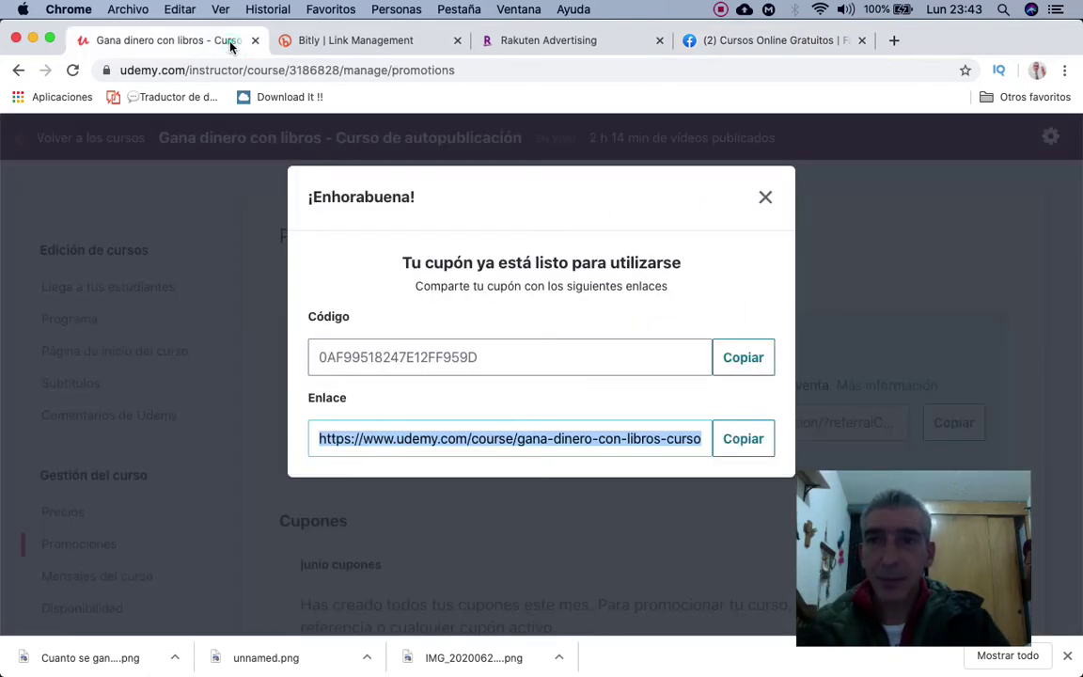
click(741, 359)
key(super+c)
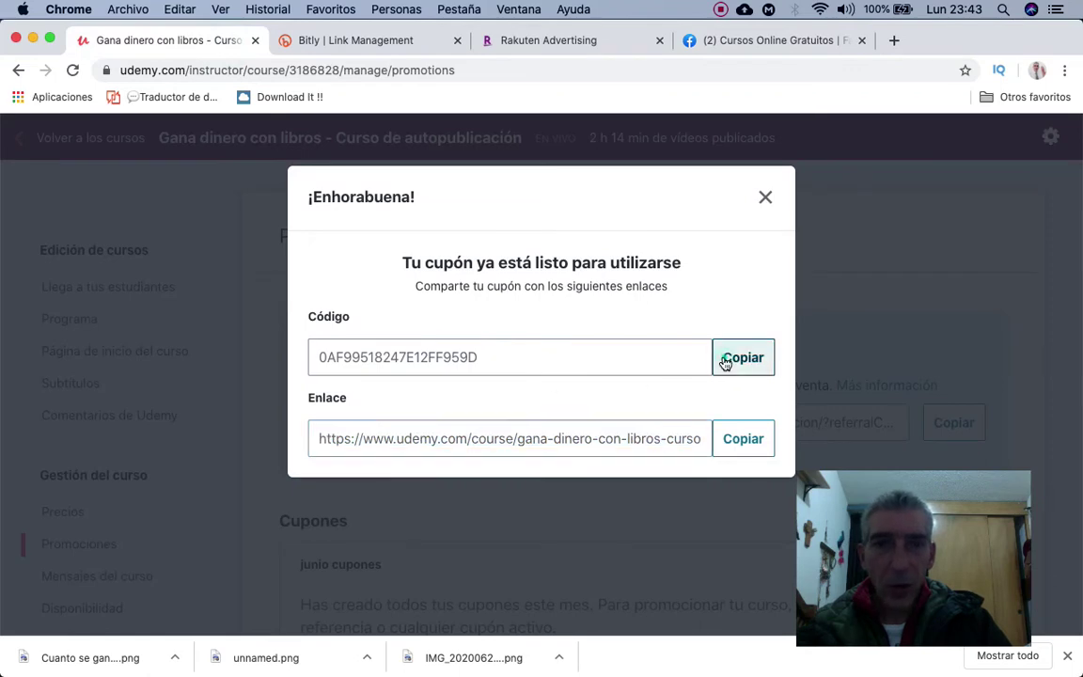
click(718, 47)
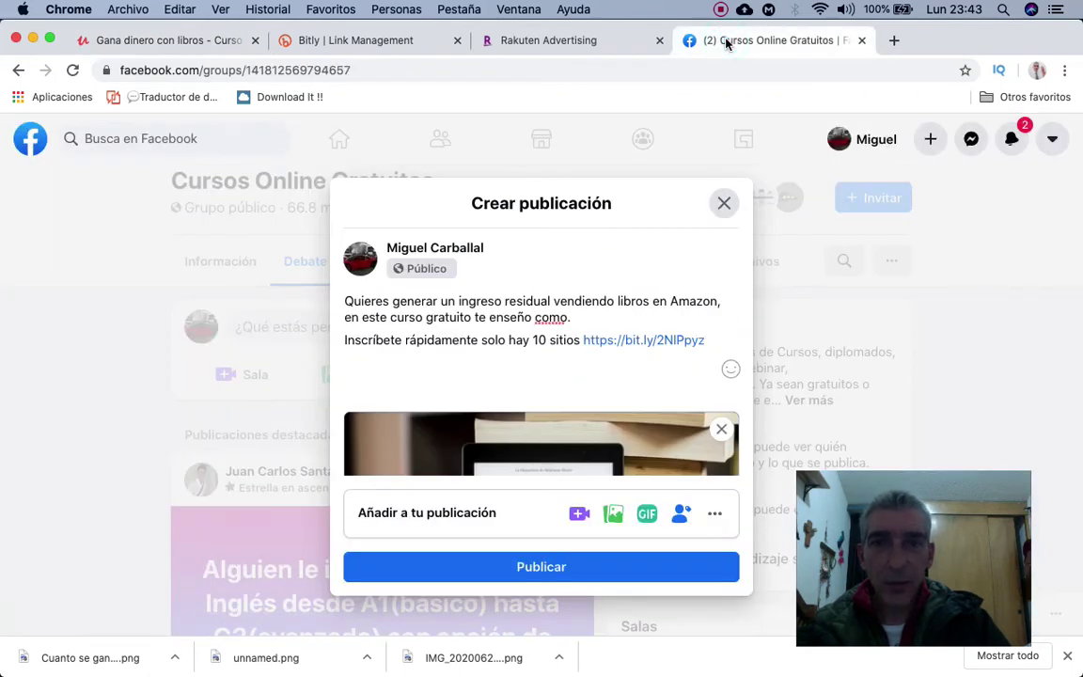
text(i)
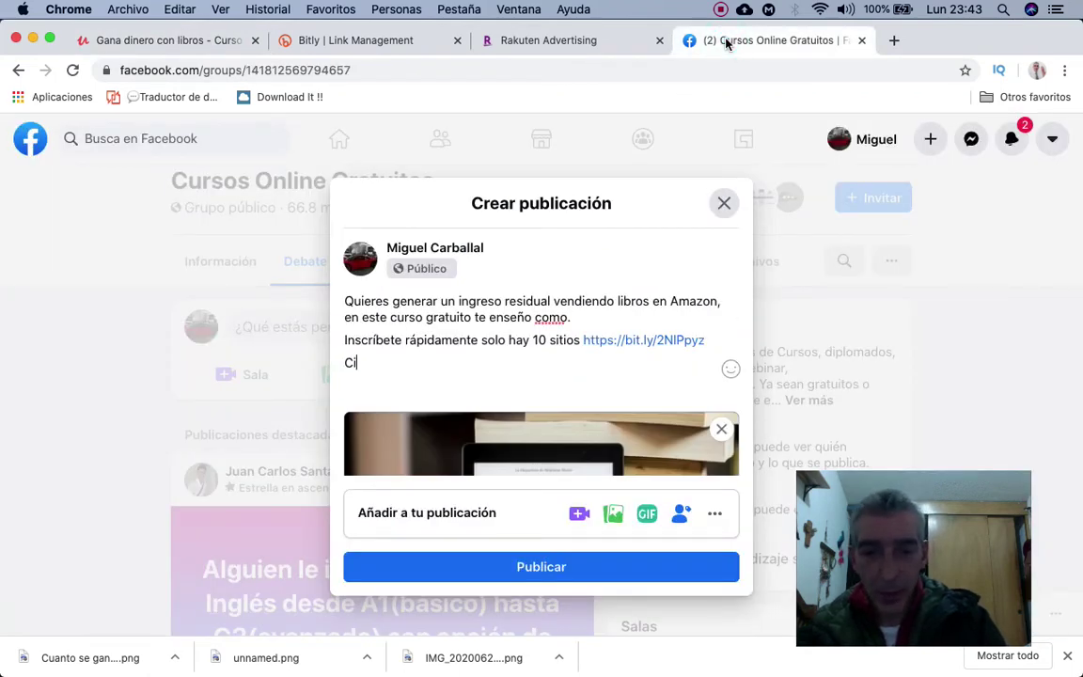
text(digo)
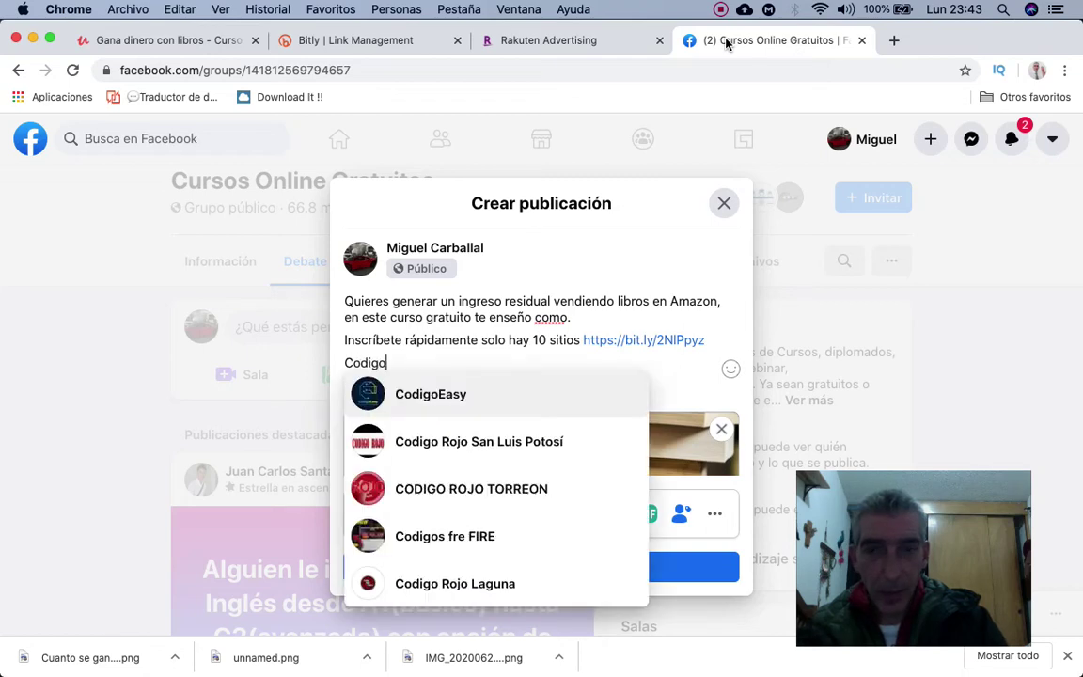
key(super+v)
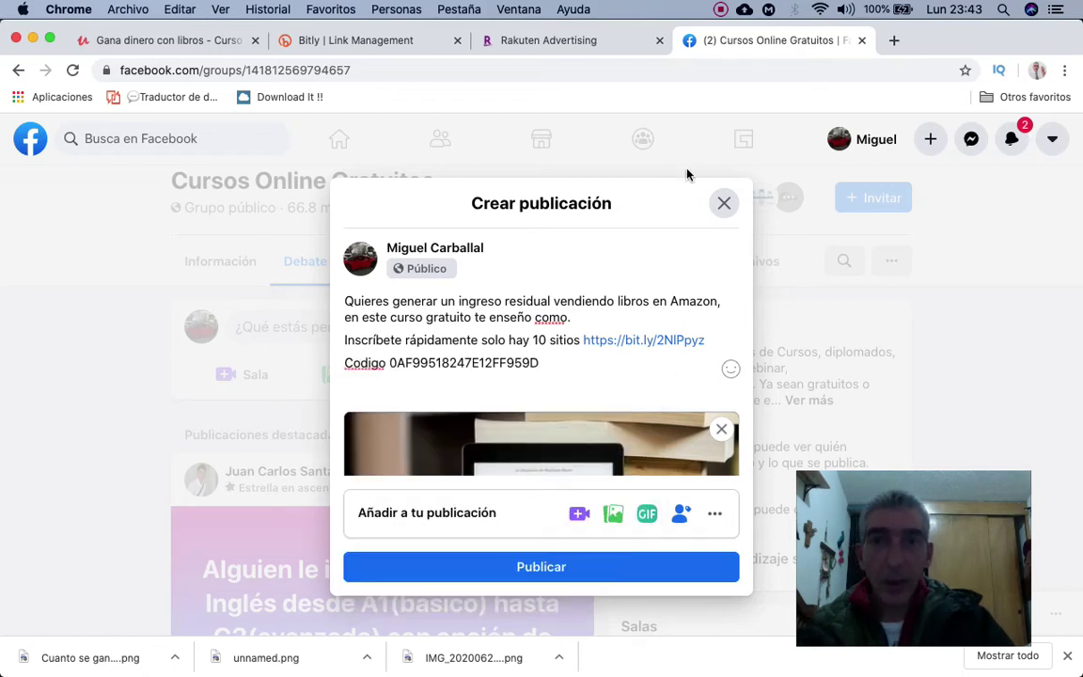
Correct the accents in the post to "Código" and "cómo", and add an empty line after the coupon code
click(361, 334)
key(BackSpace)
text(ó)
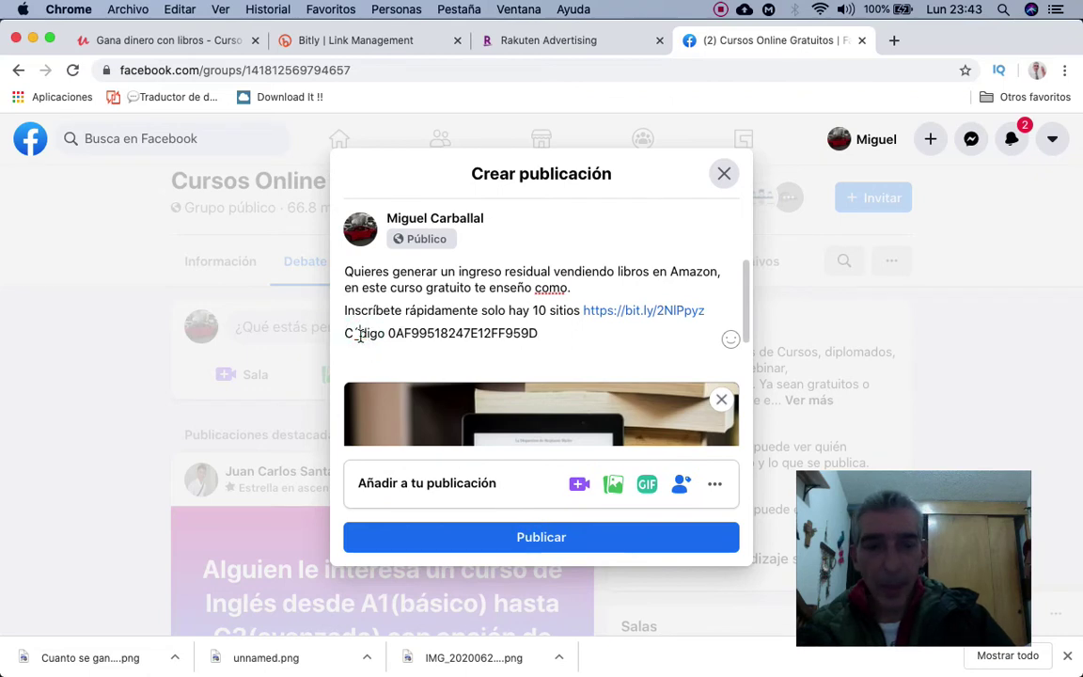
click(544, 333)
key(Return)
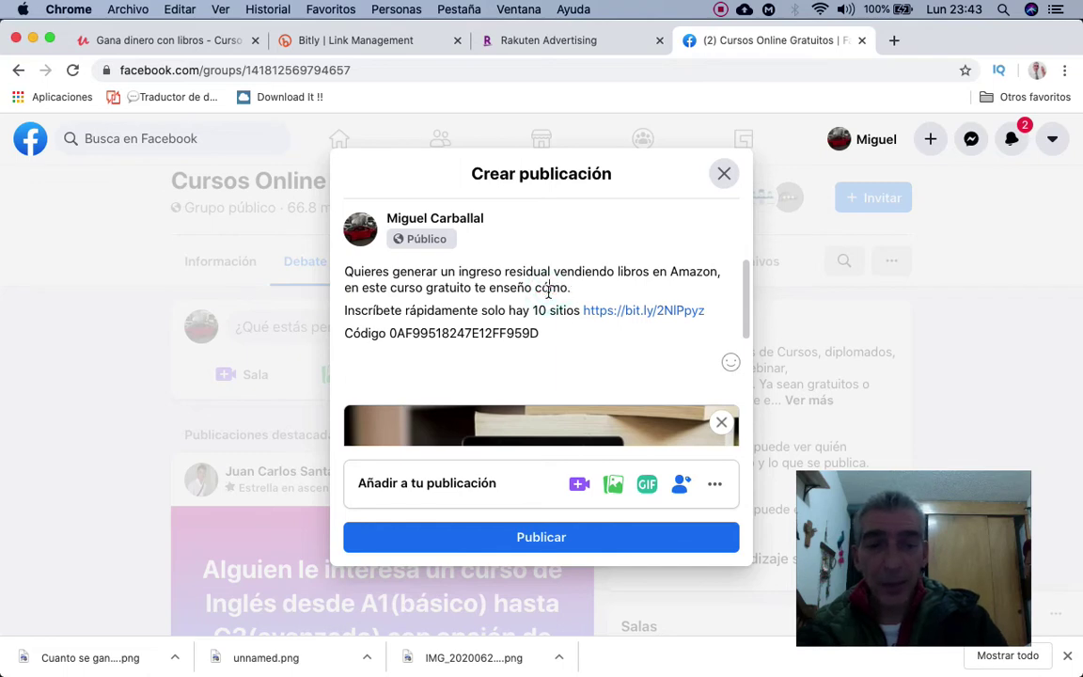
click(607, 243)
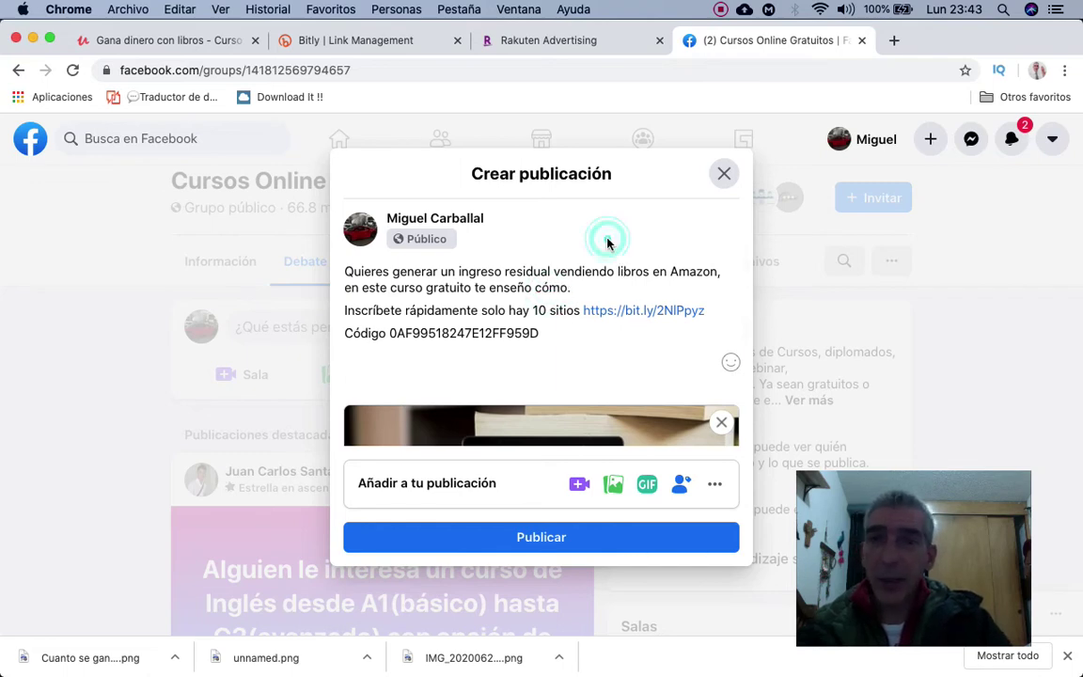
click(552, 330)
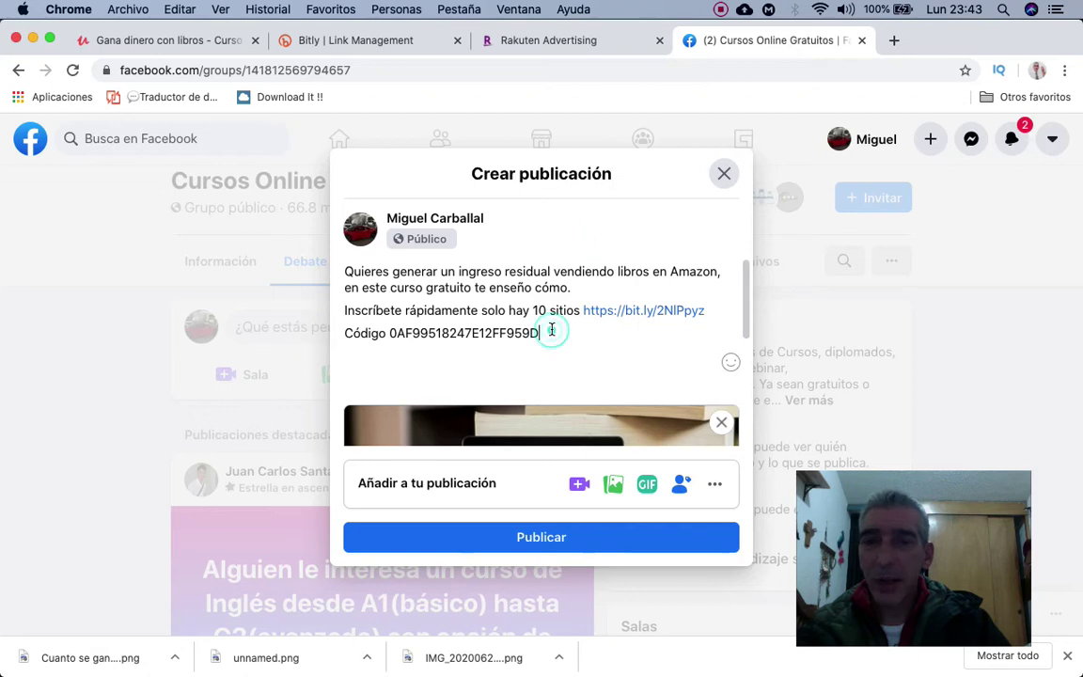
Start a new line below the coupon code in the post with the word "Quieres"
key(Return)
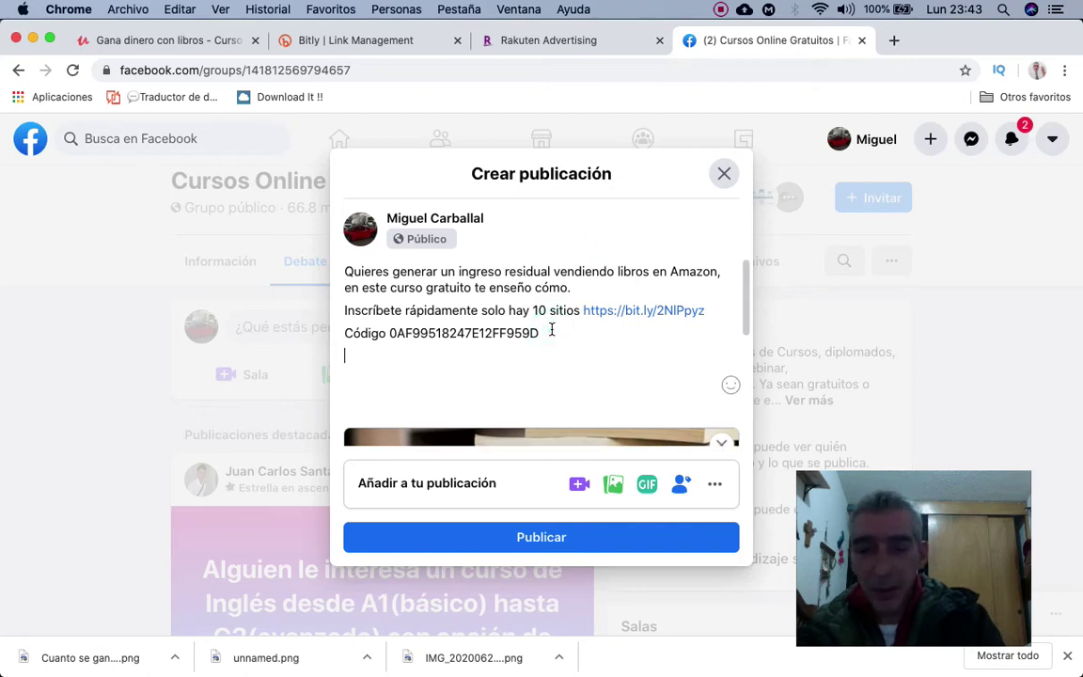
text(Quieres)
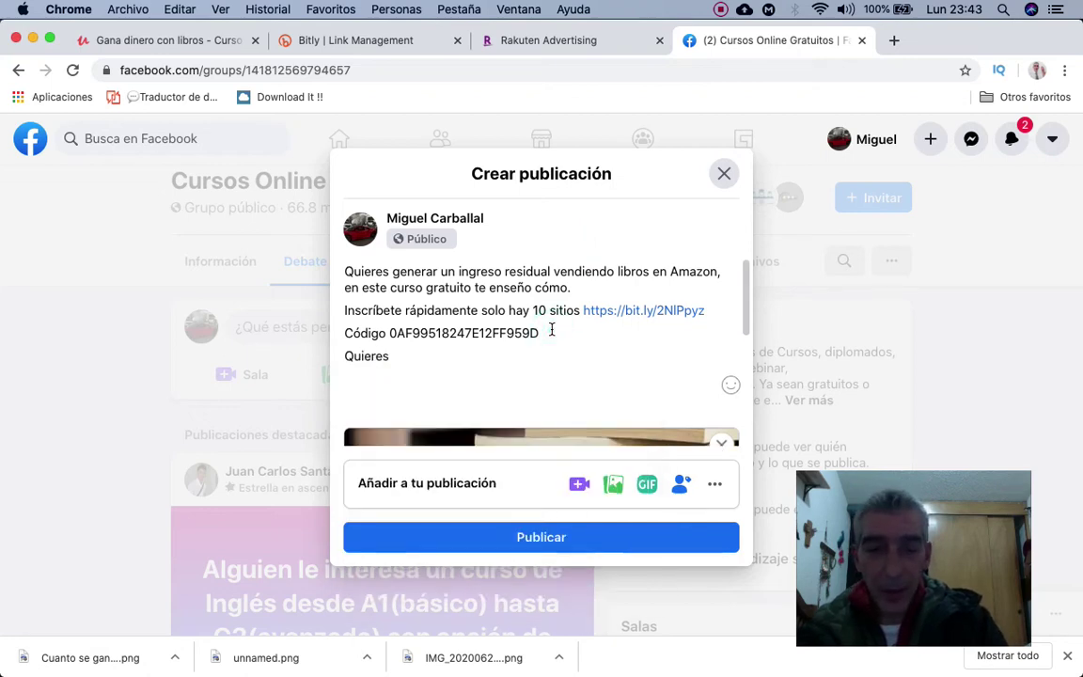
text( conocer más visi)
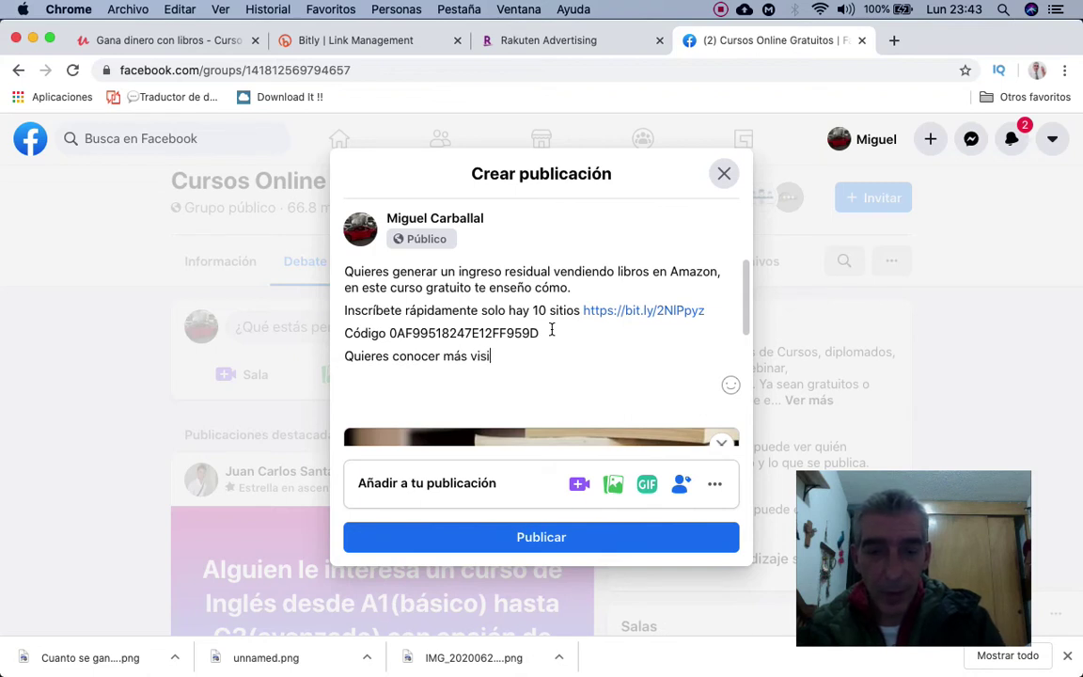
text(ta nuestr)
key(BackSpace)
key(BackSpace)
key(BackSpace)
key(BackSpace)
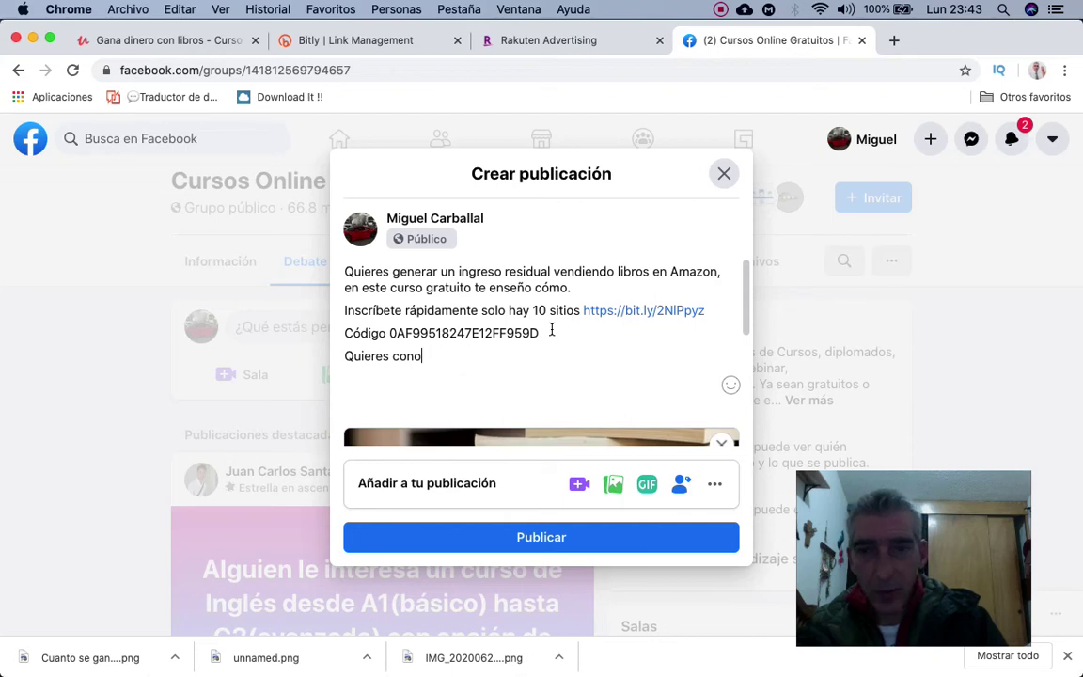
key(BackSpace)
key(BackSpace)
key(BackSpace)
key(BackSpace)
Complete the post's last line as "Quieres ver más tutoriales visita nuestro canal de Youtube"
text(ver m)
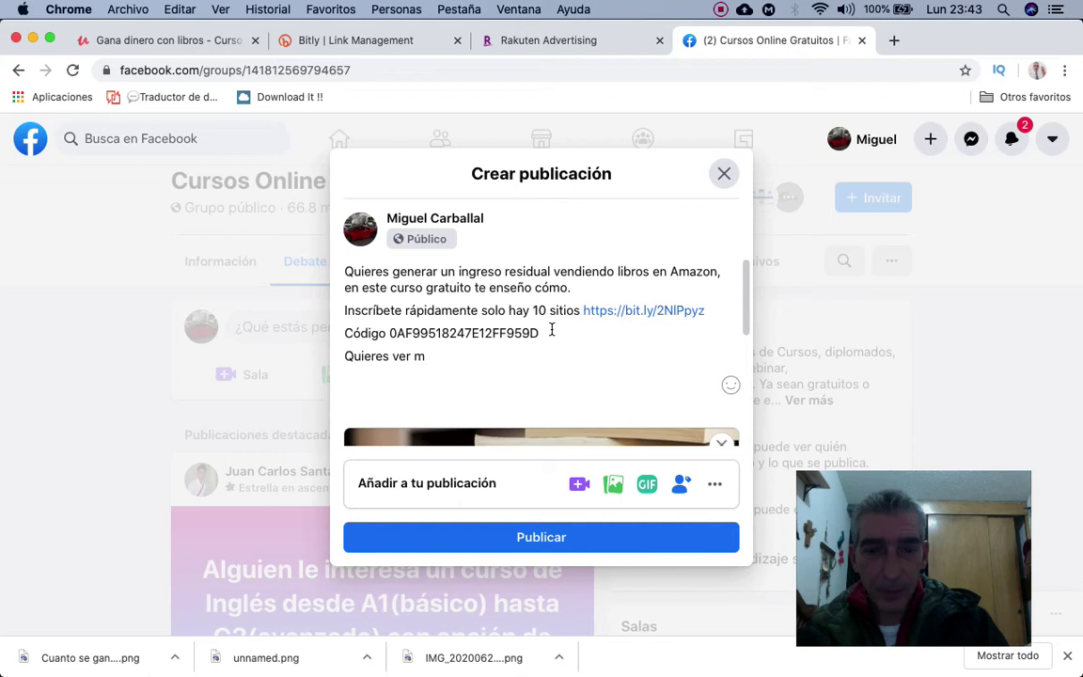
text(ñs tutoria)
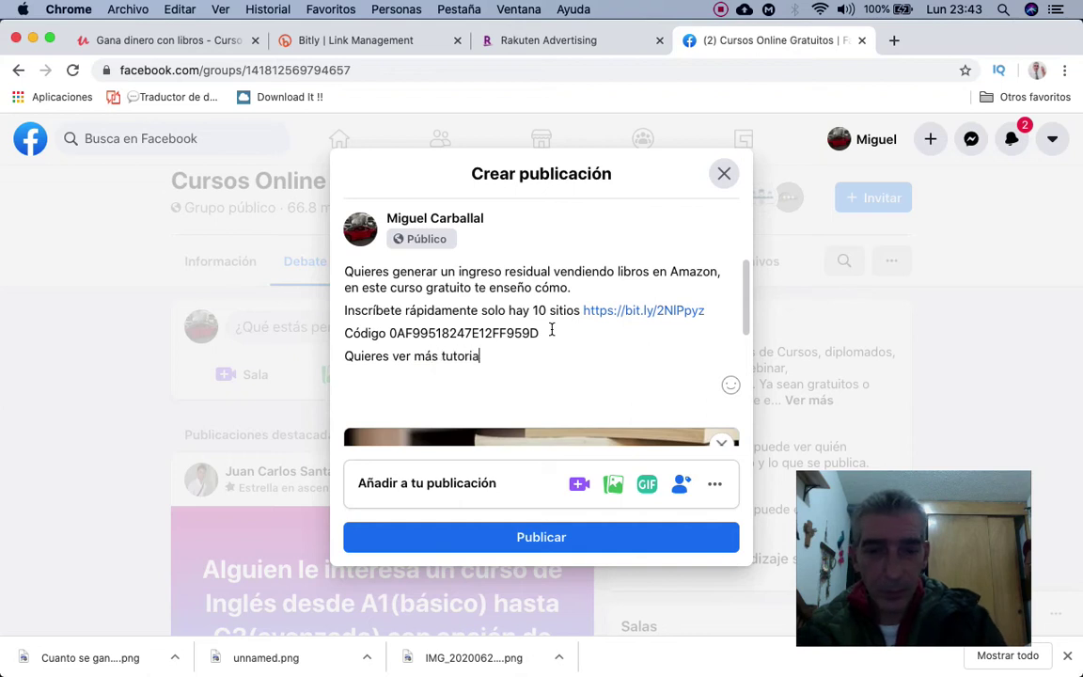
text(les visita)
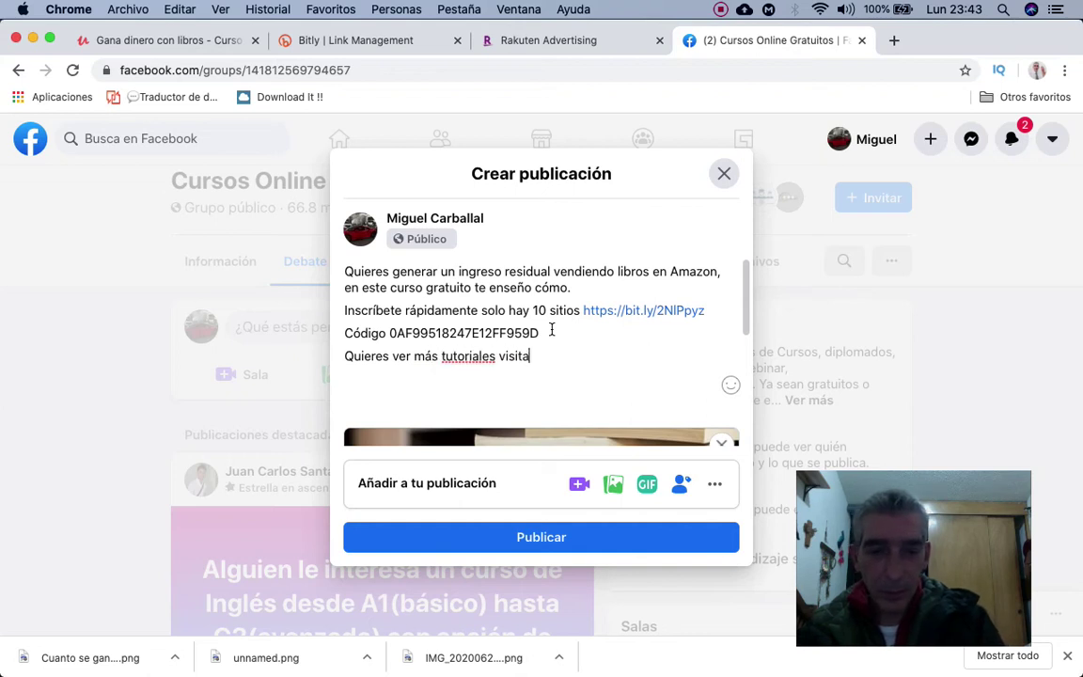
text( nuestro cana)
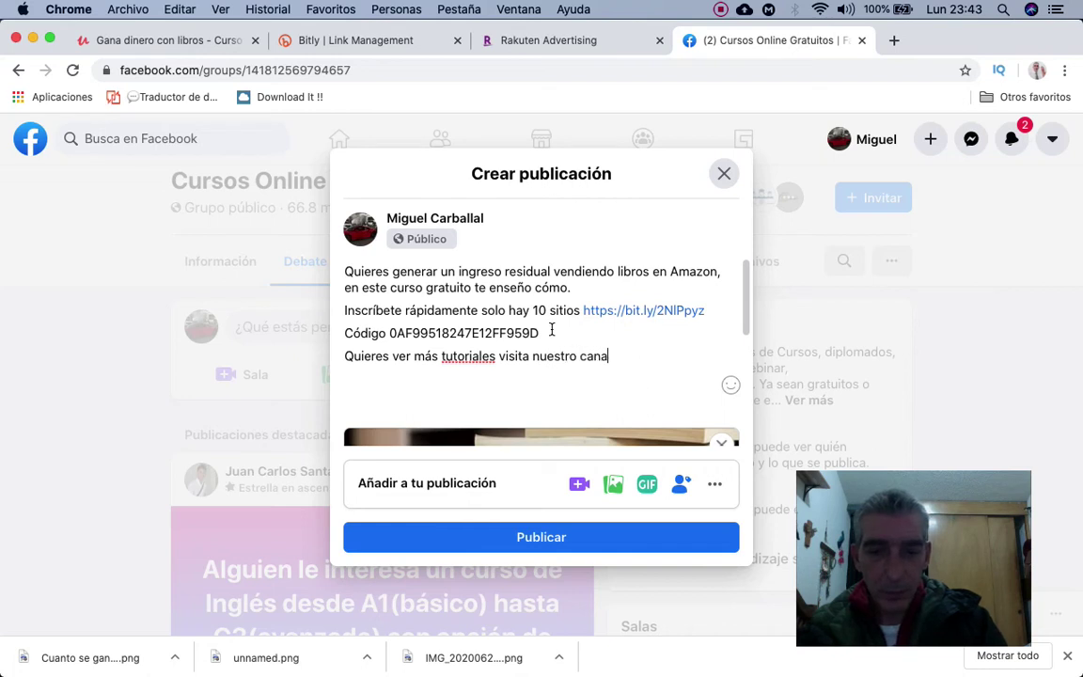
text(l de Youtube)
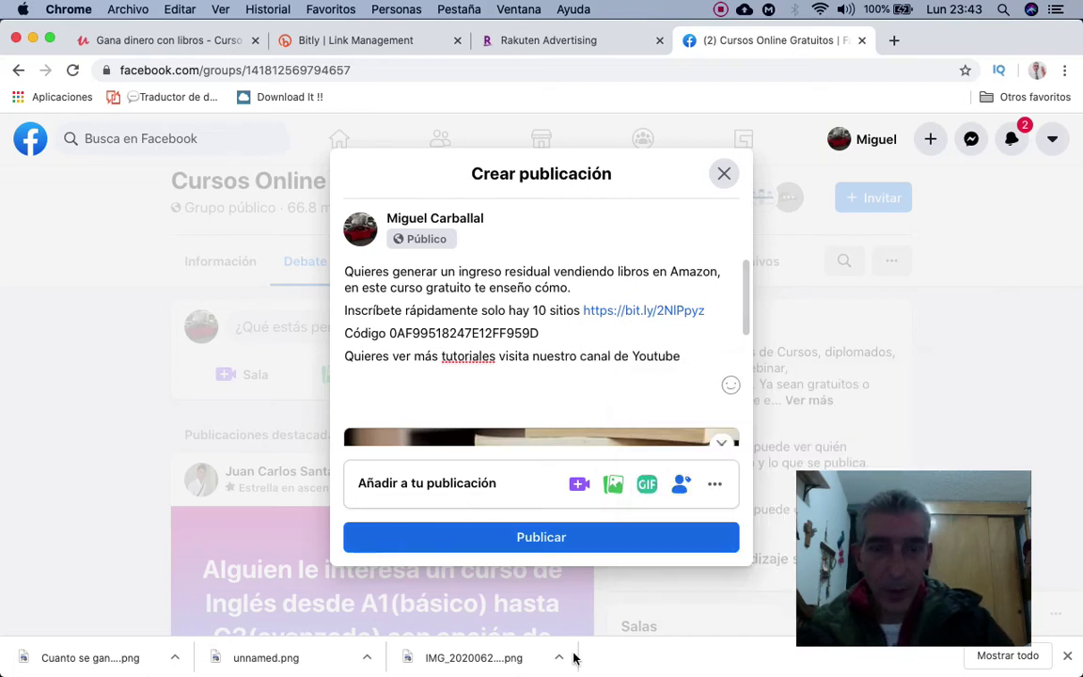
Switch to Finder and open the document "Links Youtube.rtf.gdoc" from the Google Drive folder
click(263, 649)
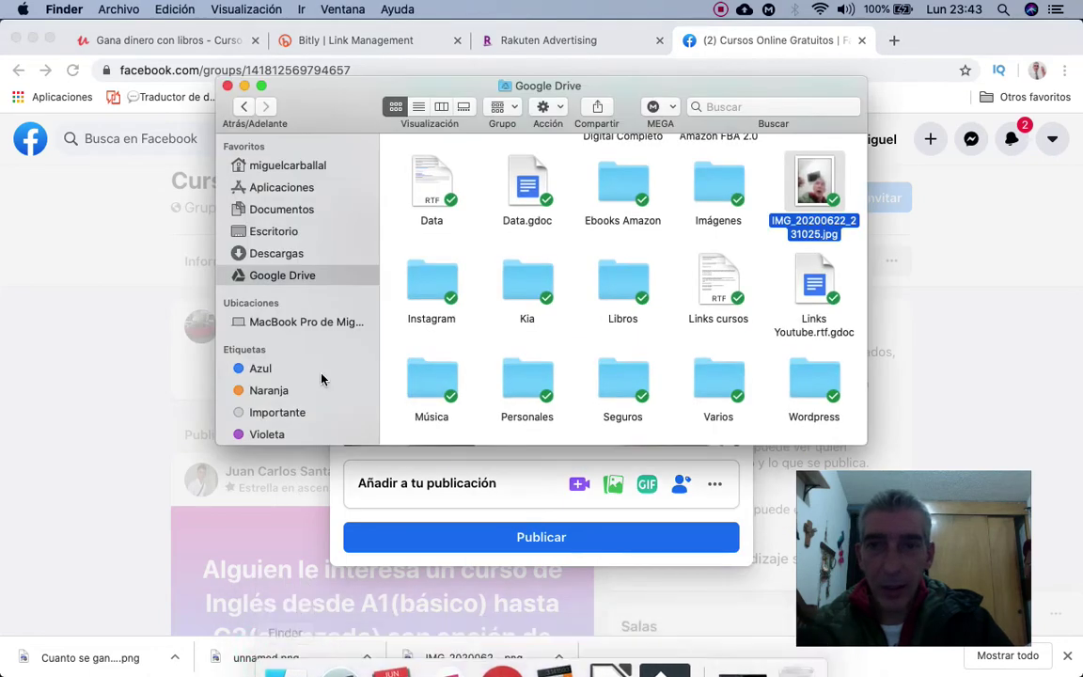
scroll(410, 229, up, 3)
scroll(457, 260, down, 1)
scroll(457, 261, down, 3)
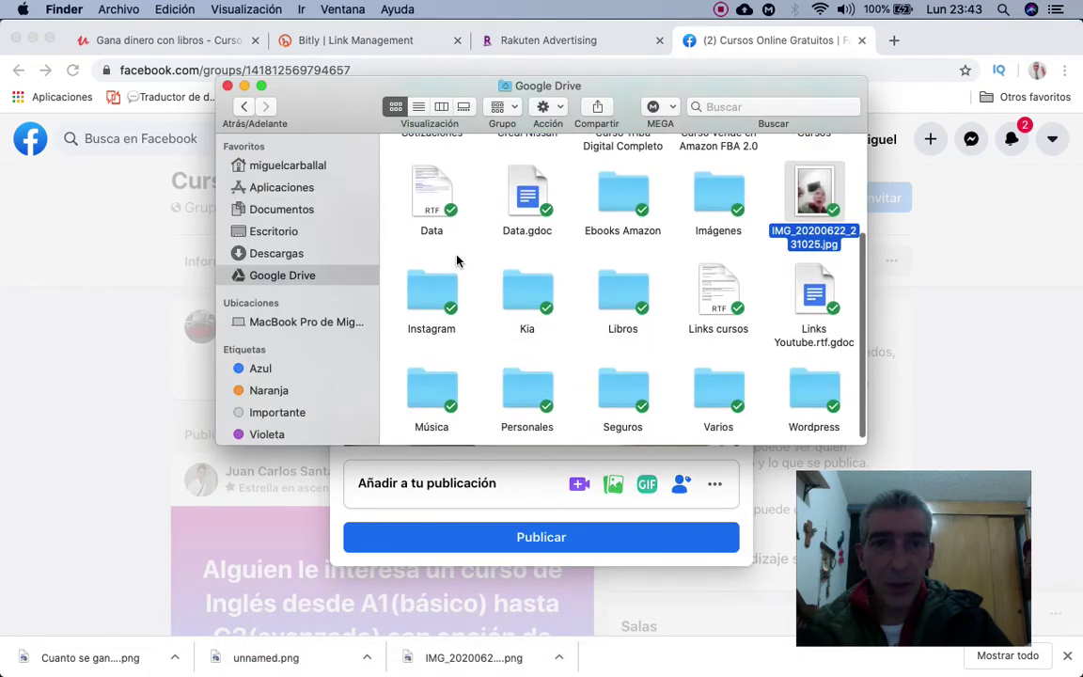
scroll(606, 268, down, 1)
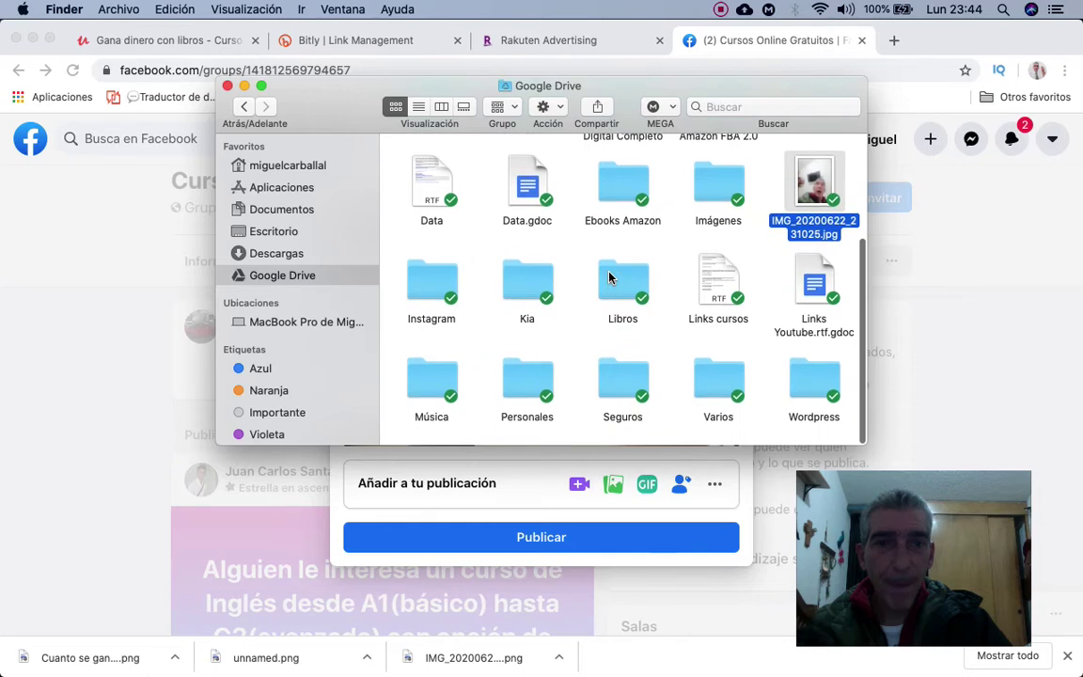
scroll(695, 287, up, 1)
click(815, 318)
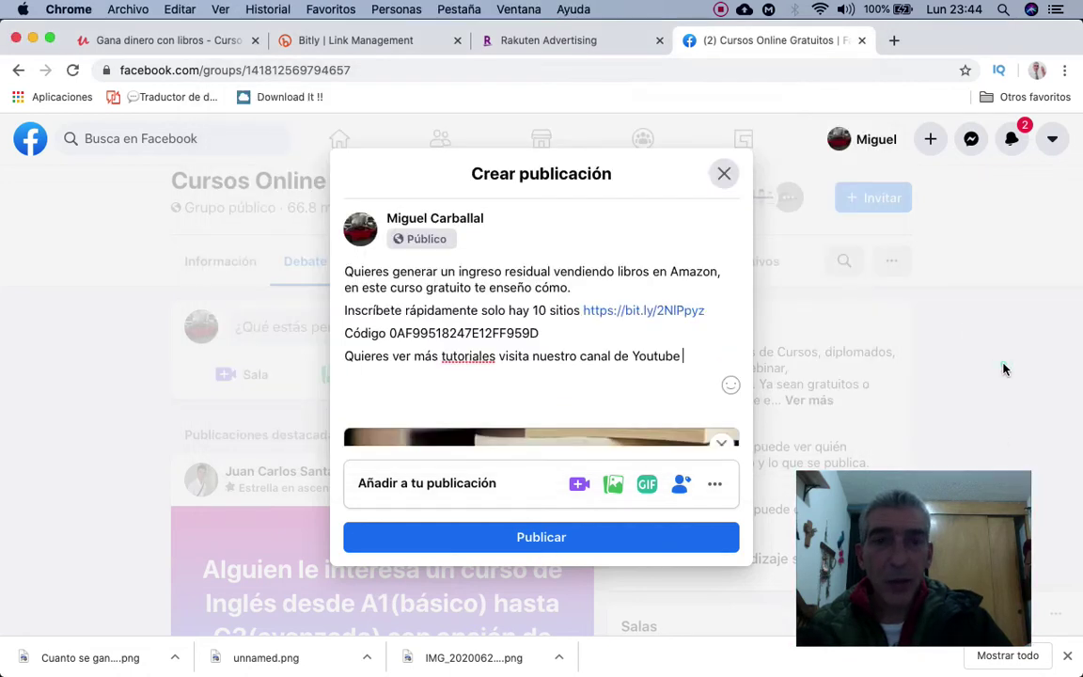
click(1004, 368)
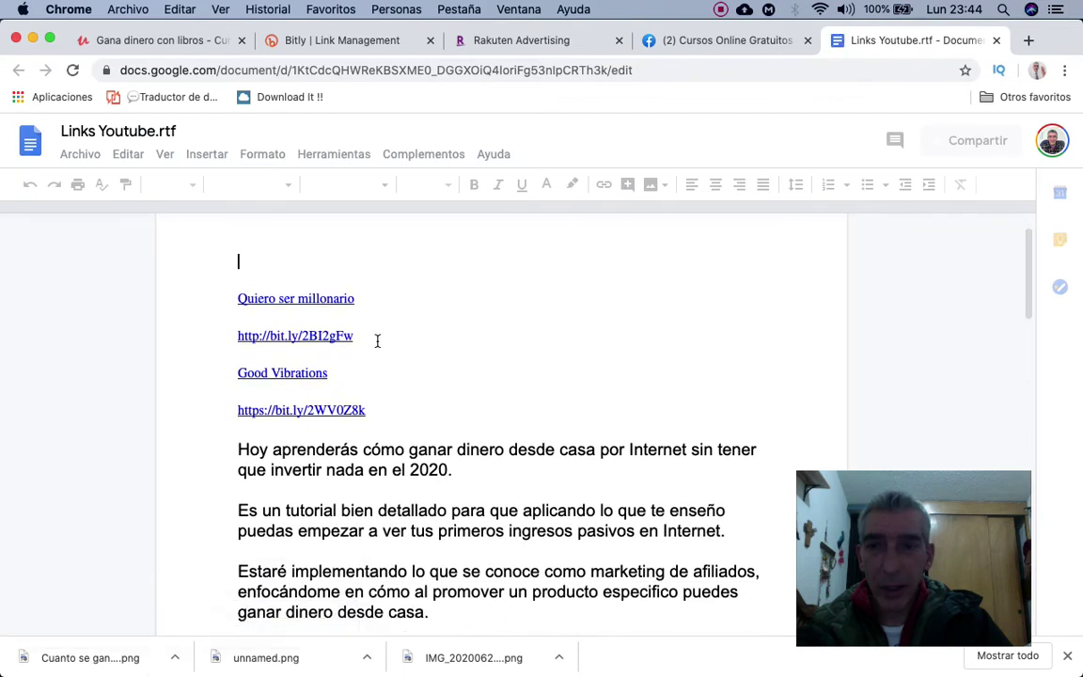
triple_click(235, 335)
key(super+c)
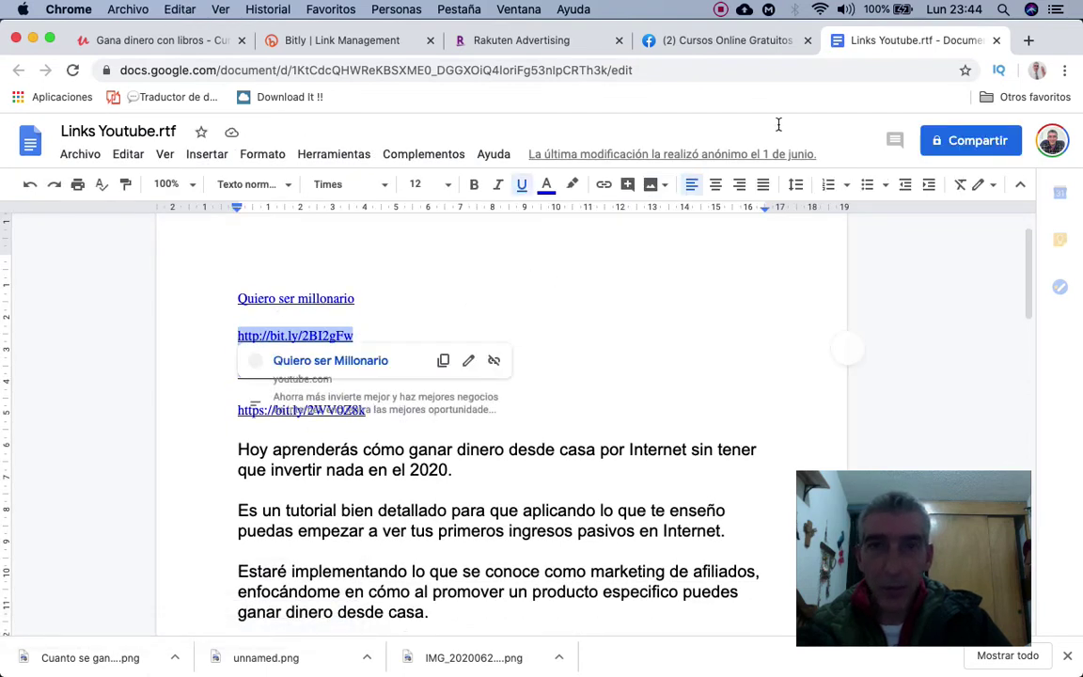
click(995, 40)
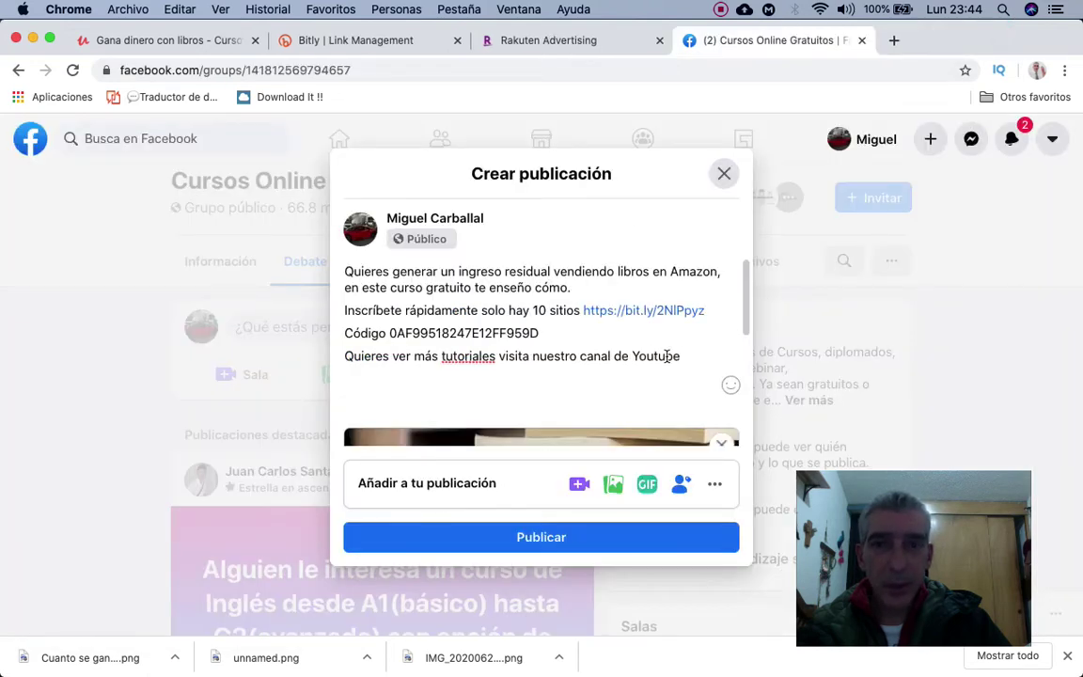
key(super+v)
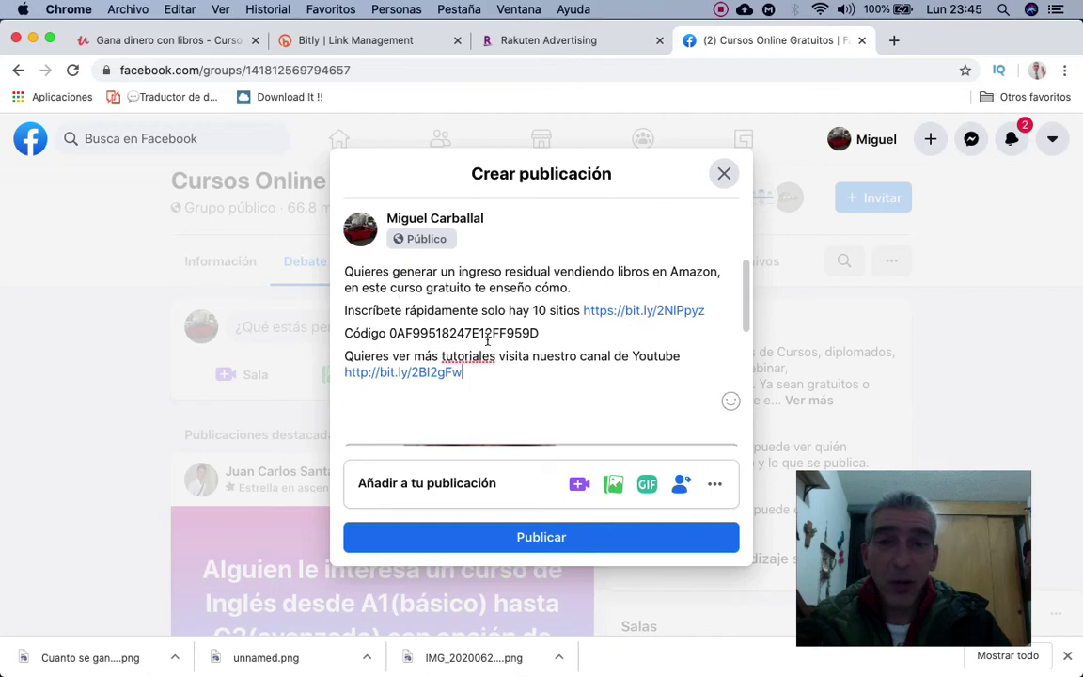
click(549, 536)
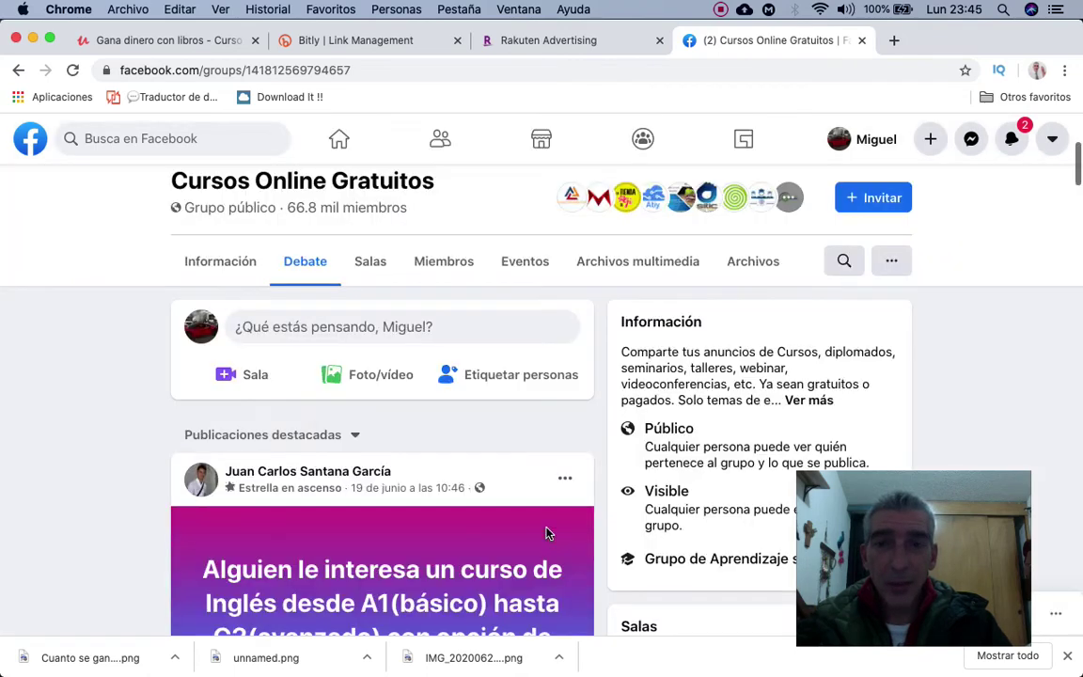
Edit the published group post to attach the image "Curso de autopublicación1" from Descargas and save the change
scroll(507, 501, down, 5)
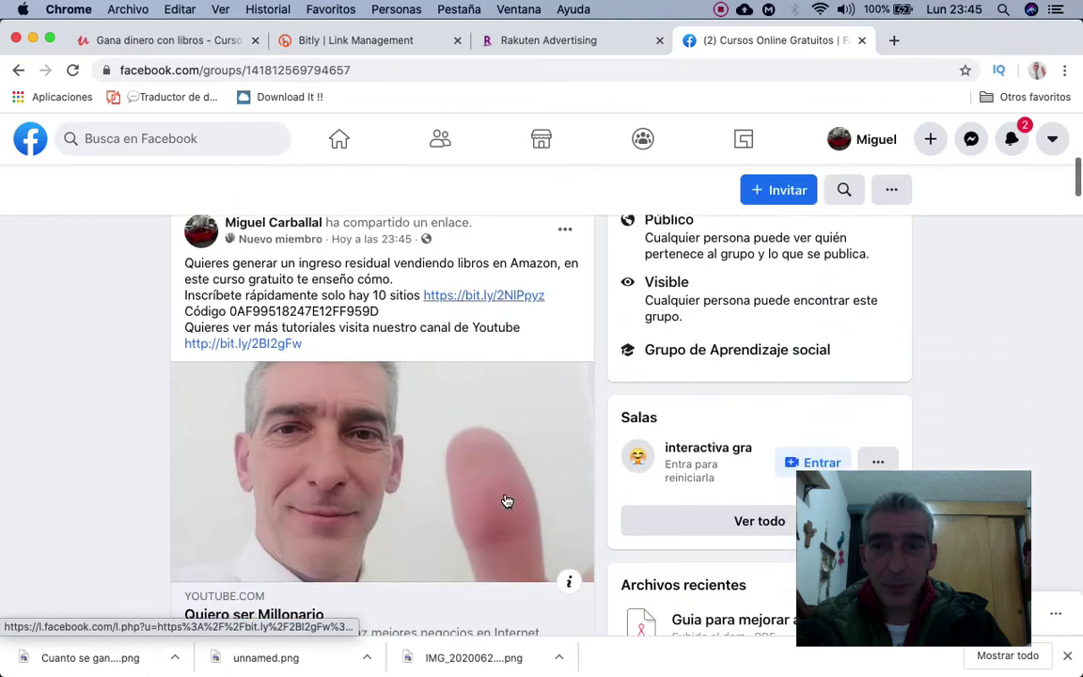
scroll(413, 303, down, 1)
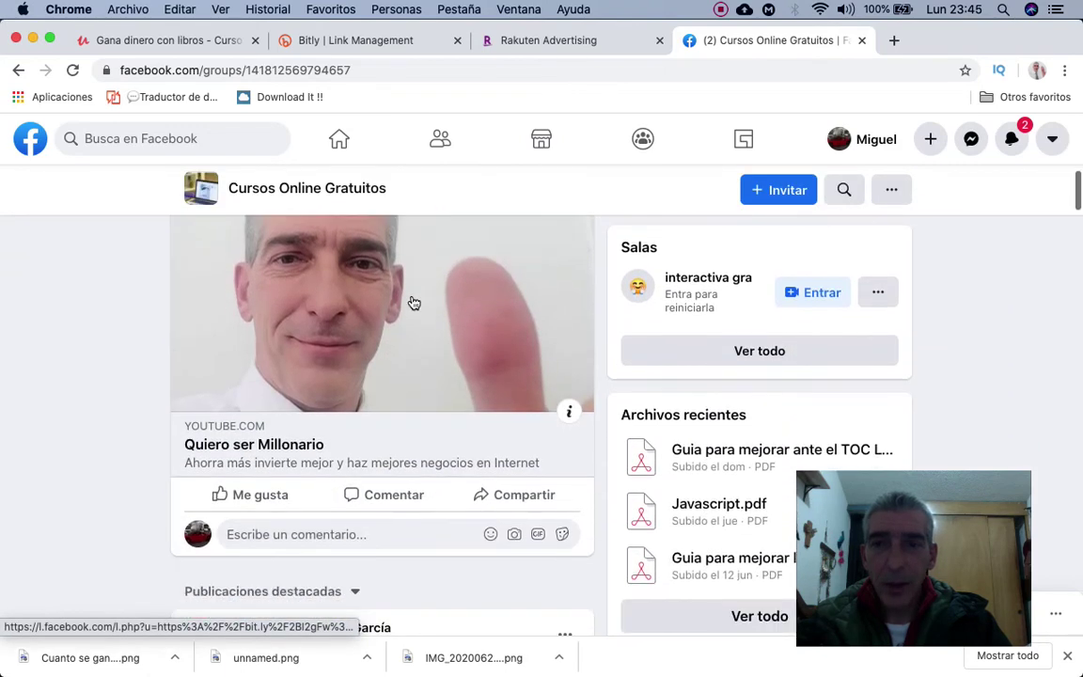
scroll(353, 386, up, 3)
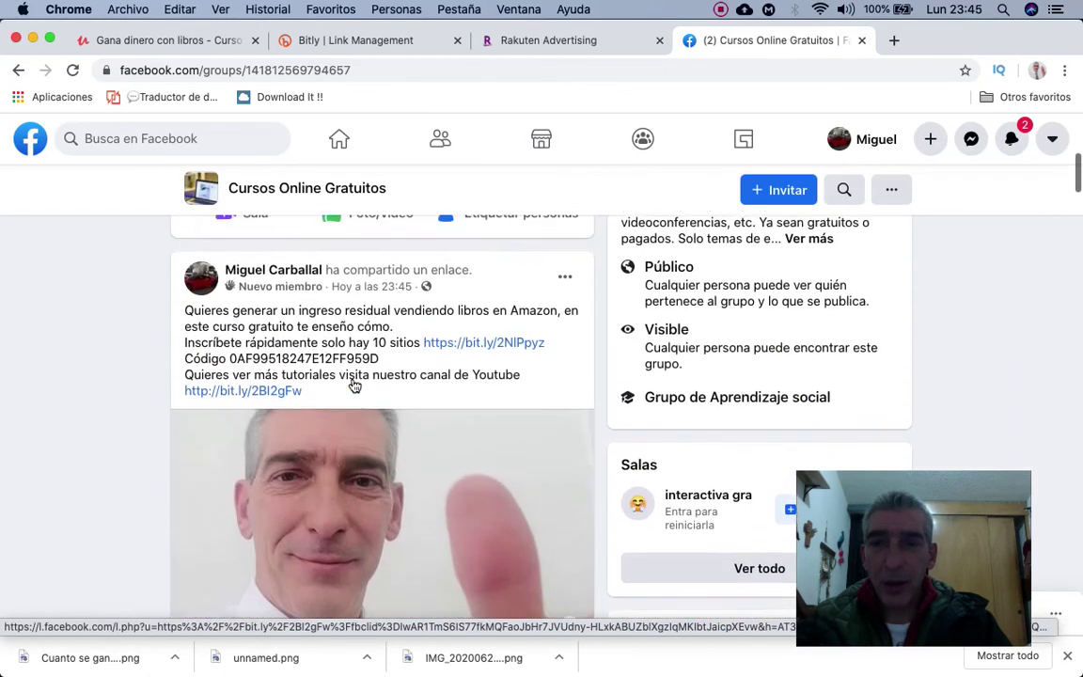
scroll(353, 381, down, 3)
scroll(418, 363, up, 3)
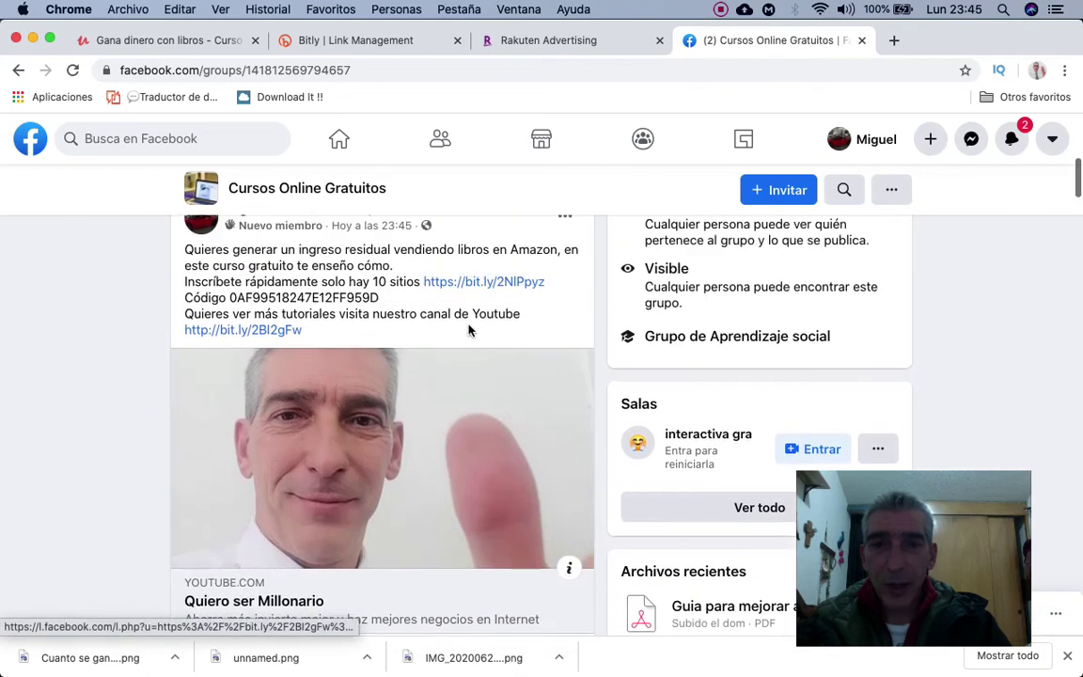
click(566, 256)
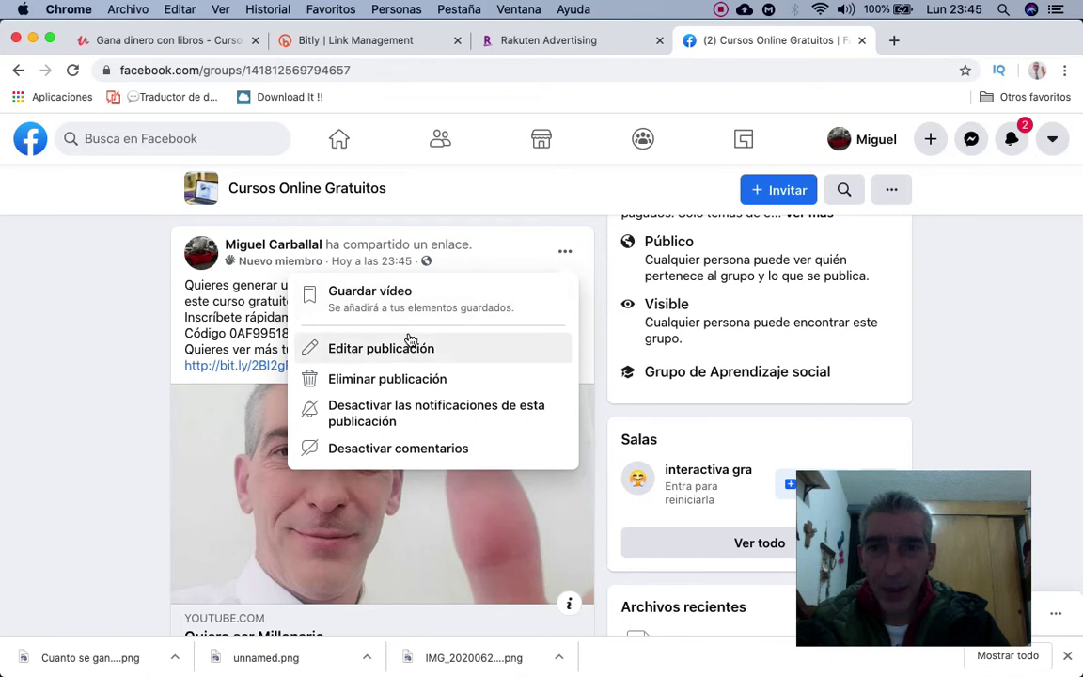
click(395, 349)
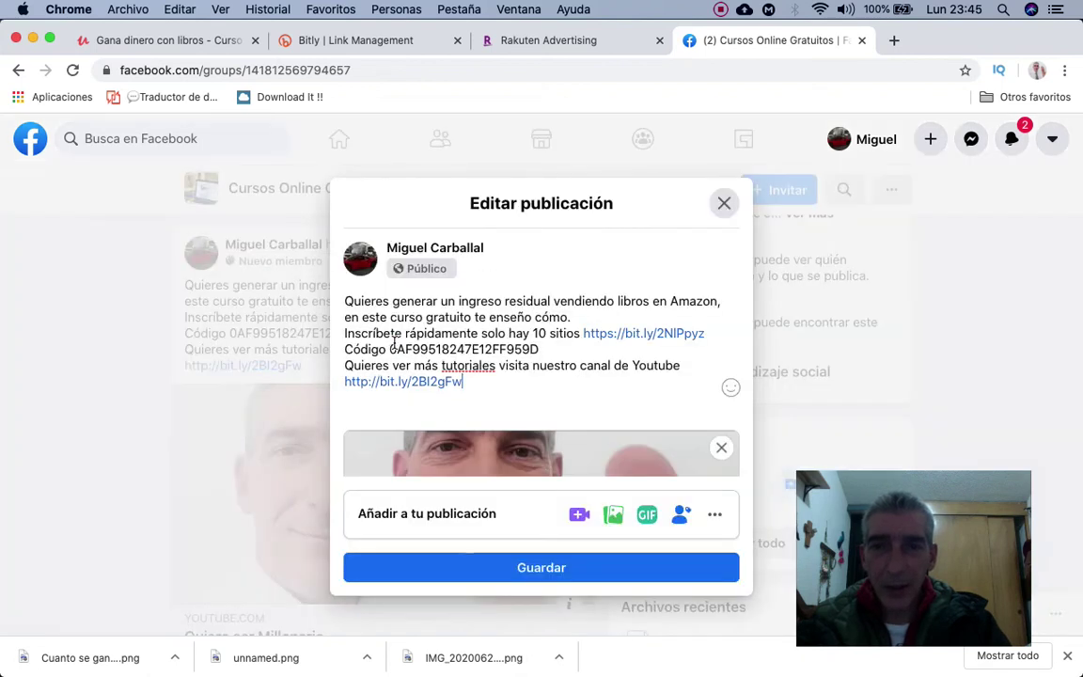
click(614, 516)
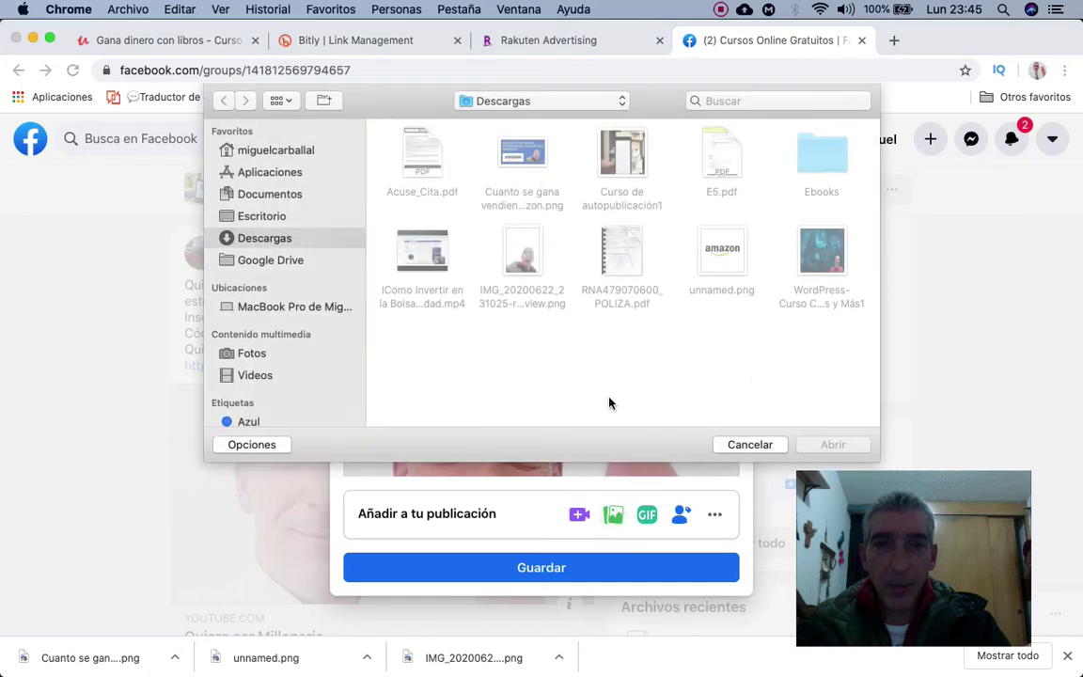
click(621, 160)
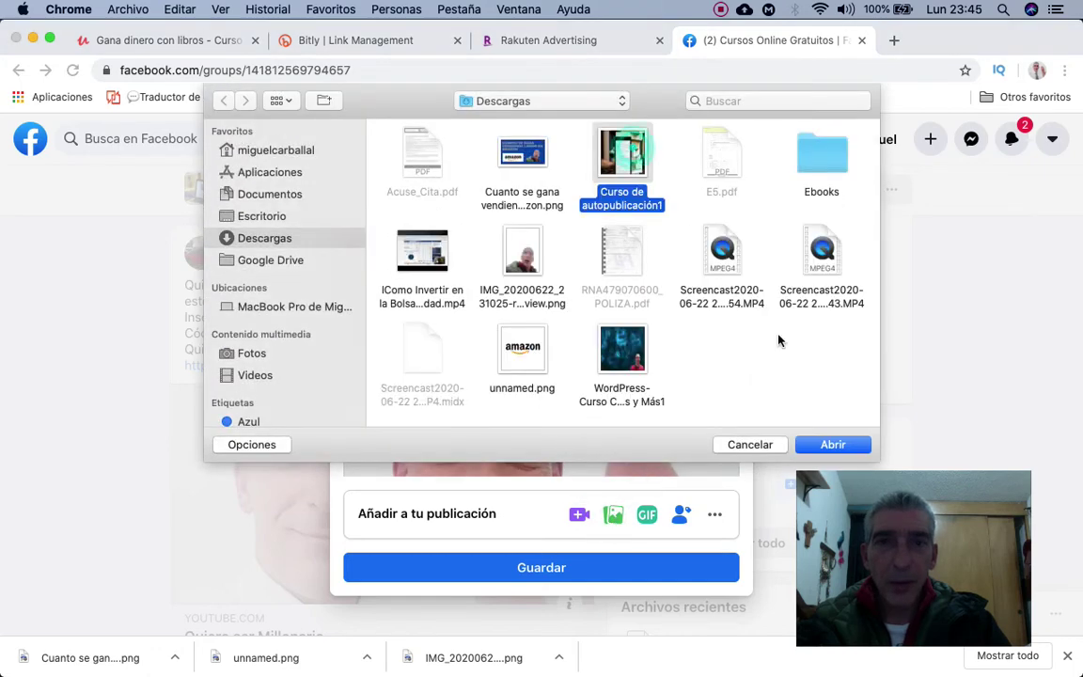
click(831, 445)
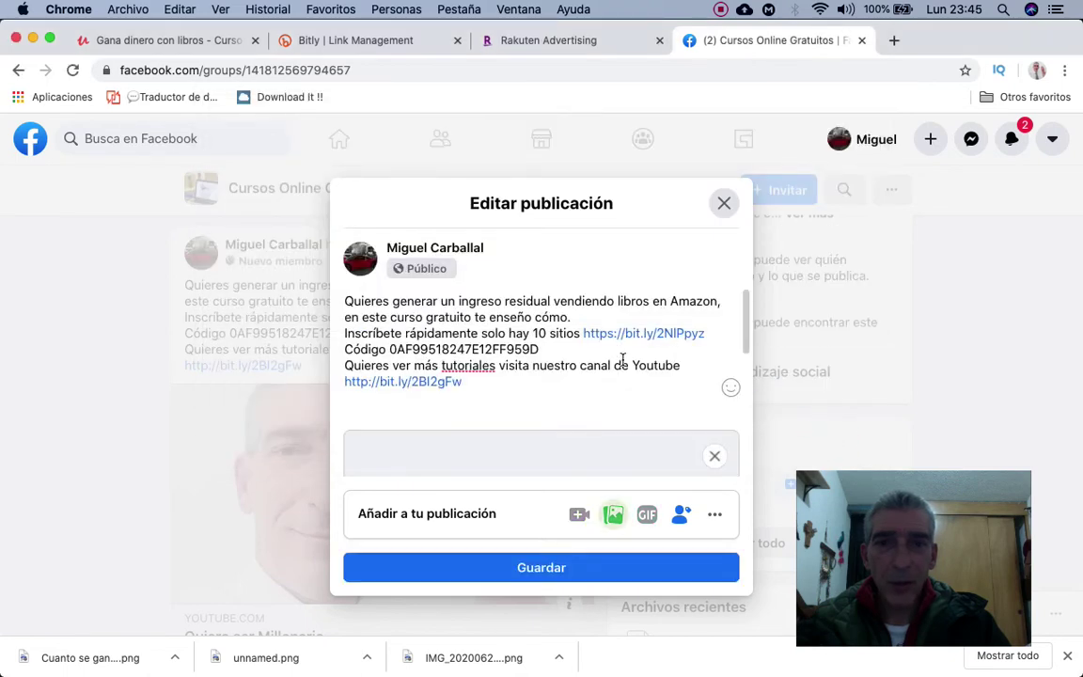
scroll(567, 394, down, 3)
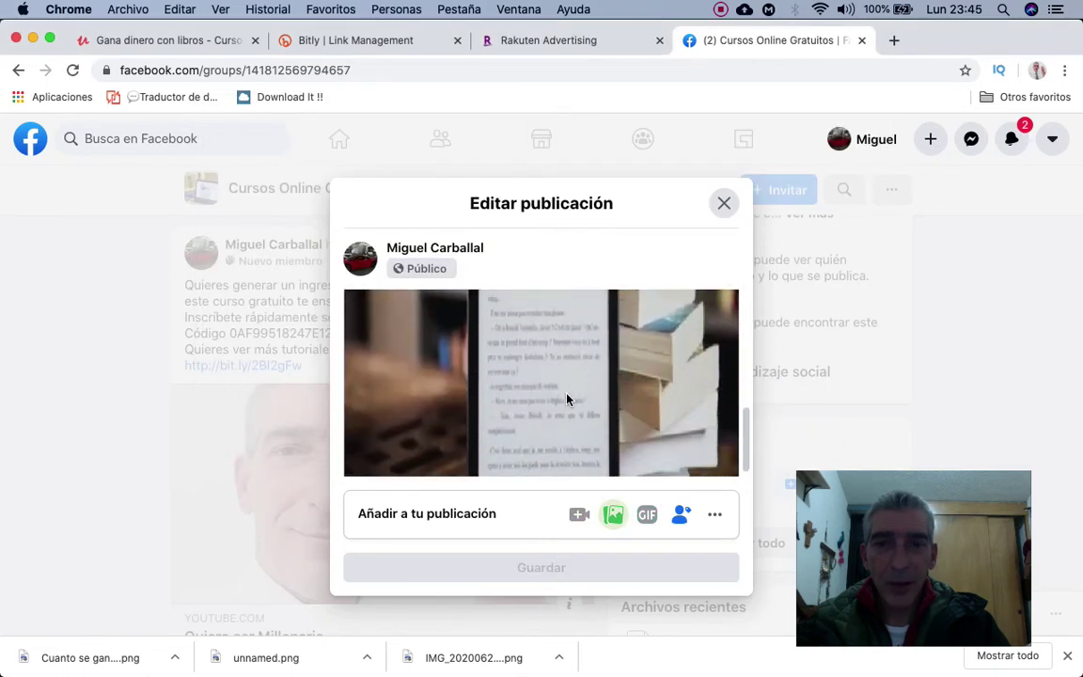
click(551, 574)
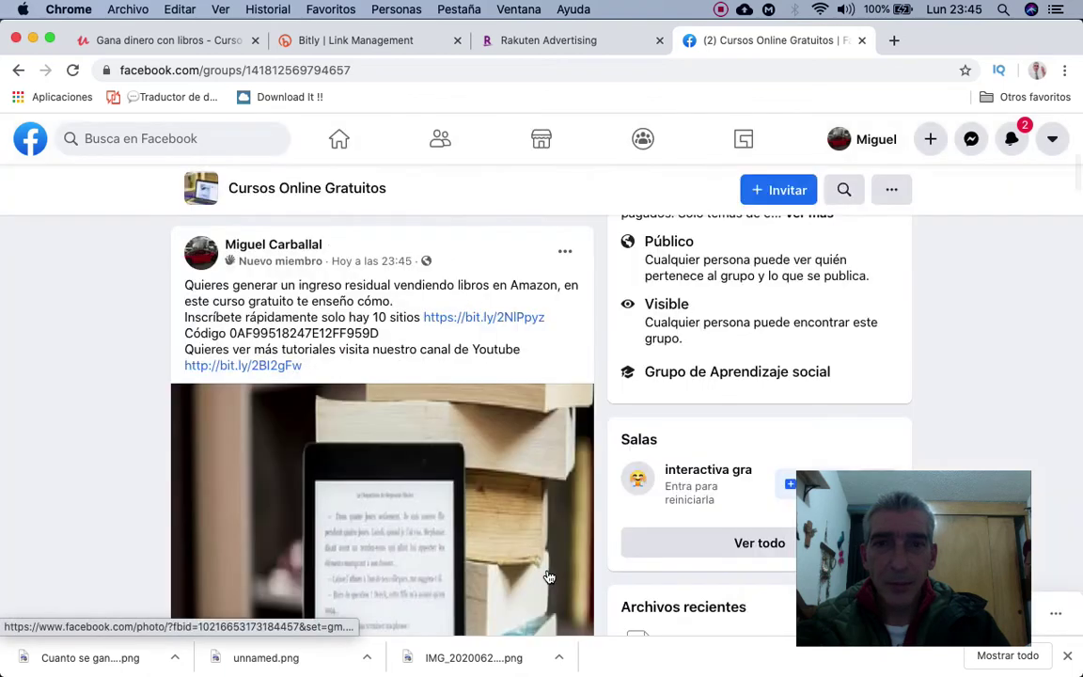
Review the edited post's text, links and image in the group feed
scroll(429, 406, down, 6)
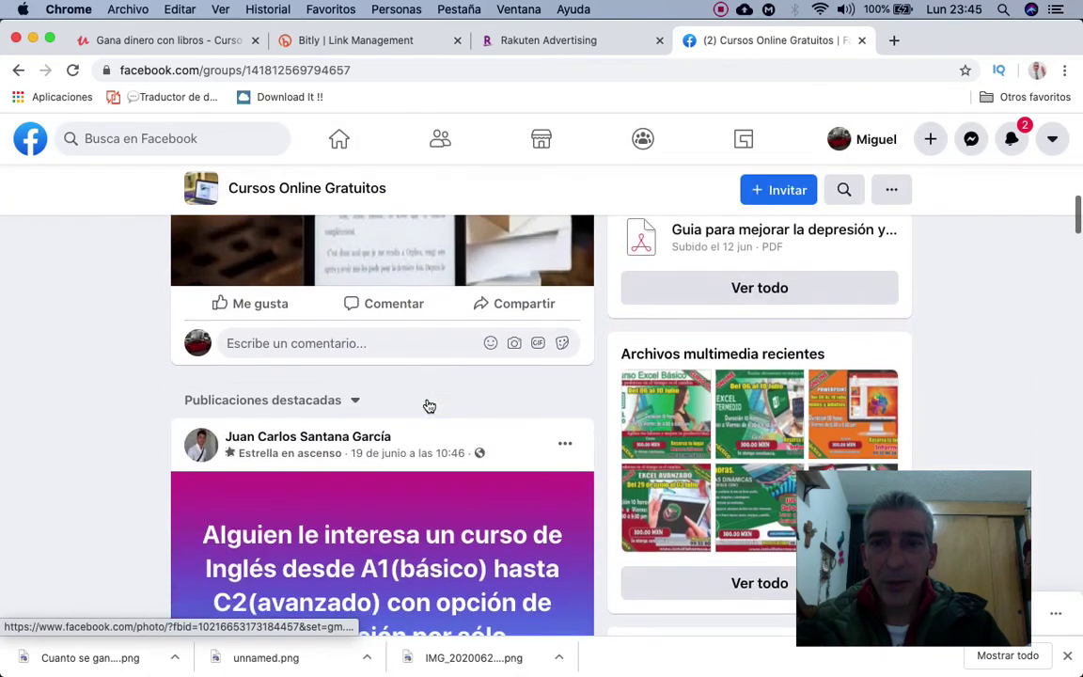
scroll(429, 406, up, 5)
scroll(429, 406, up, 5)
scroll(429, 406, down, 3)
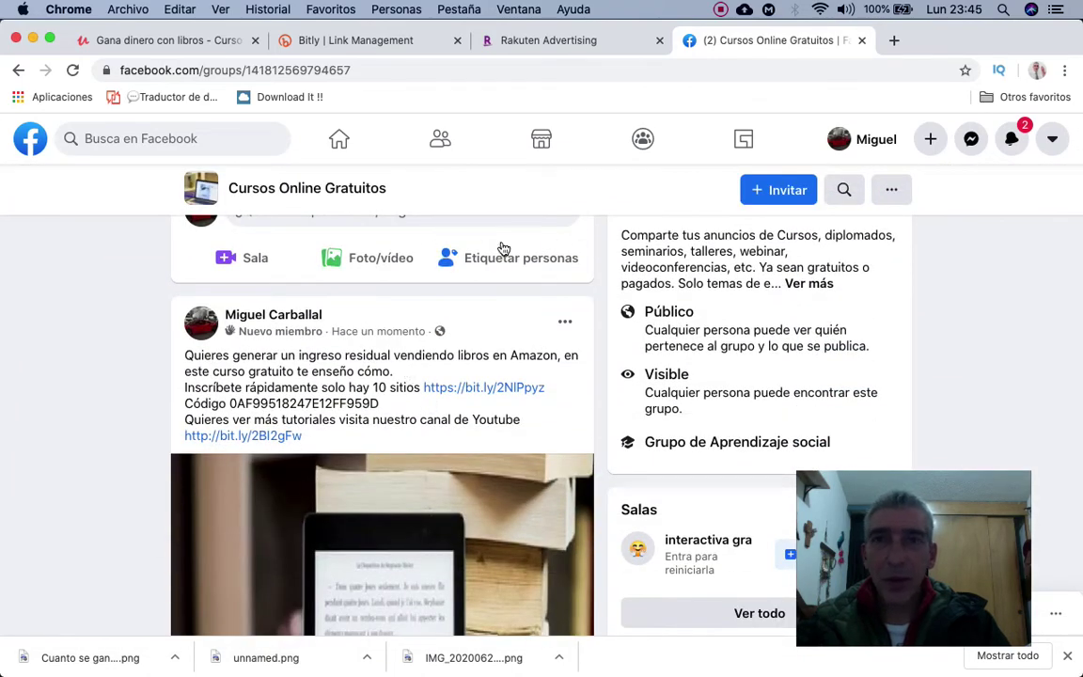
scroll(465, 314, up, 3)
scroll(464, 313, up, 1)
Return to the Udemy promotions page, dismiss the coupon dialog, and examine the active and expired coupons and their redemptions
click(212, 40)
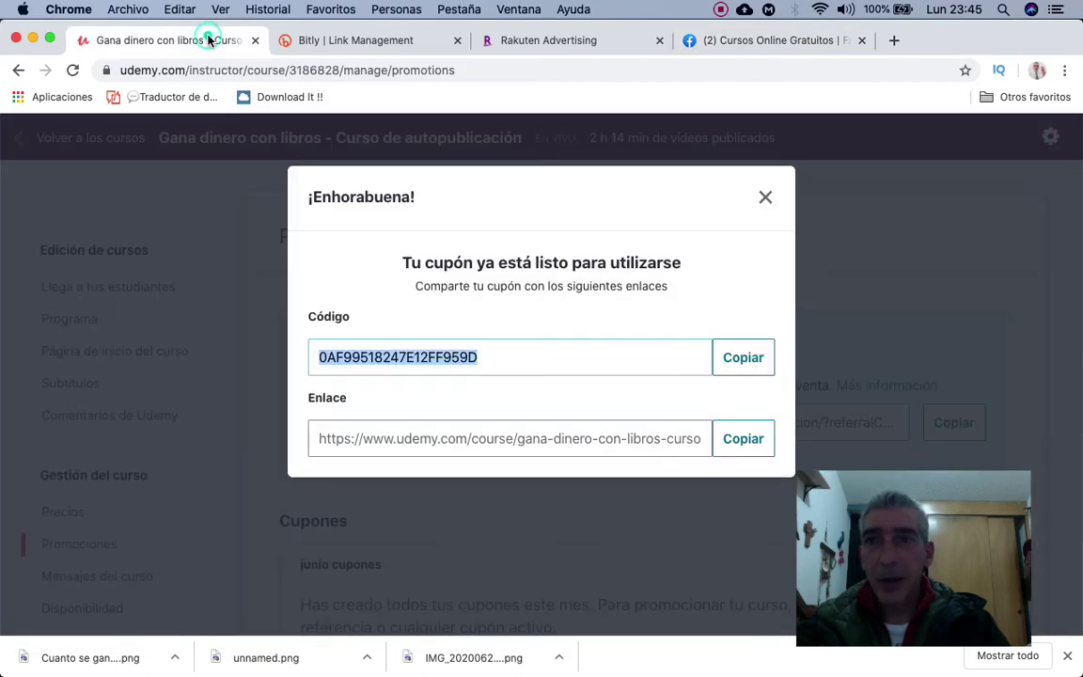
click(769, 196)
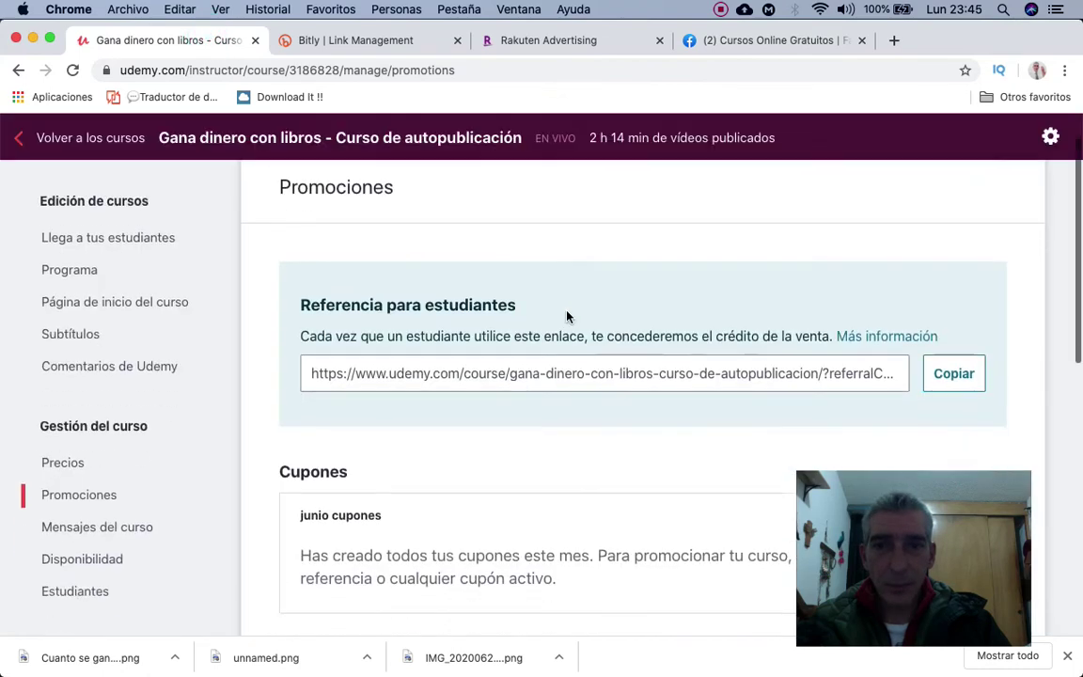
scroll(567, 315, down, 5)
scroll(567, 312, down, 1)
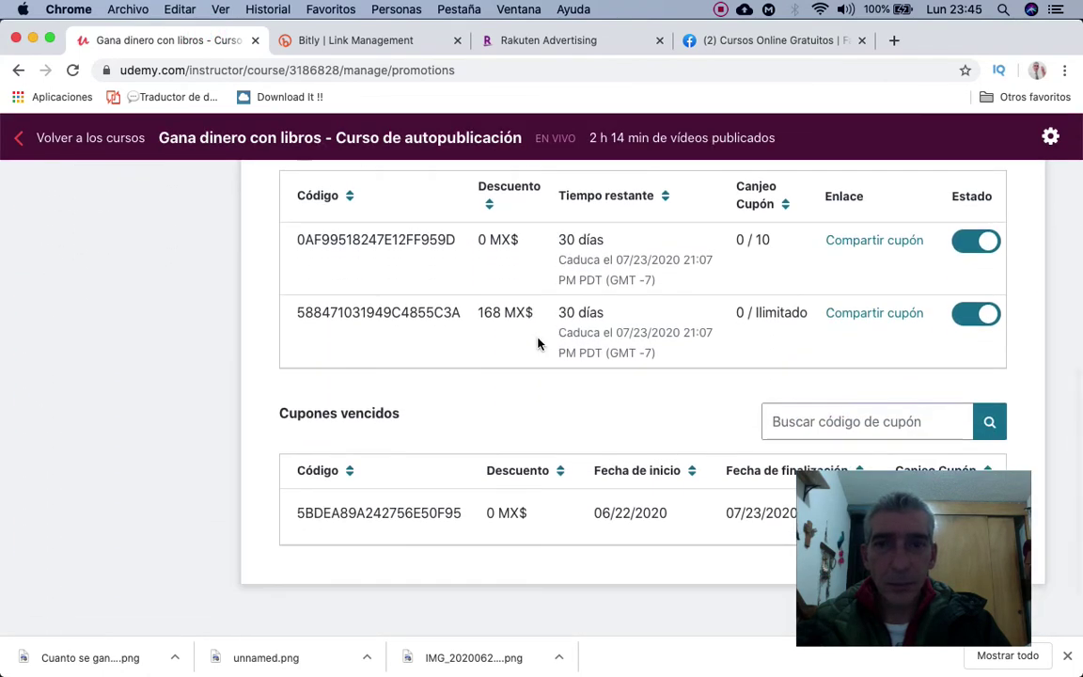
scroll(514, 374, down, 1)
scroll(514, 375, down, 1)
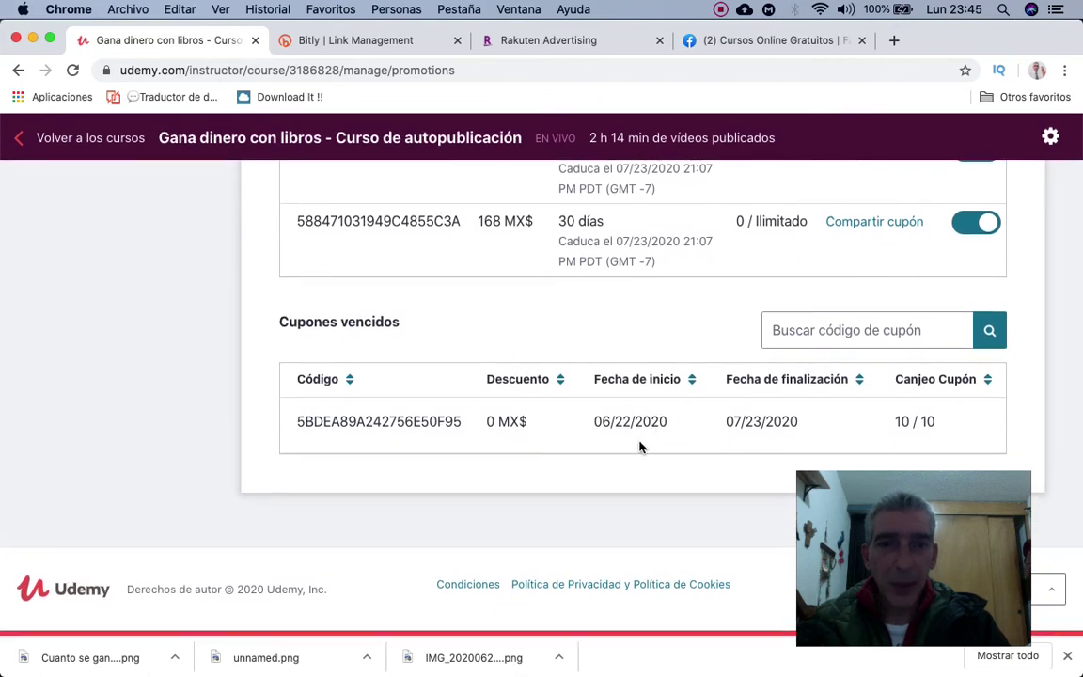
Compare the redemptions of the active coupons with those of the expired coupon on the course's promotions page
scroll(631, 428, up, 3)
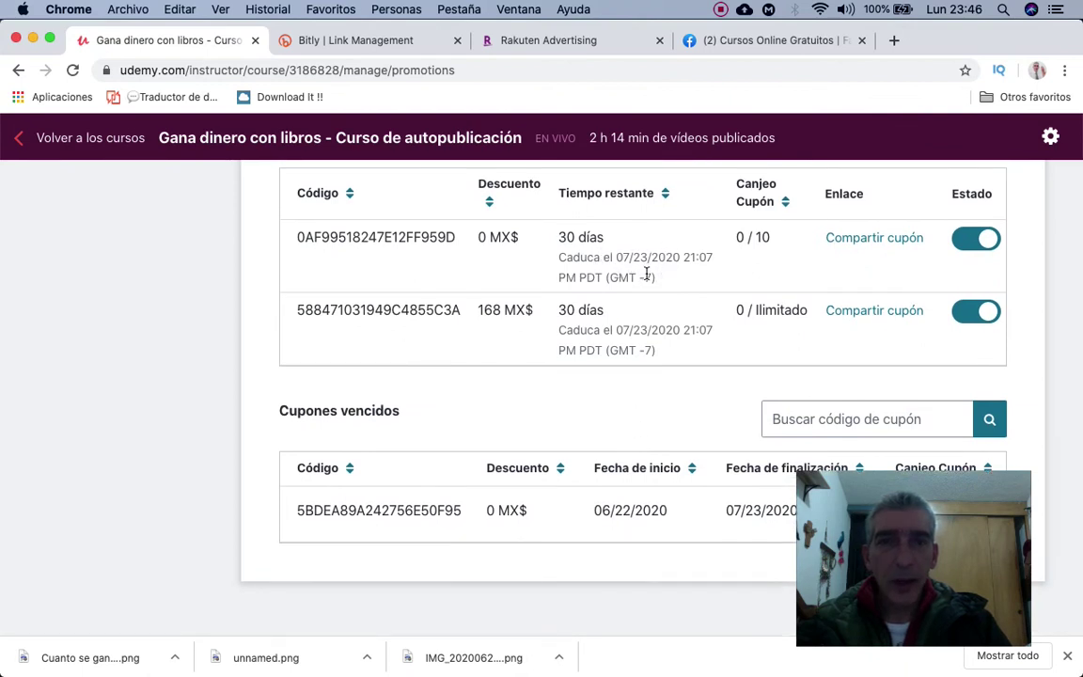
scroll(647, 274, down, 3)
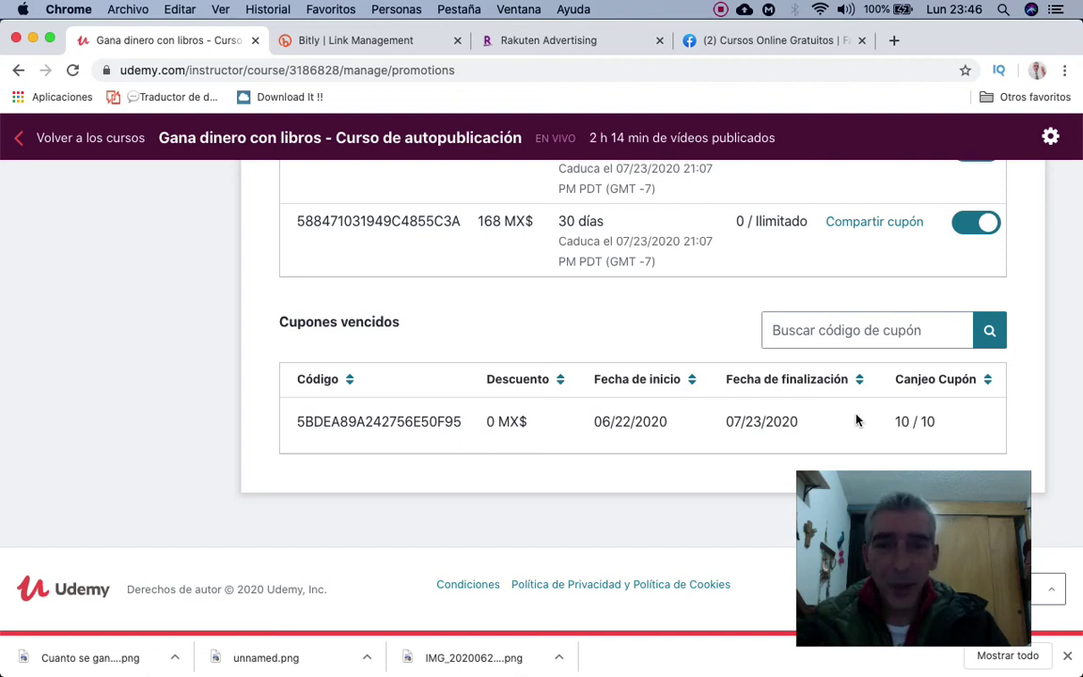
scroll(656, 351, up, 10)
Switch to Bitly, close the link editing pane, and examine the click counts of the recent course links
click(355, 40)
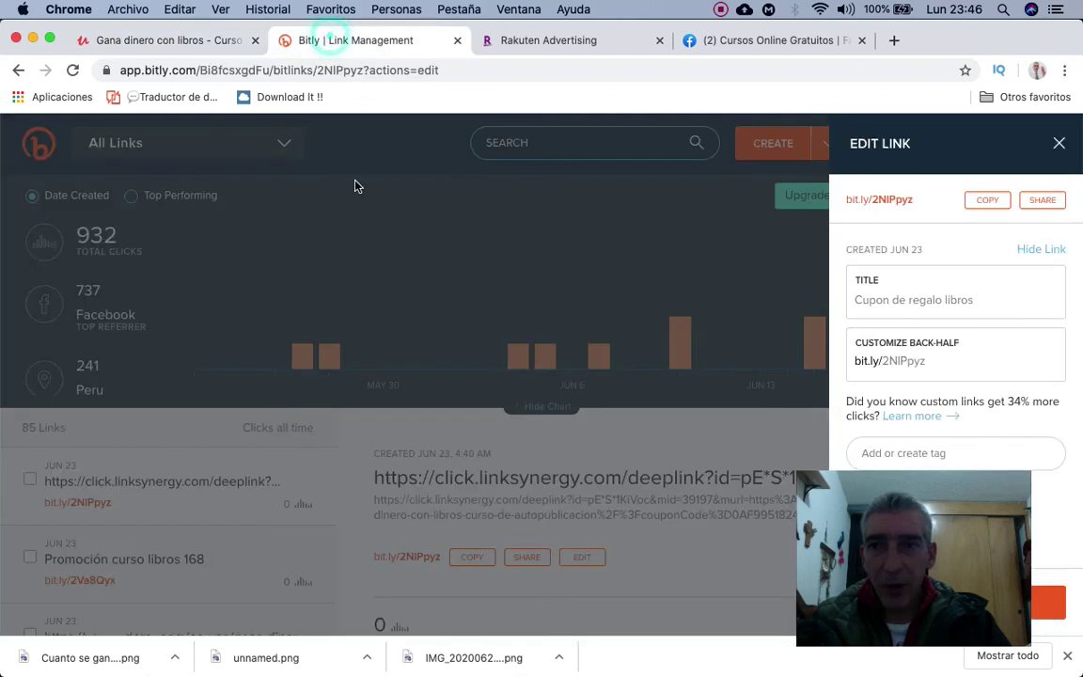
click(1058, 145)
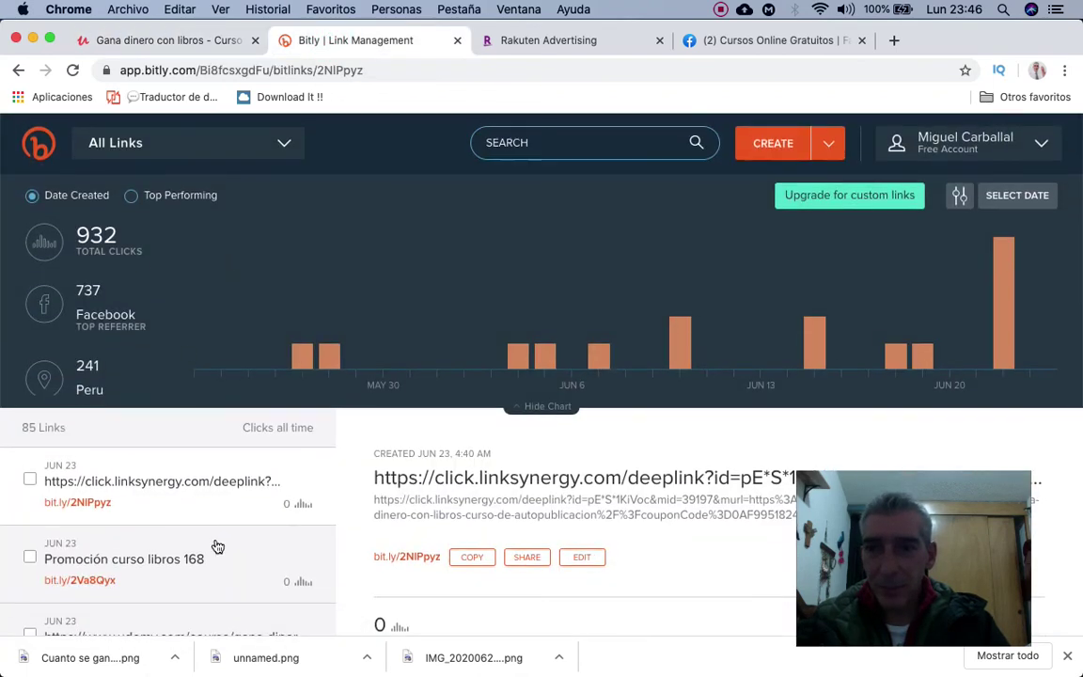
scroll(217, 547, down, 5)
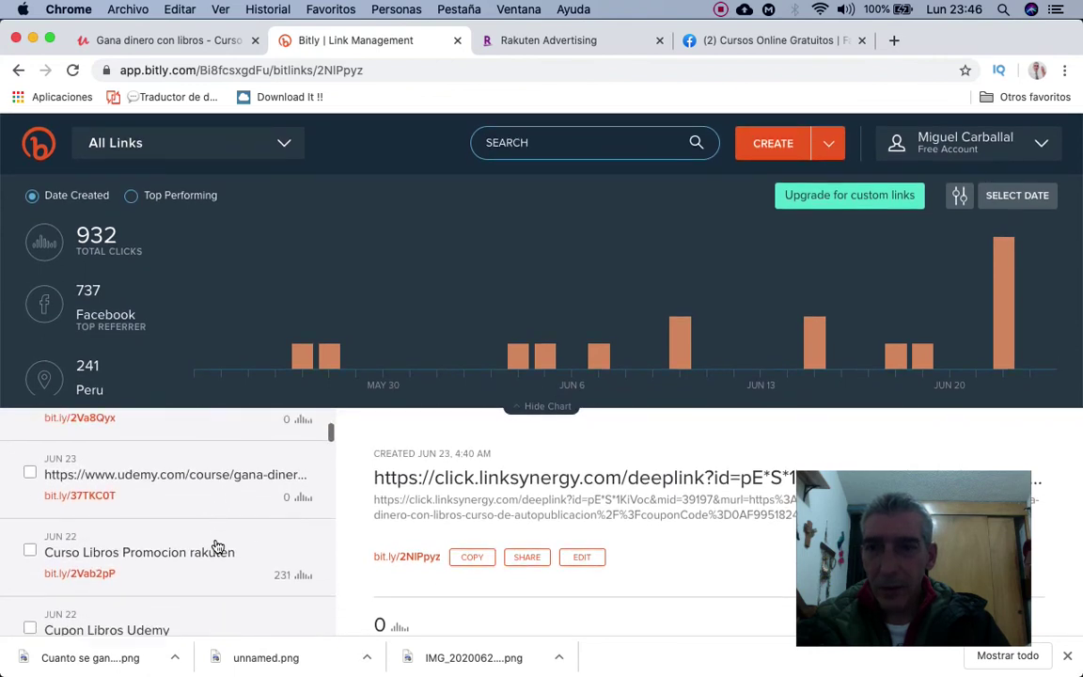
scroll(213, 547, down, 1)
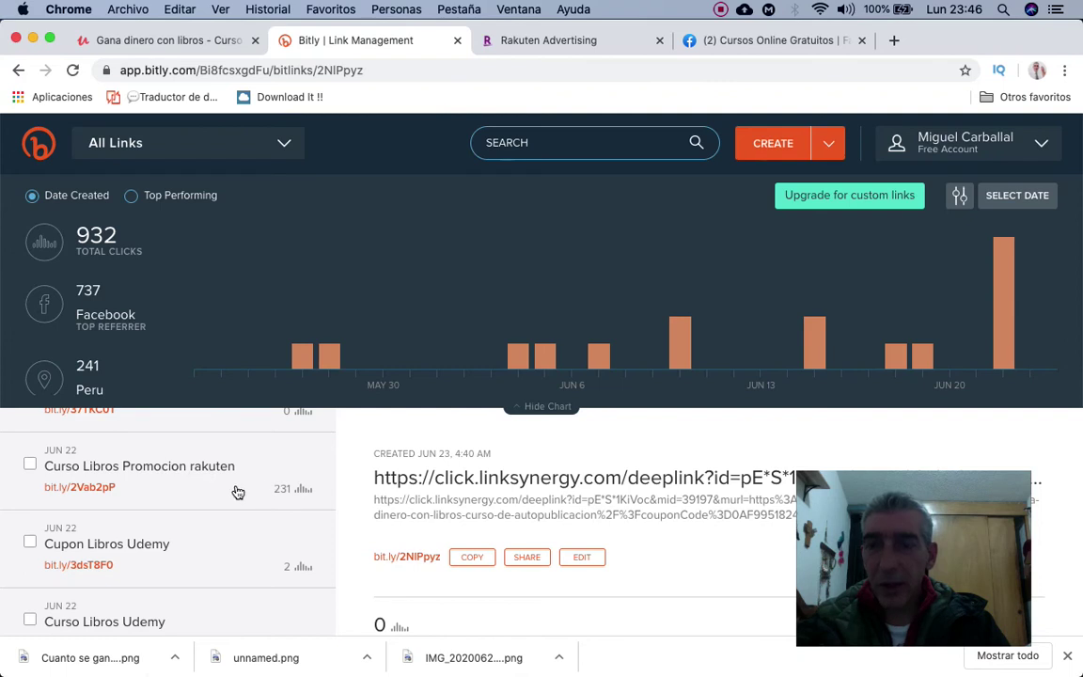
scroll(235, 491, down, 4)
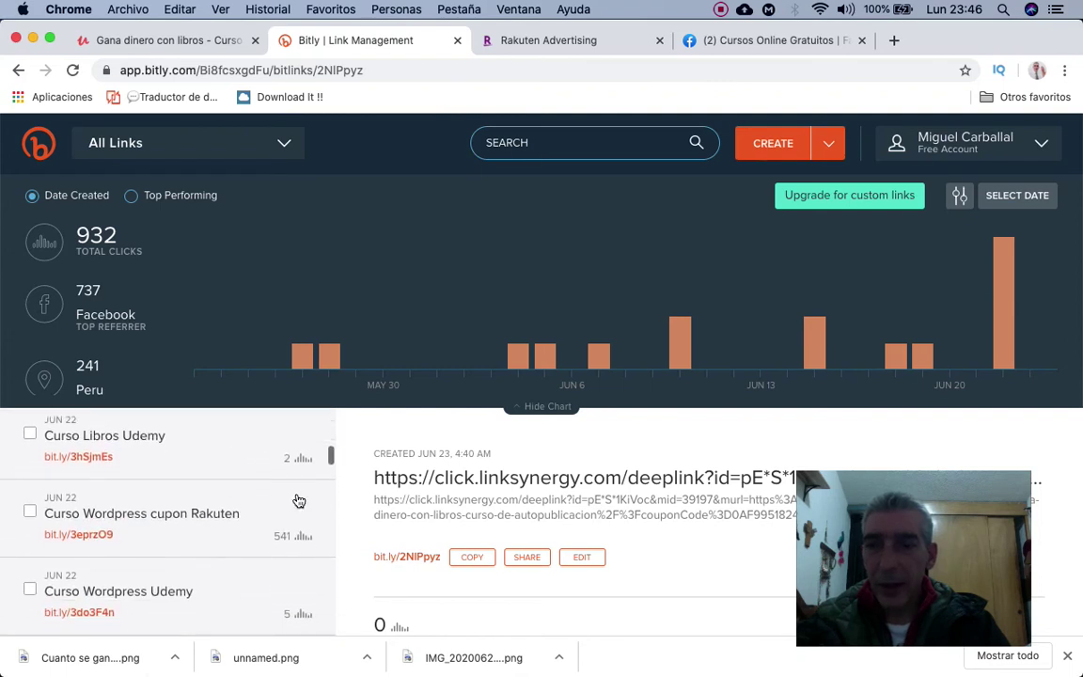
Return to the Udemy instructor course list, sort it by Publicados primero, and review this month's enrolments per course
click(218, 43)
scroll(394, 414, down, 3)
scroll(394, 413, up, 6)
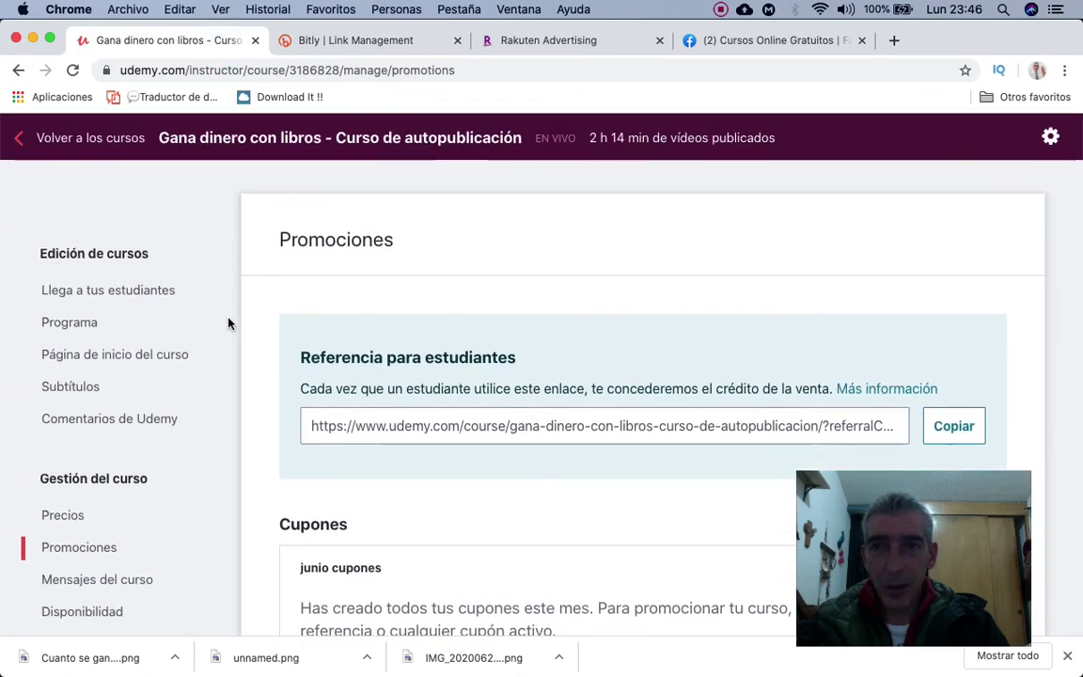
scroll(194, 448, down, 1)
scroll(194, 448, up, 1)
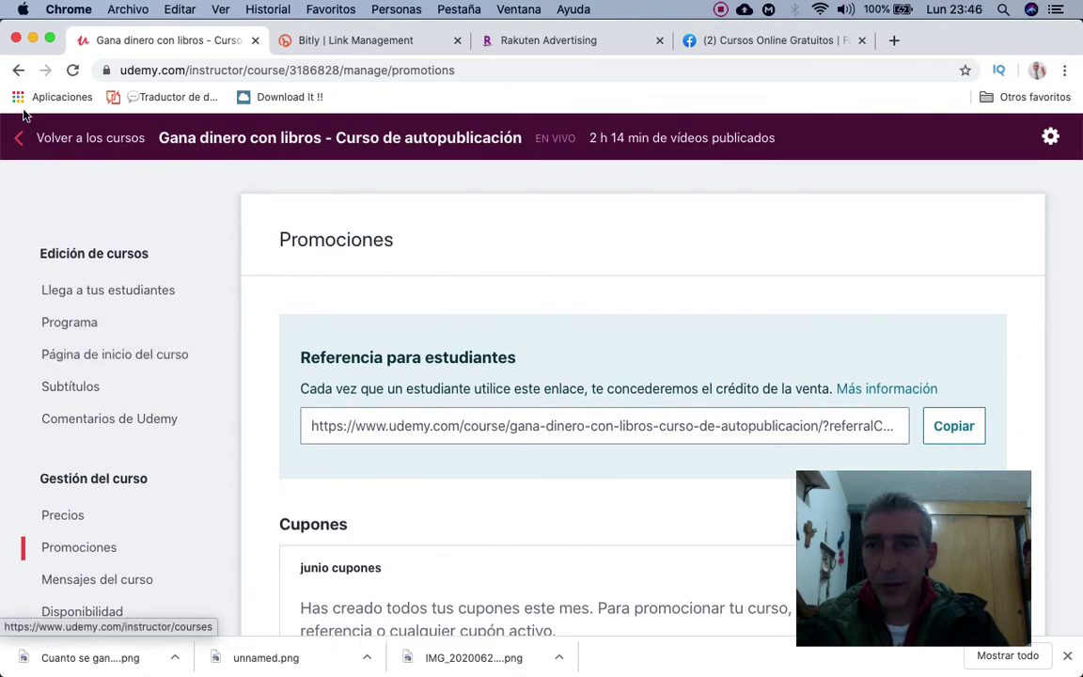
click(19, 138)
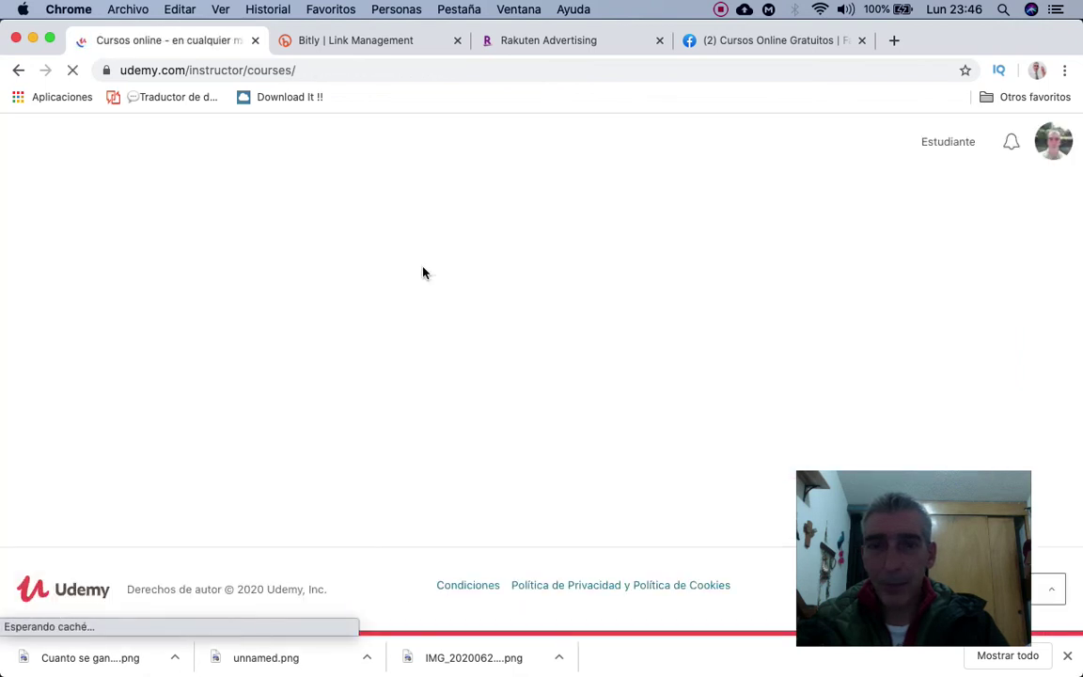
click(409, 370)
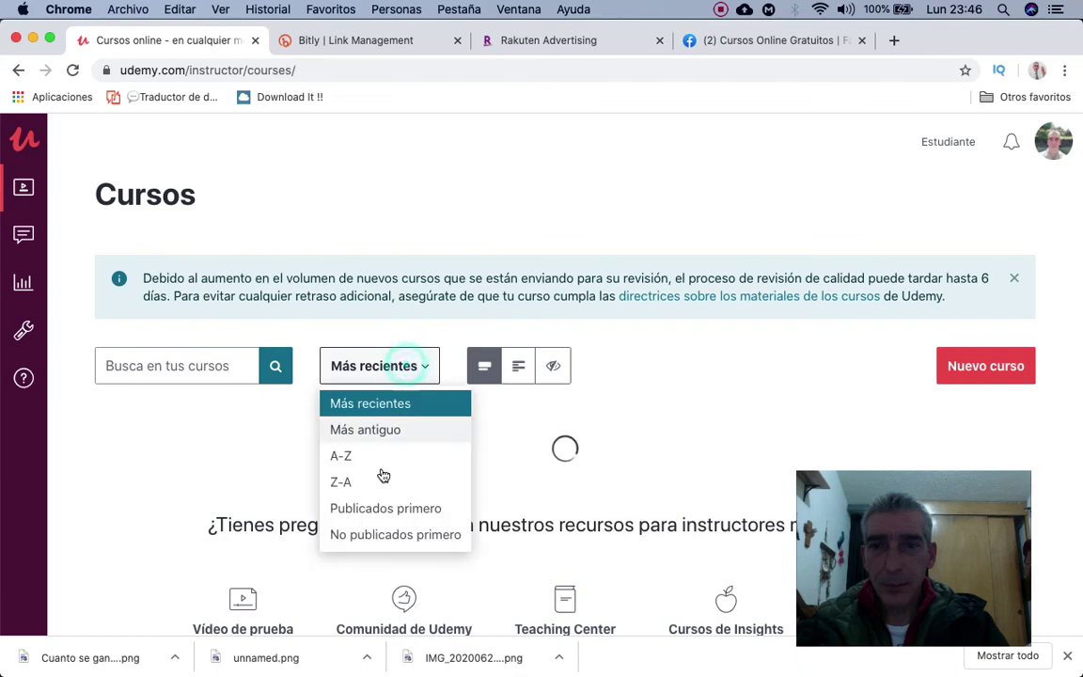
click(375, 508)
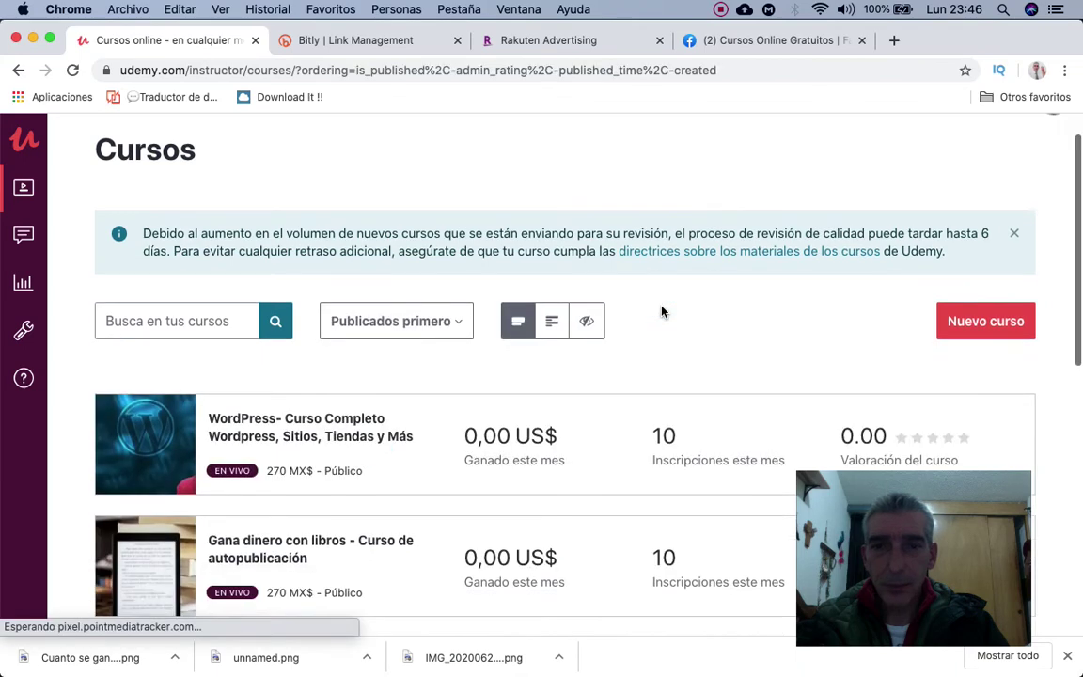
scroll(660, 309, down, 5)
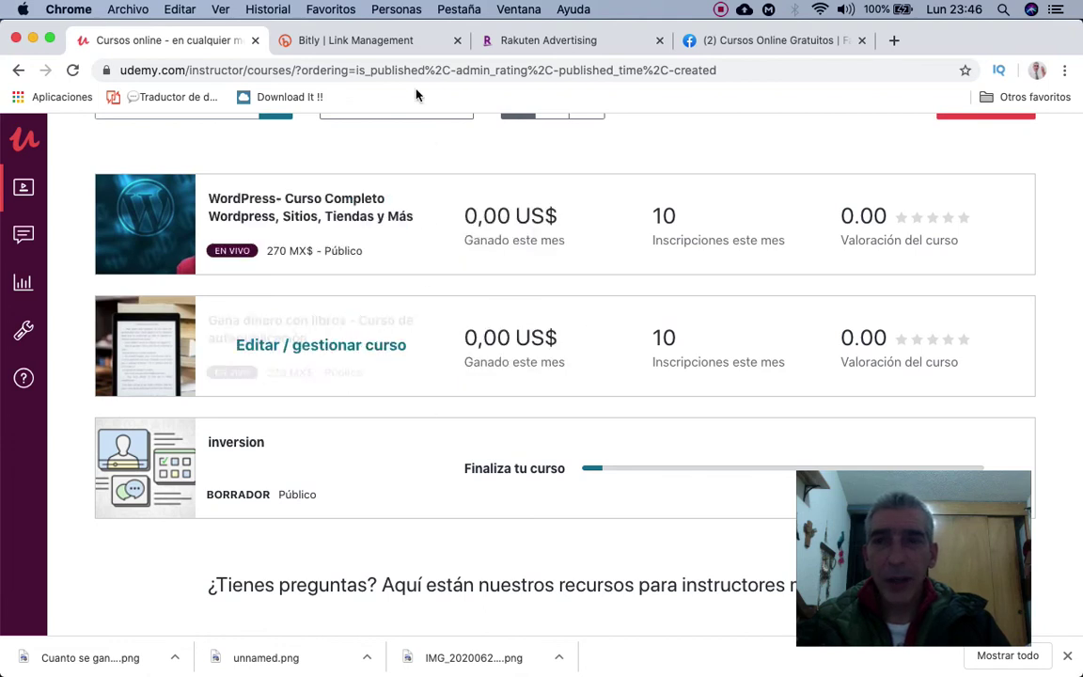
Compare the Bitly clicks of the Rakuten links for the WordPress and book courses with those of the Udemy links
click(335, 42)
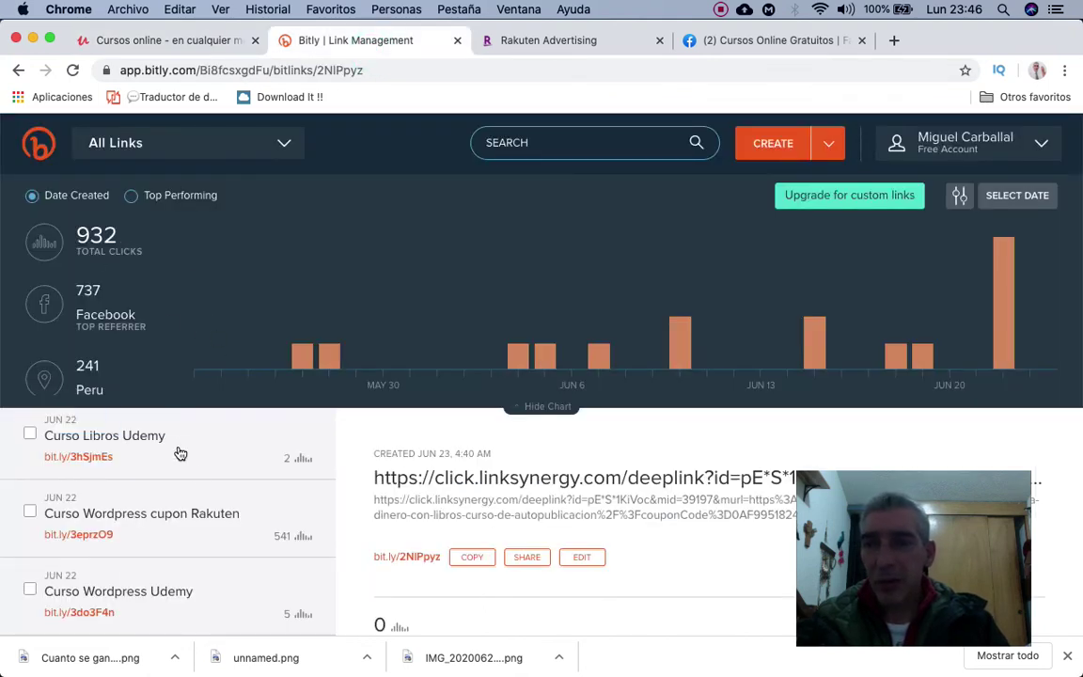
scroll(202, 497, down, 1)
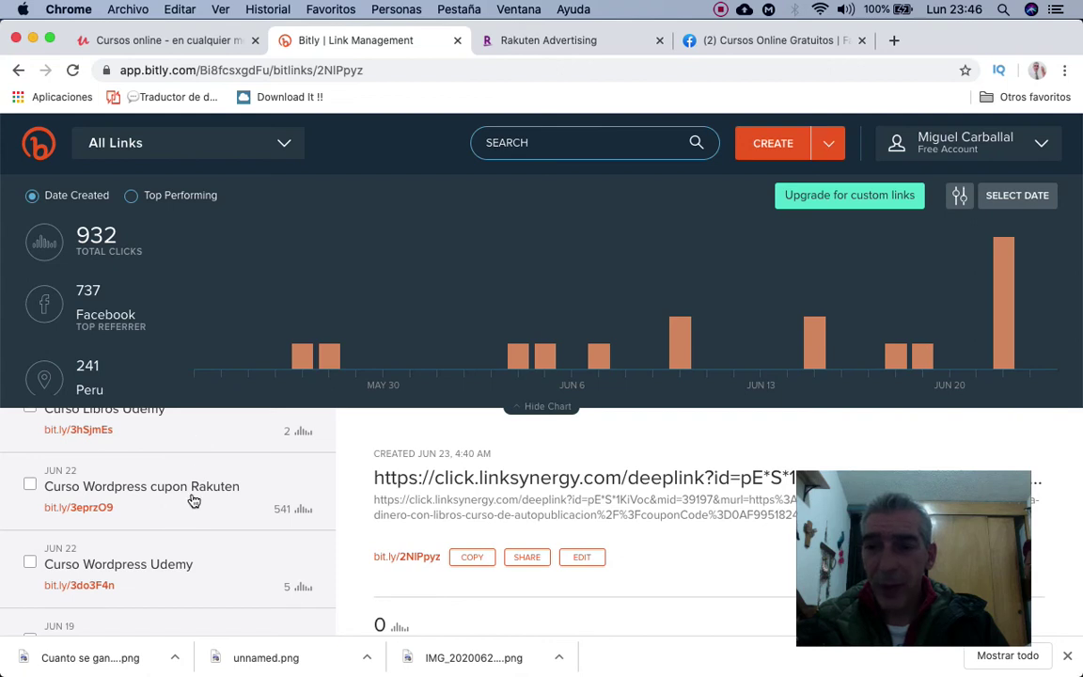
scroll(279, 518, up, 5)
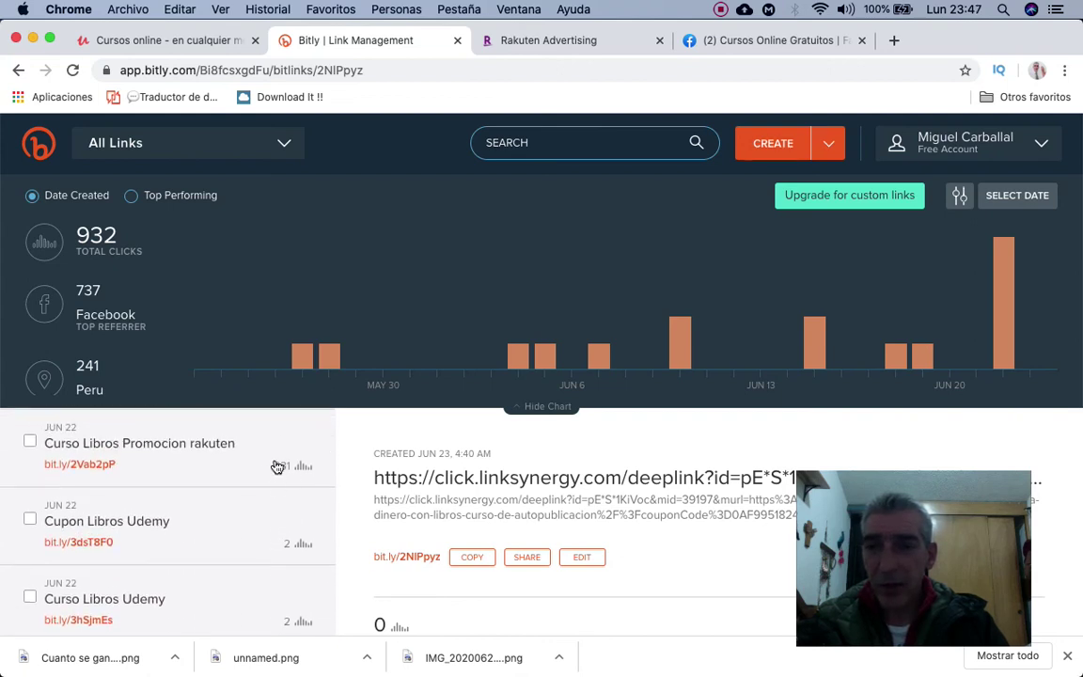
scroll(277, 467, down, 1)
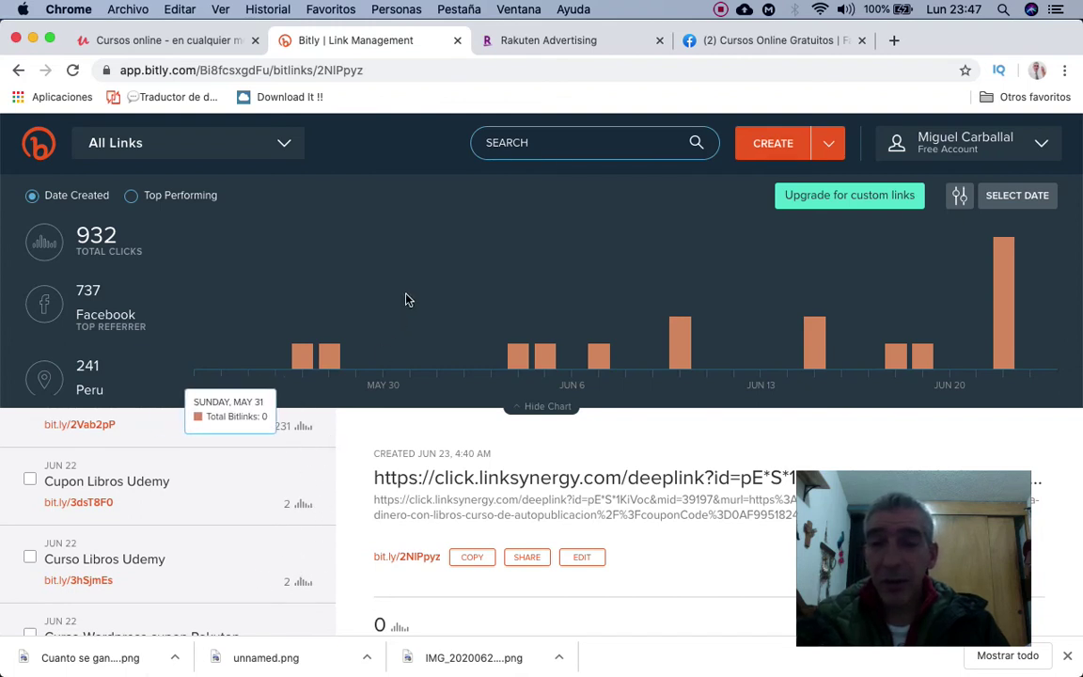
scroll(177, 547, up, 5)
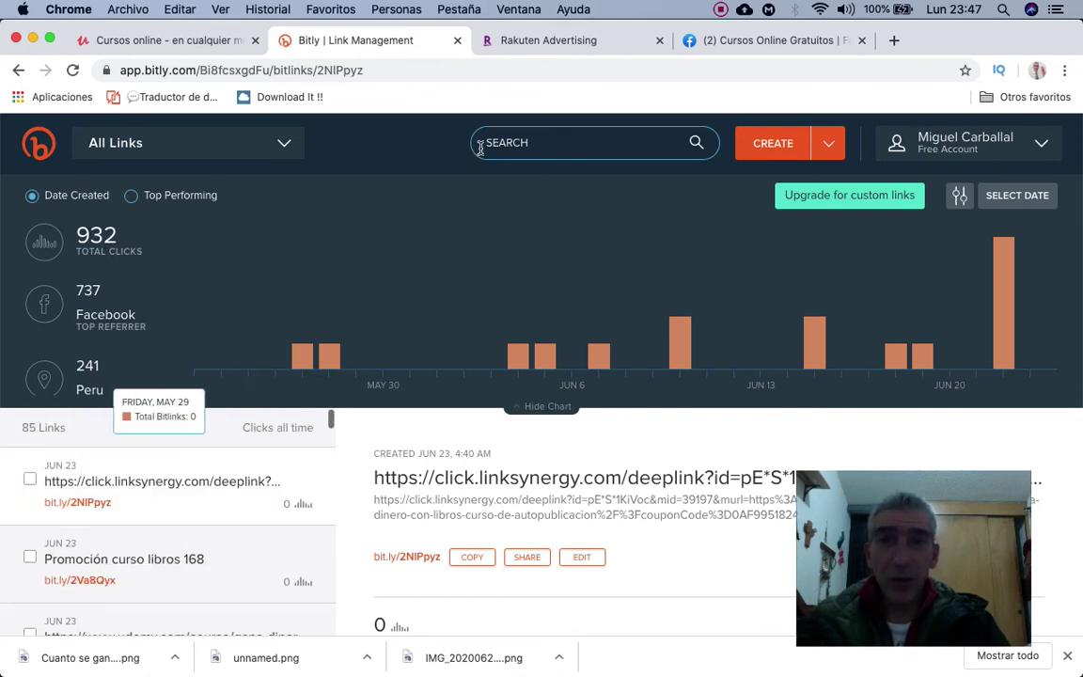
Review the published coupon post and the group header of Cursos Online Gratuitos on Facebook
click(752, 40)
scroll(479, 308, down, 2)
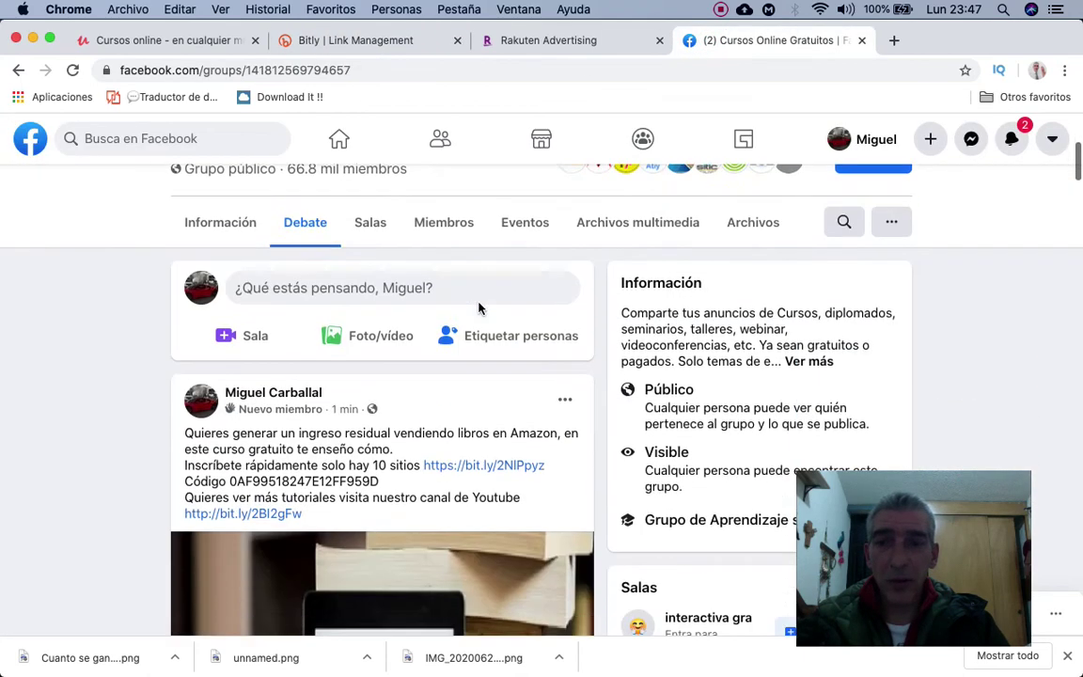
scroll(478, 308, down, 2)
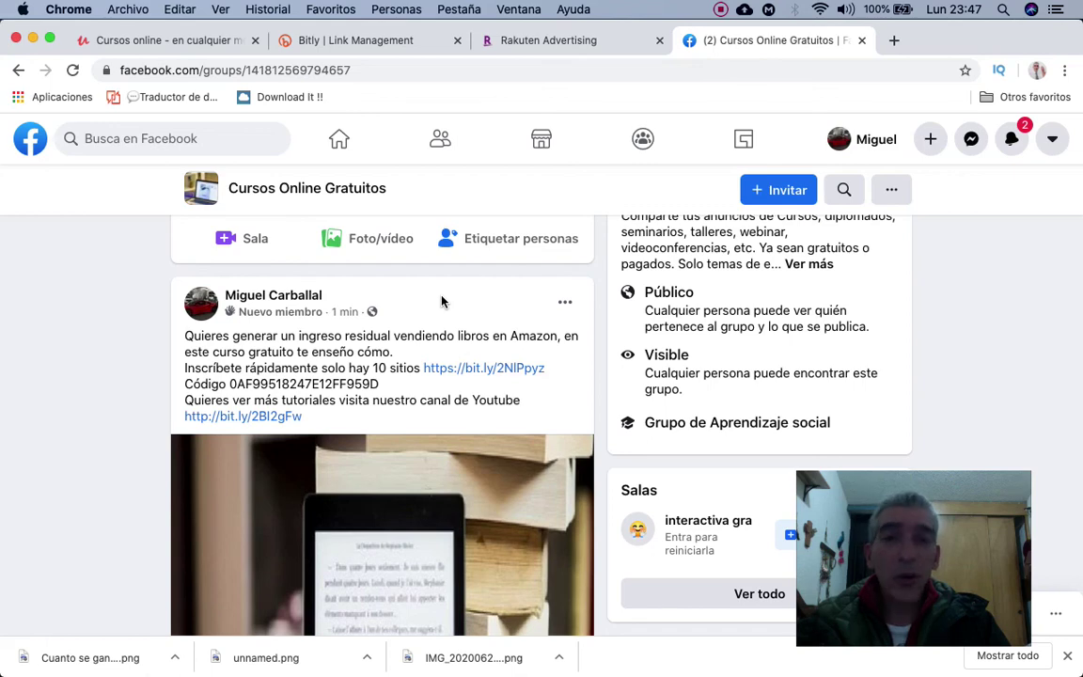
scroll(442, 301, up, 5)
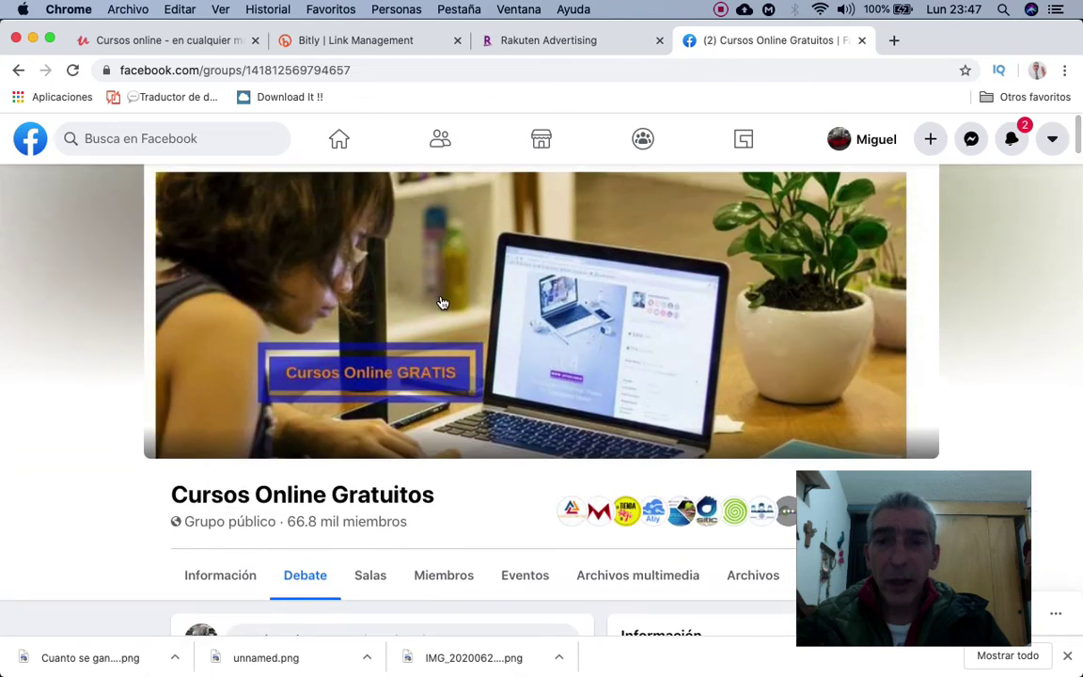
scroll(442, 302, down, 3)
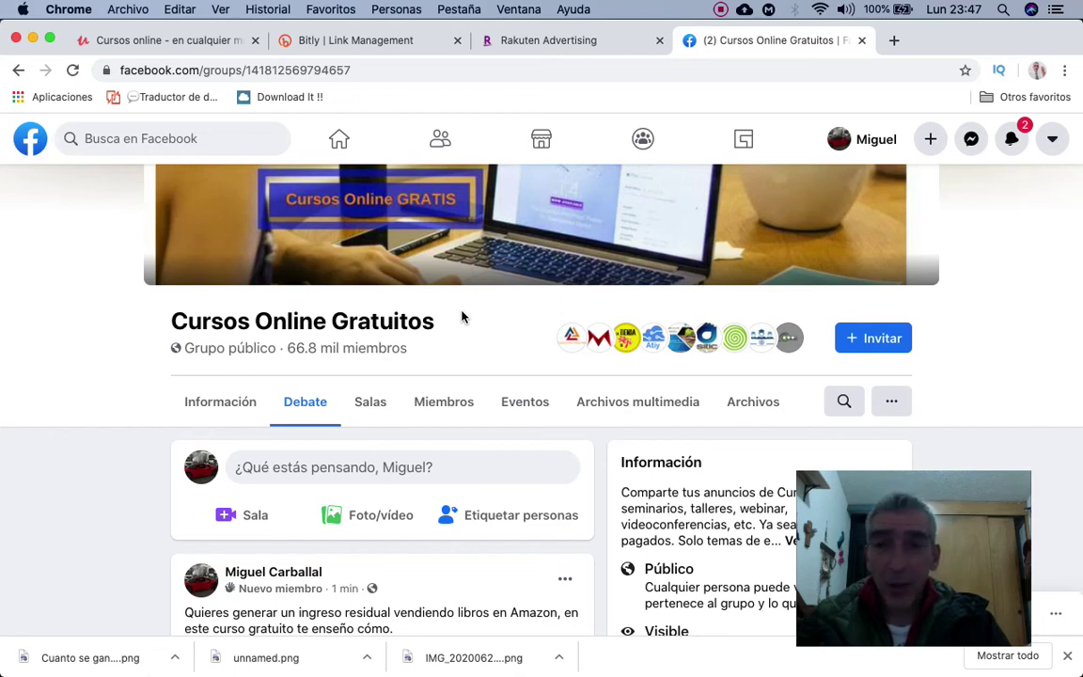
scroll(462, 318, up, 3)
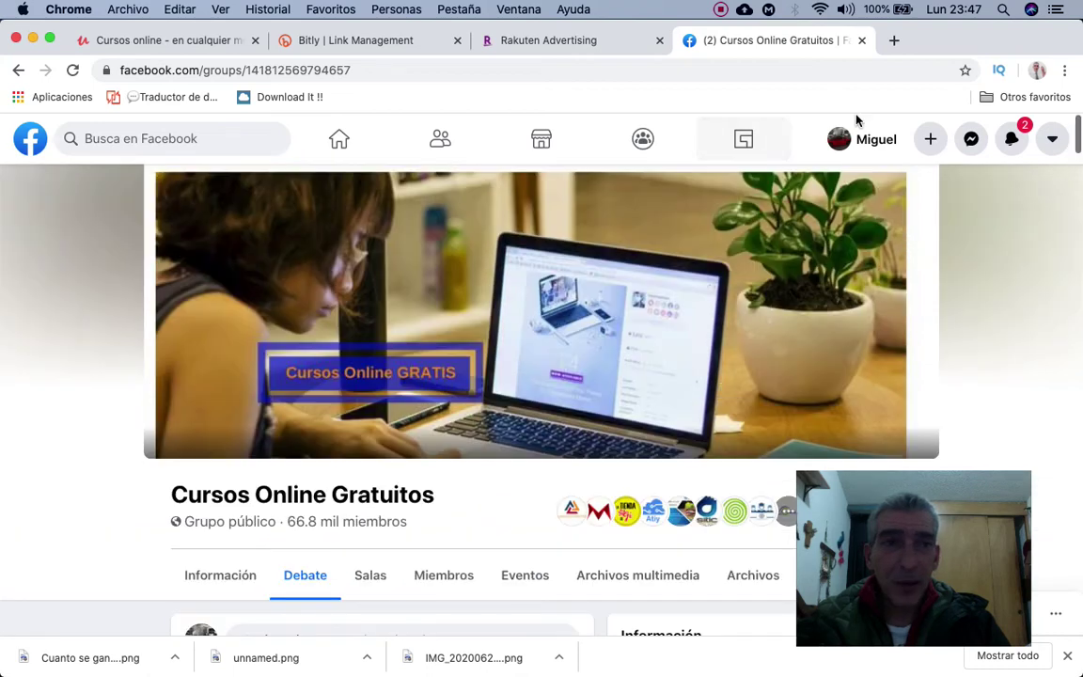
Open the Facebook notification about reactions to the WordPress course post in the Cursos & Cupones Gratis group
click(1012, 138)
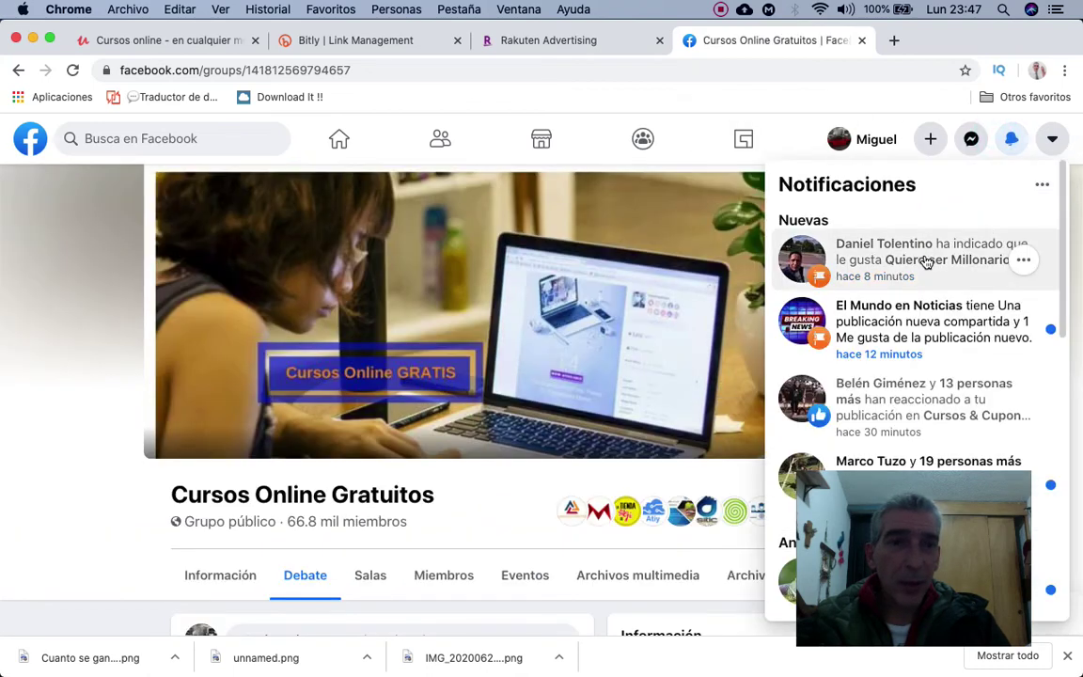
scroll(921, 254, down, 2)
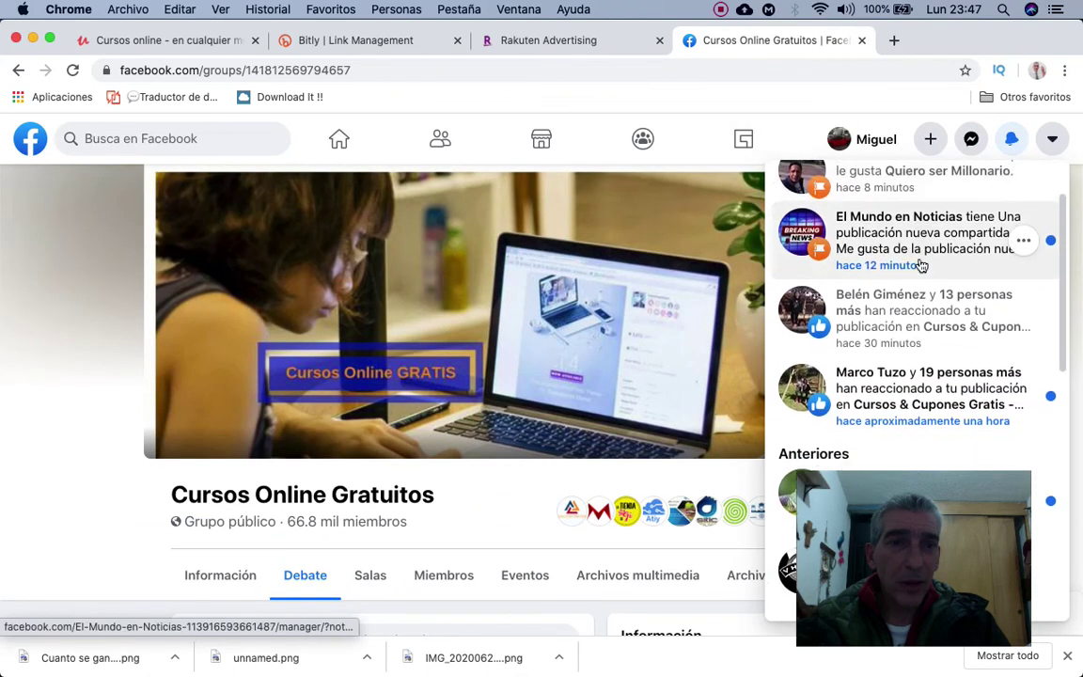
scroll(918, 310, down, 1)
click(909, 324)
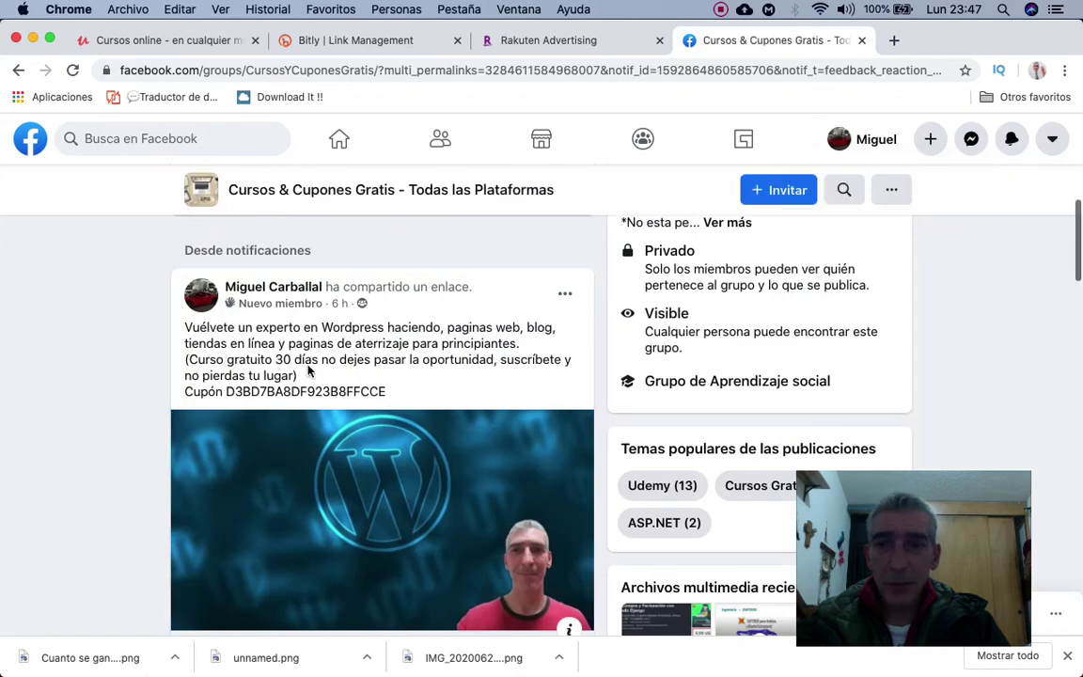
Read the WordPress course post's text, reactions and members' comments about the coupon
scroll(296, 381, down, 3)
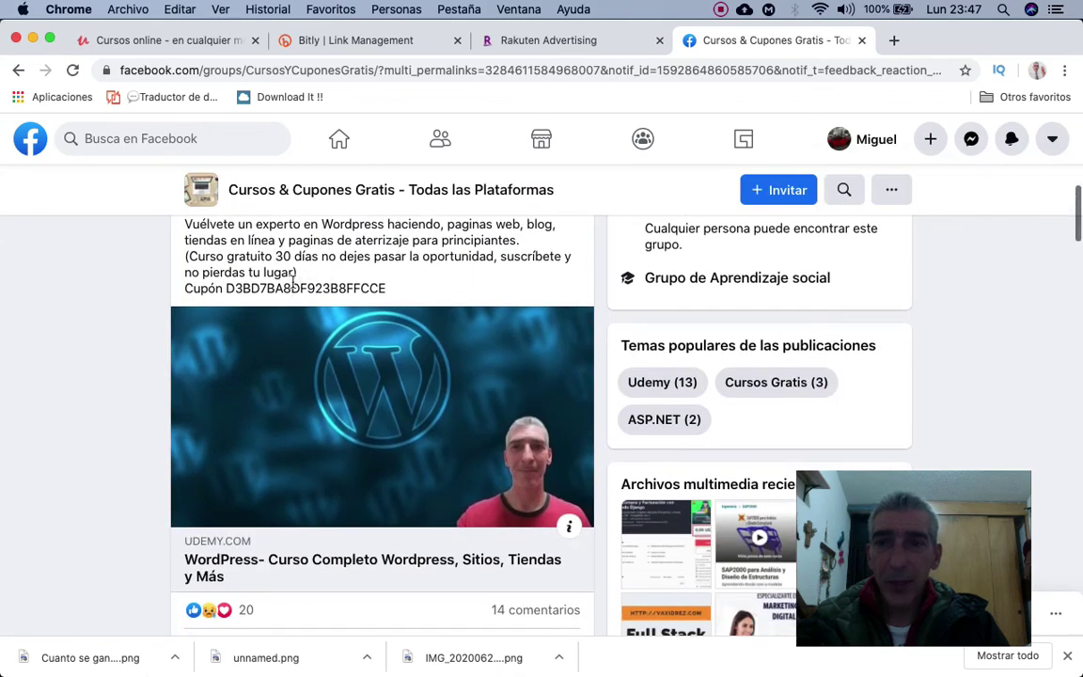
scroll(294, 285, down, 10)
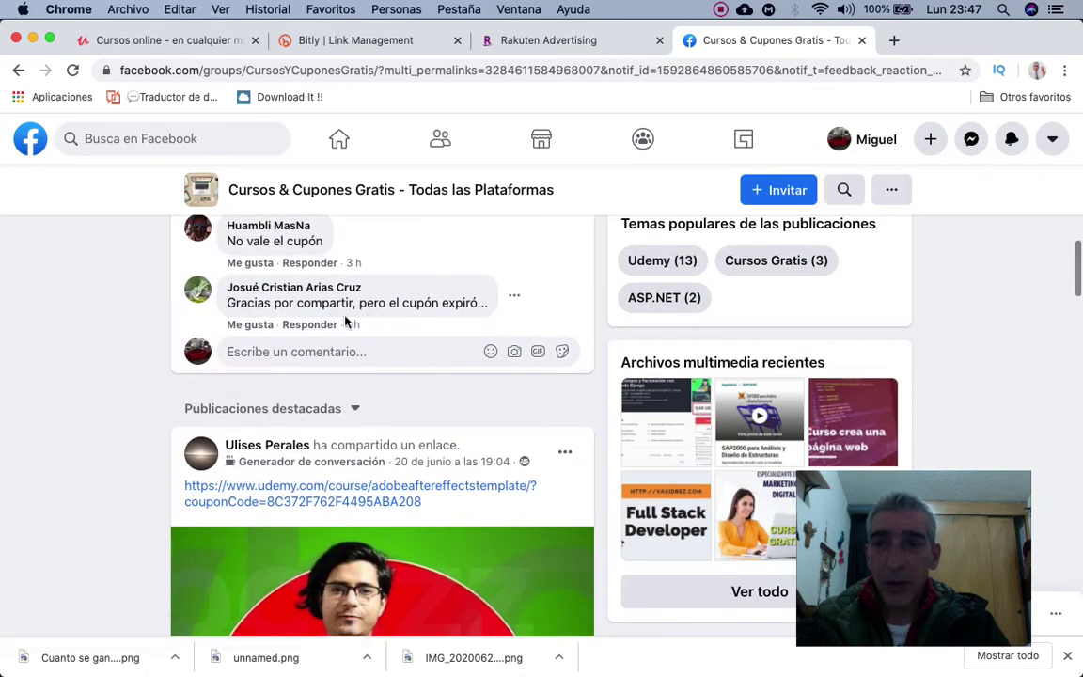
scroll(398, 299, up, 1)
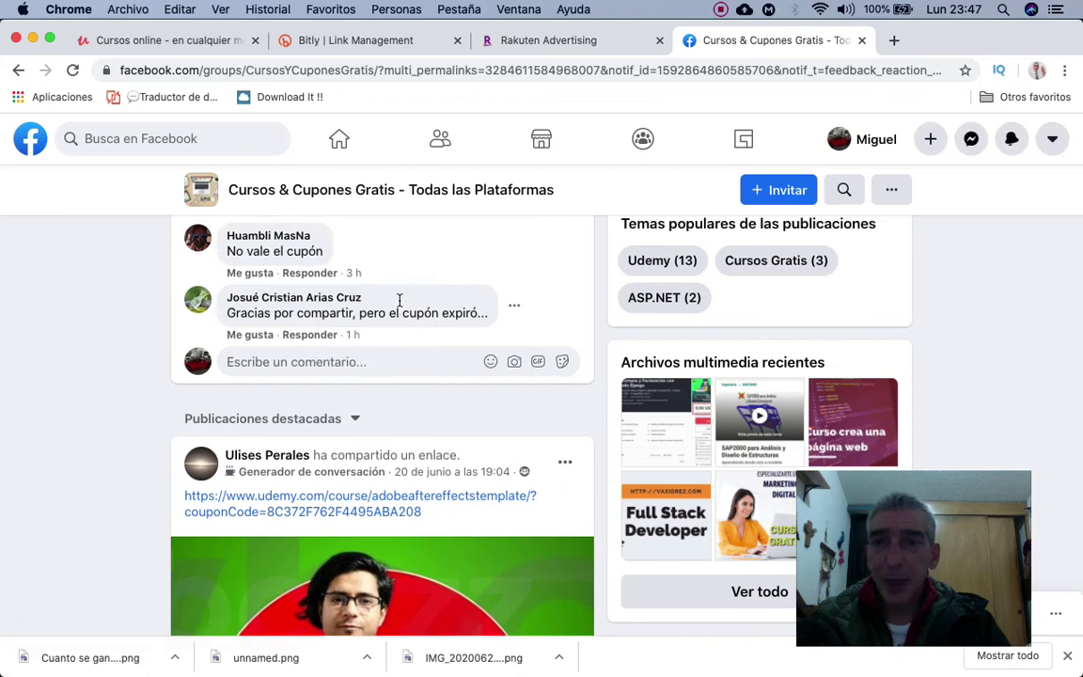
scroll(403, 303, up, 1)
scroll(376, 376, up, 2)
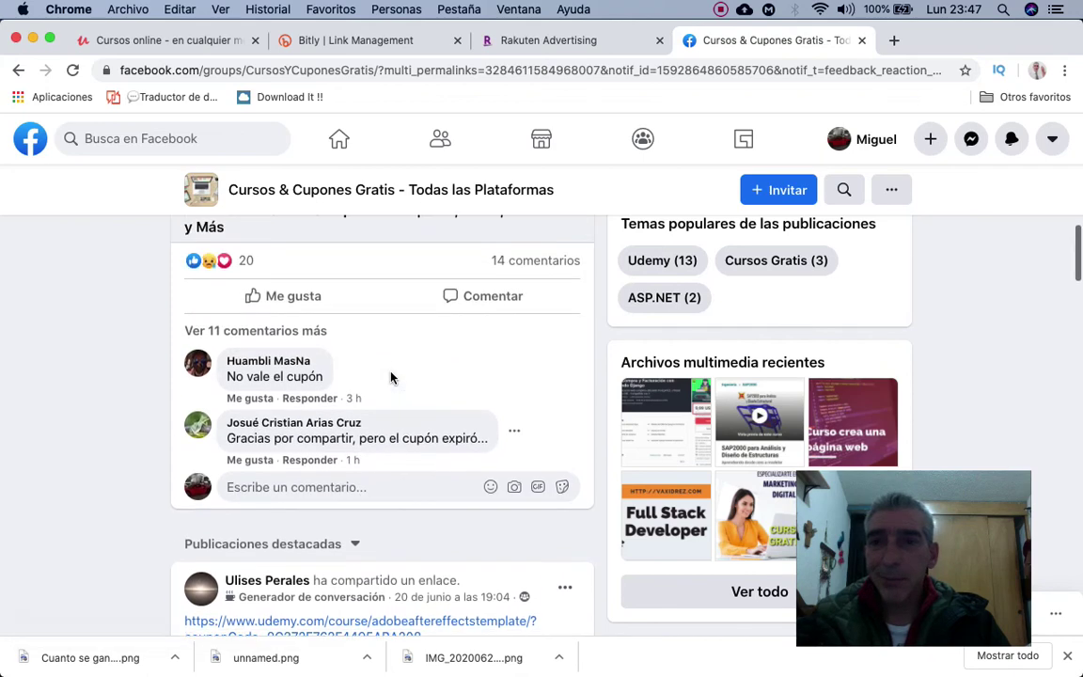
scroll(391, 377, down, 2)
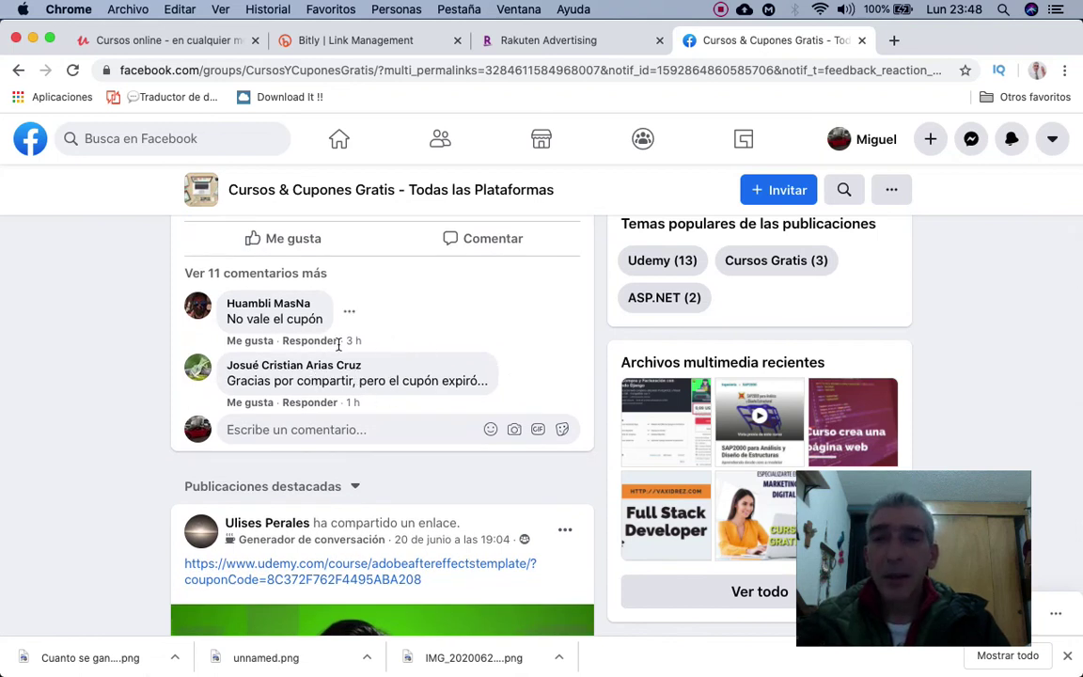
scroll(80, 346, up, 15)
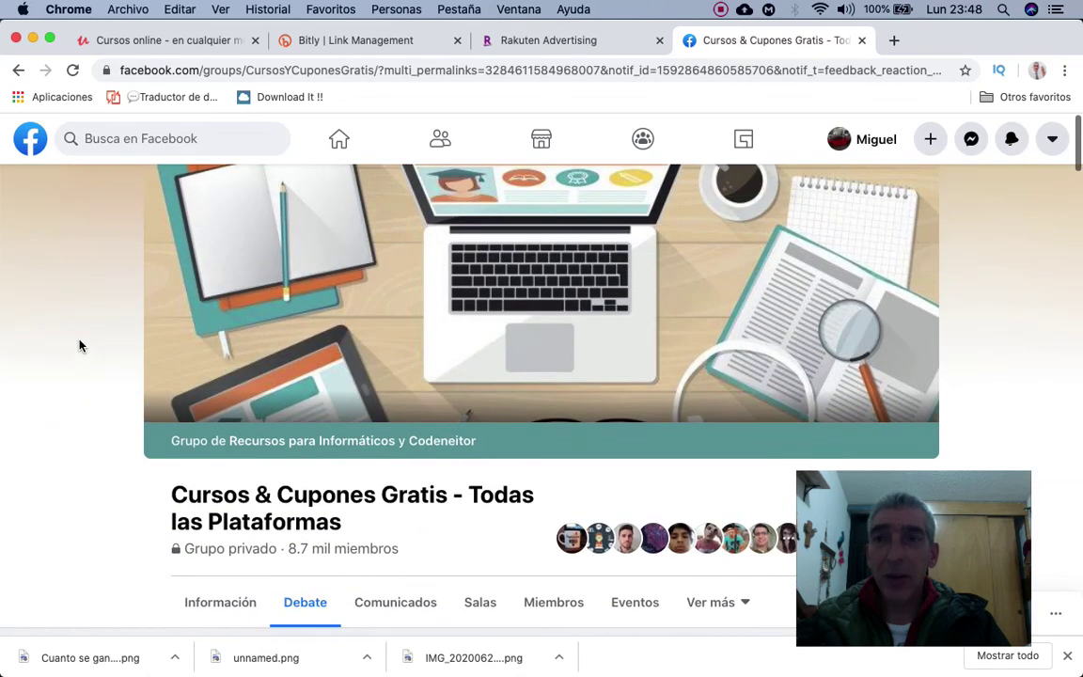
Return to Udemy and open the instructor performance overview (Rendimiento)
click(175, 41)
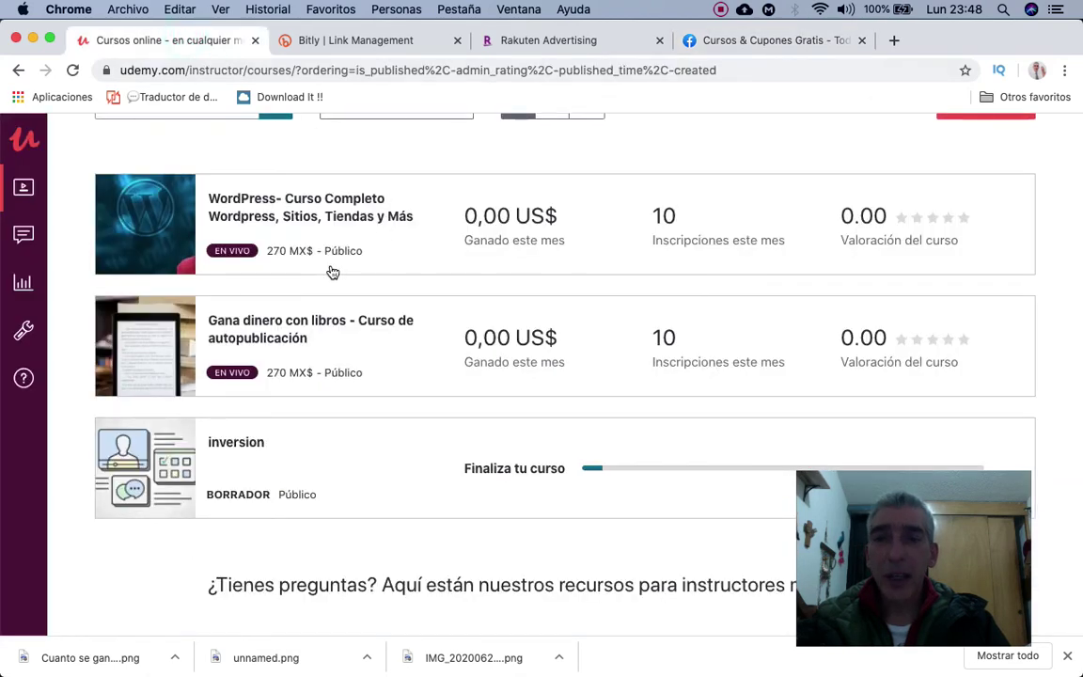
mouse_move(65, 242)
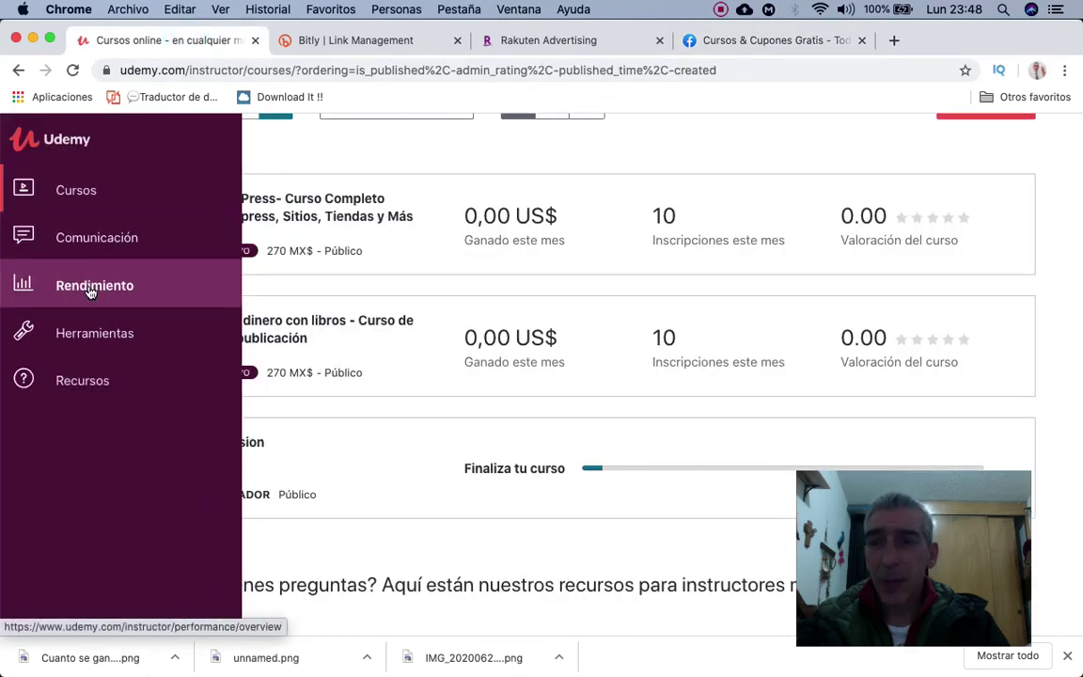
click(89, 290)
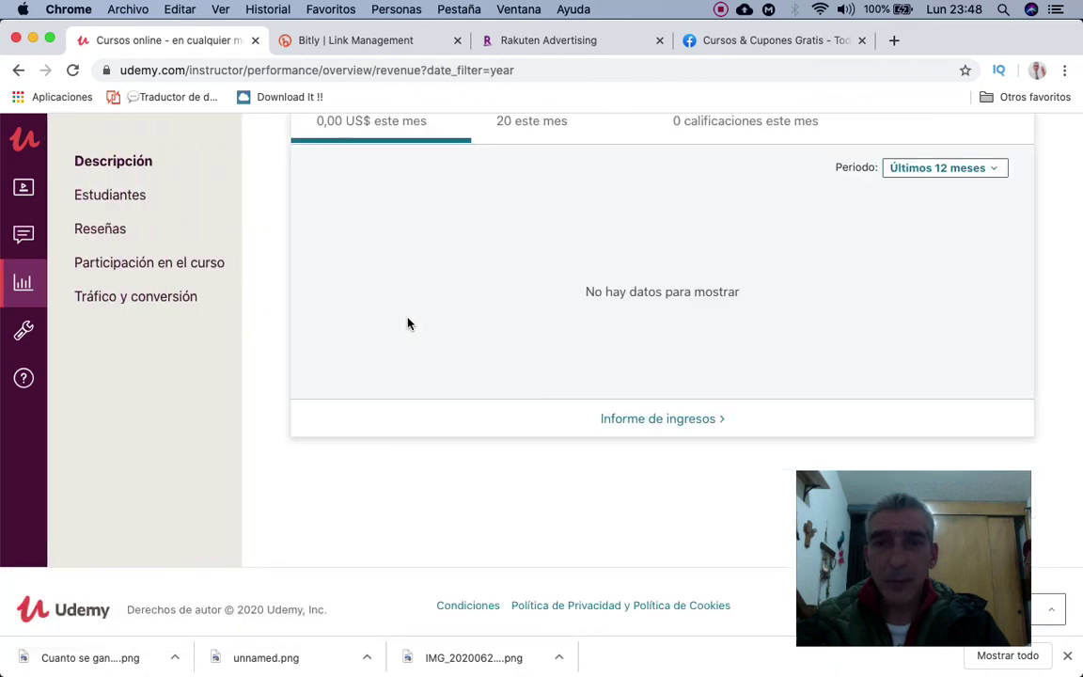
Review total revenue, total enrollments and the instructor rating for all courses in the performance overview
scroll(407, 324, up, 2)
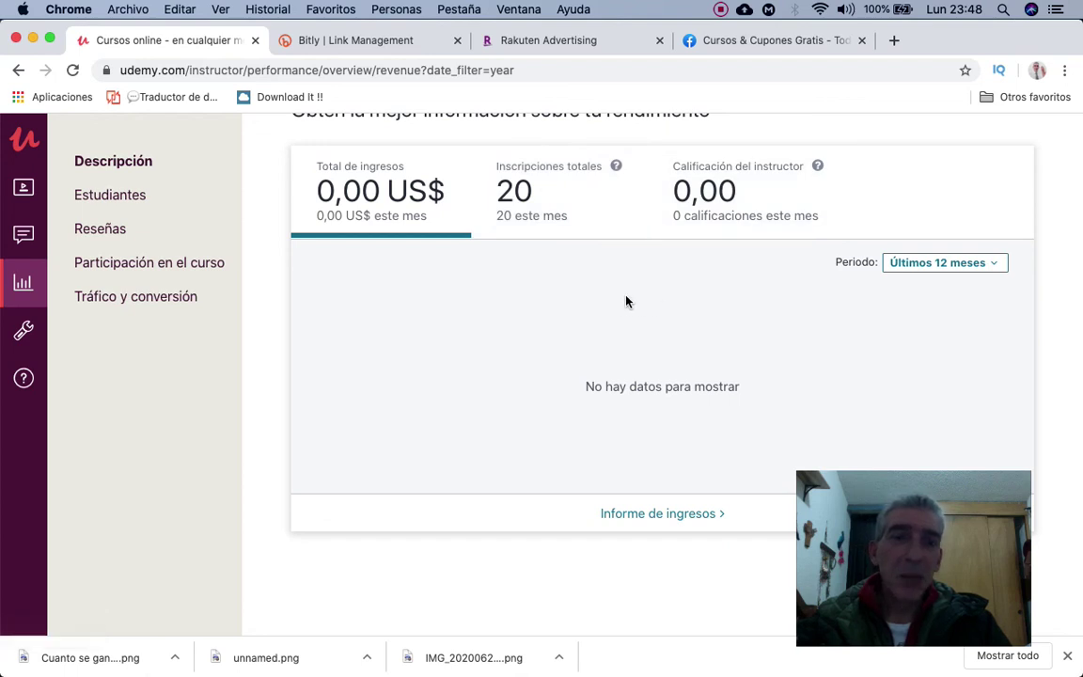
scroll(626, 302, up, 4)
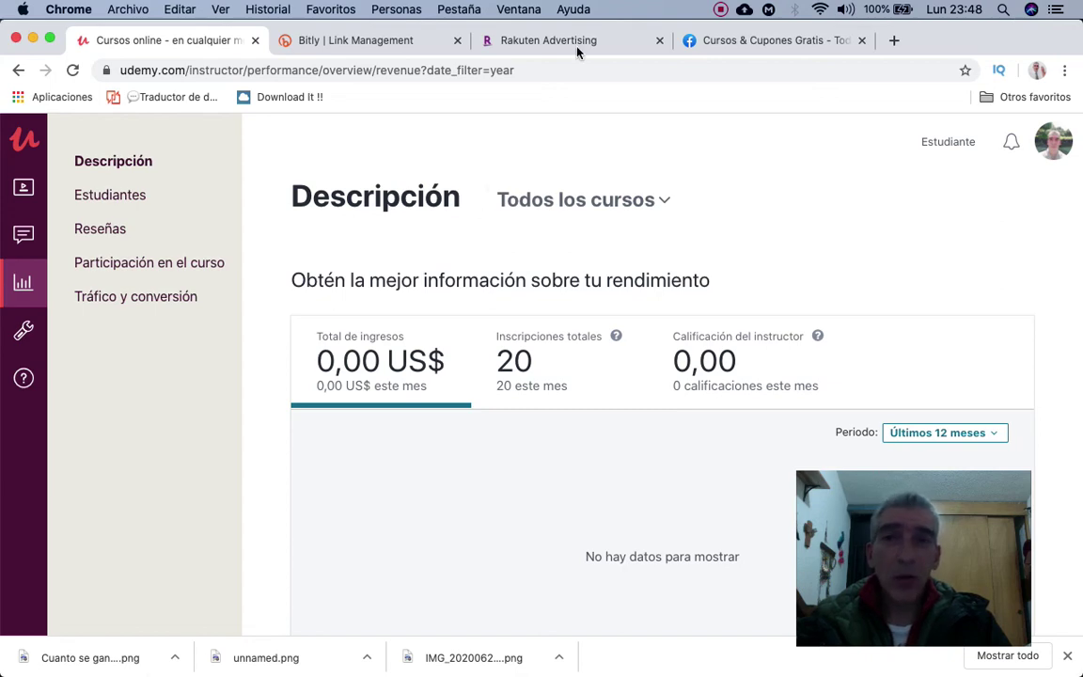
Switch to Rakuten Advertising and open the publisher home page to check this month's summary of clicks, sales and commissions
click(520, 41)
scroll(536, 308, up, 3)
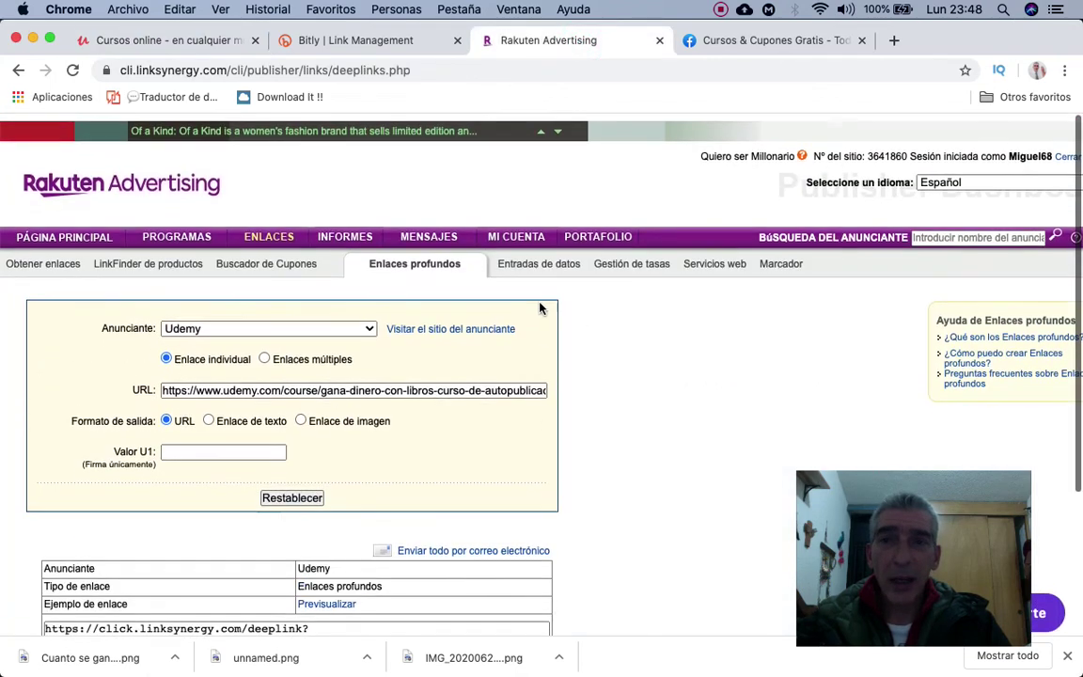
click(64, 231)
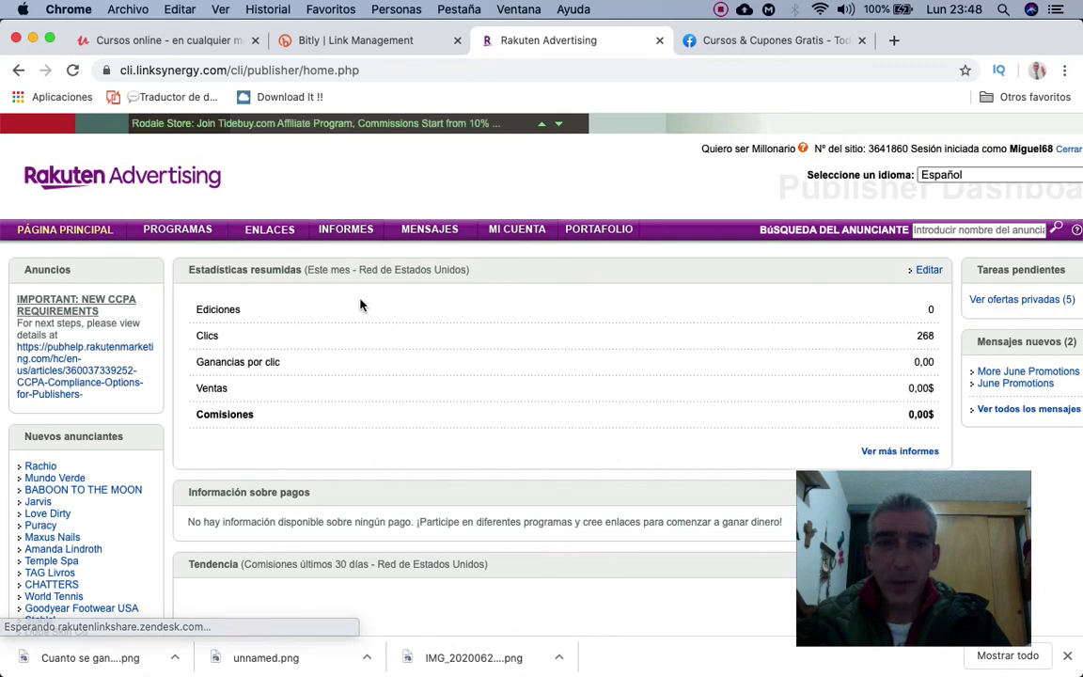
scroll(553, 365, down, 1)
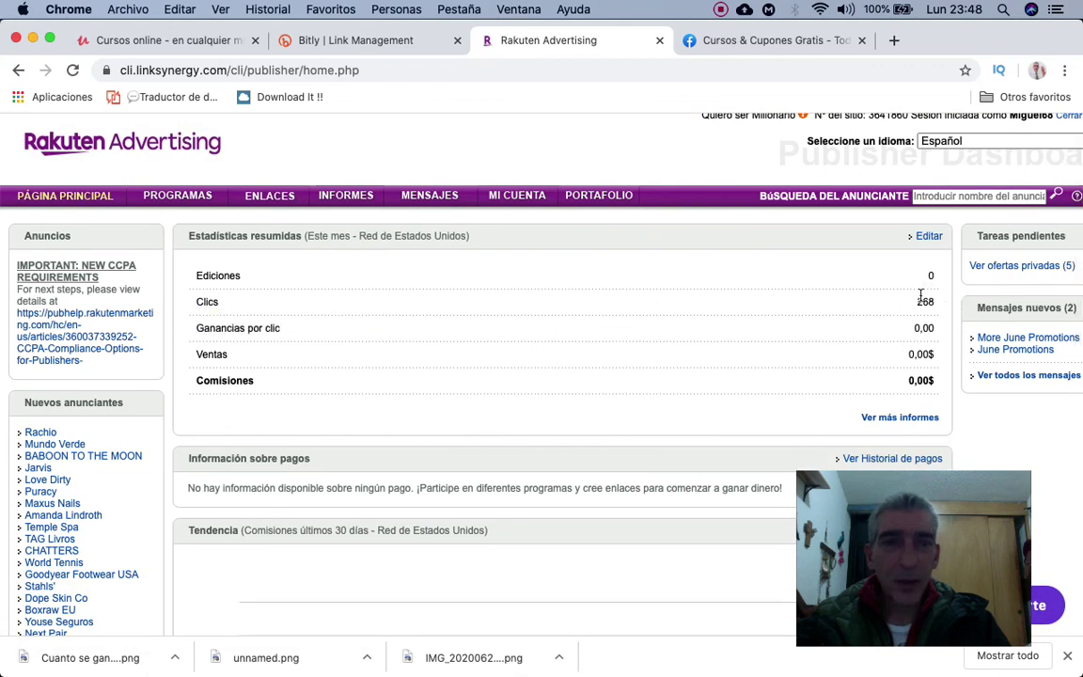
mouse_move(912, 302)
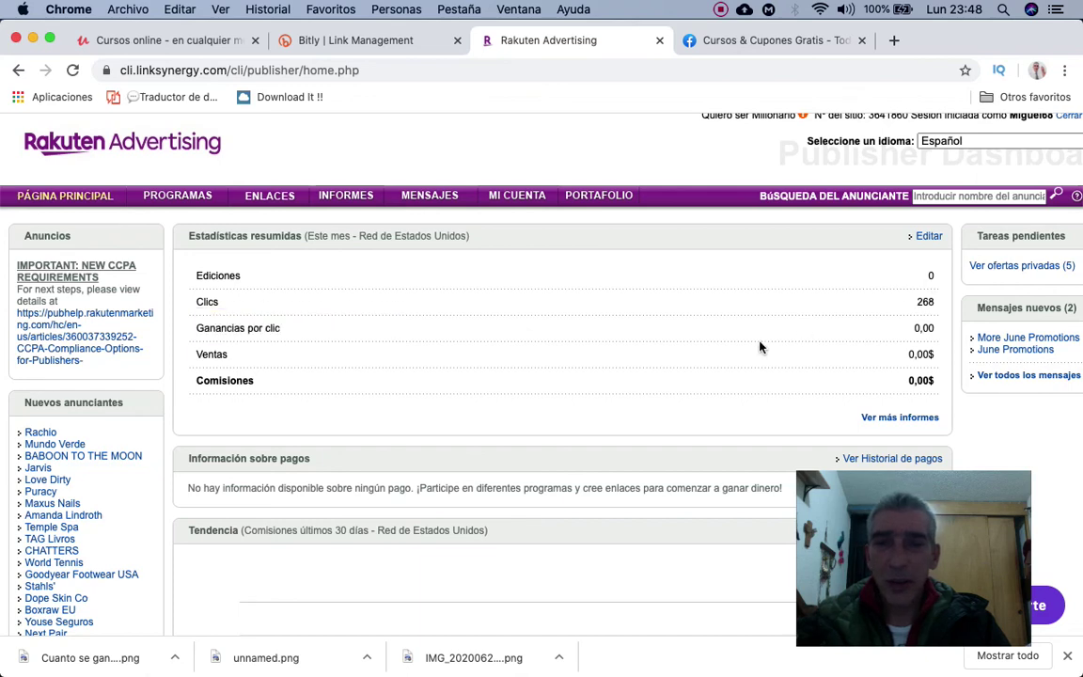
scroll(760, 347, up, 1)
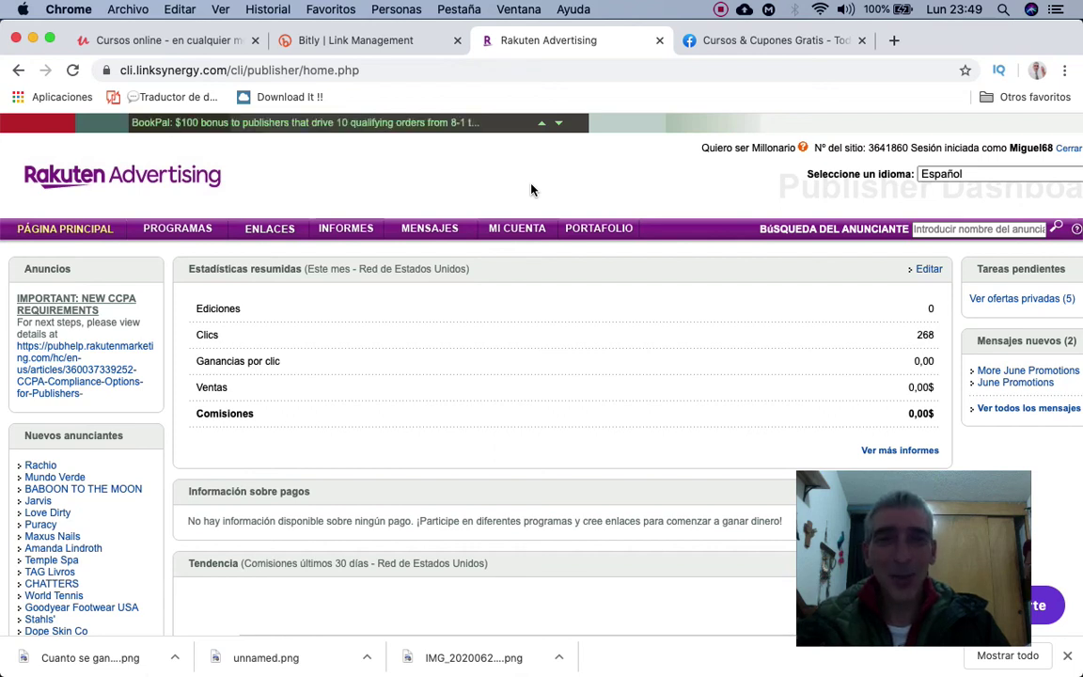
click(720, 10)
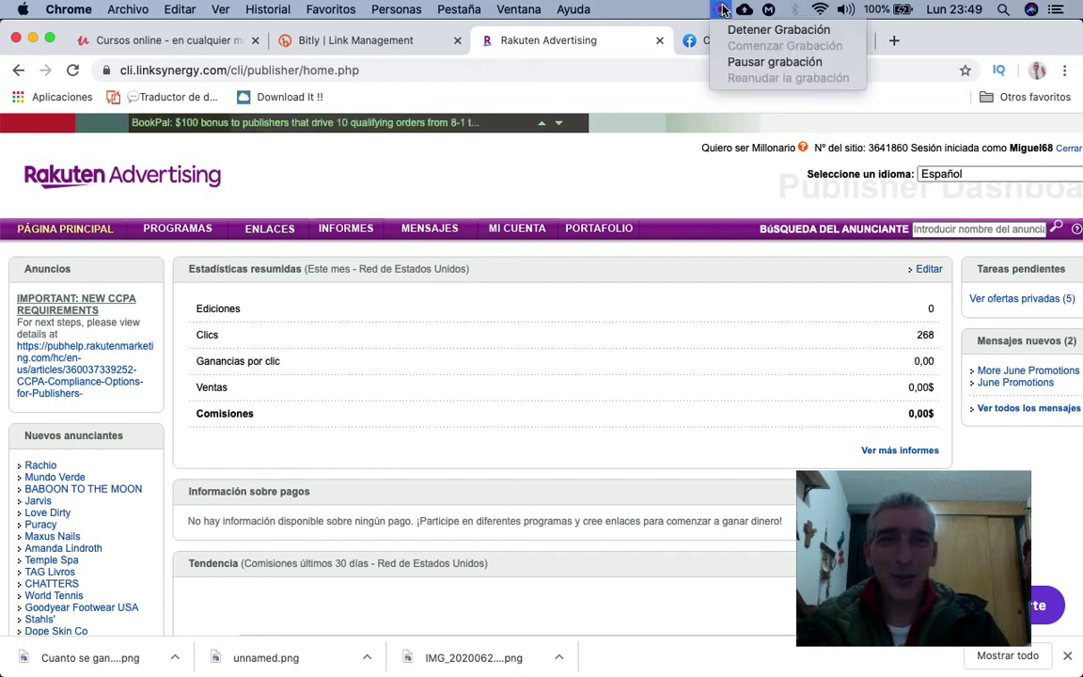